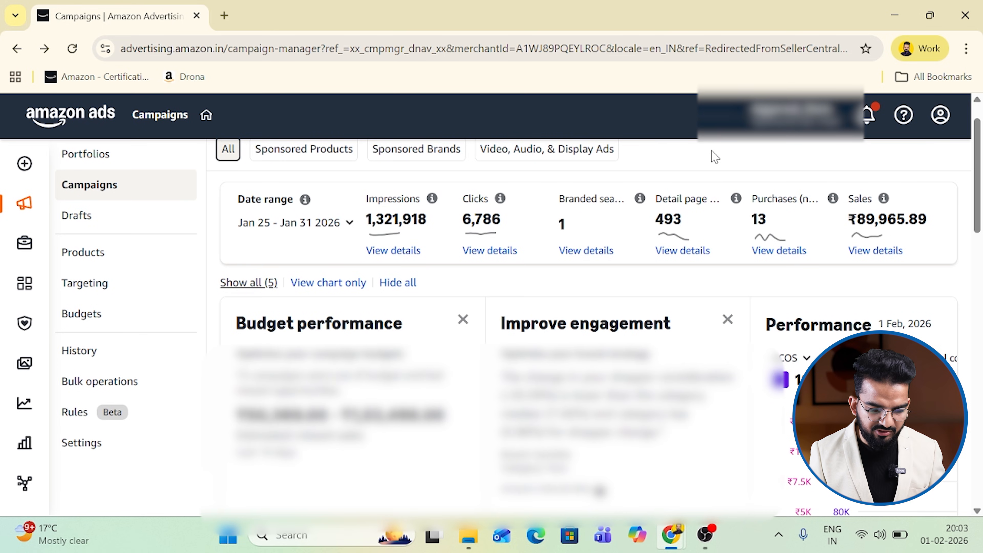
# - Start creating a new campaign from the campaigns list
pyautogui.scroll(1, 616, 288)
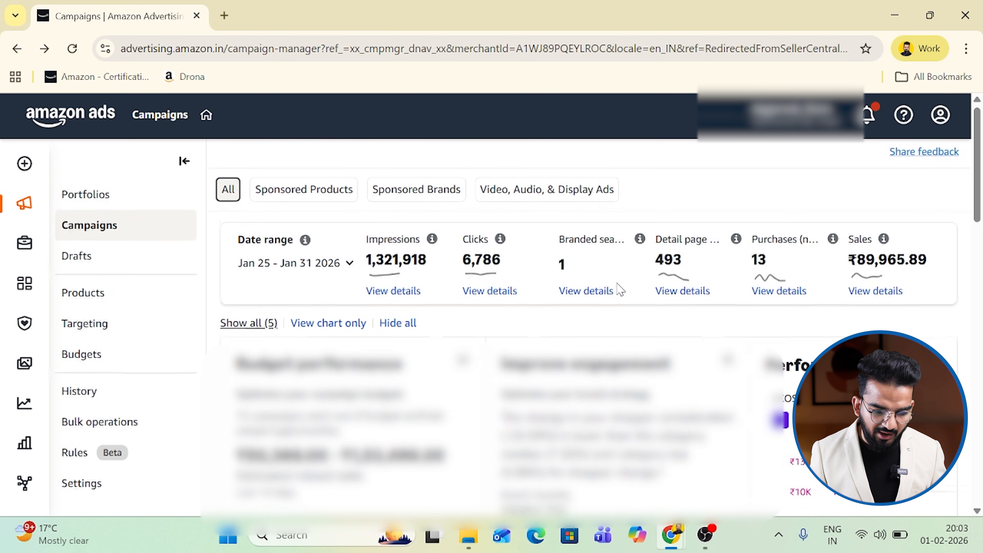
pyautogui.scroll(-2, 617, 288)
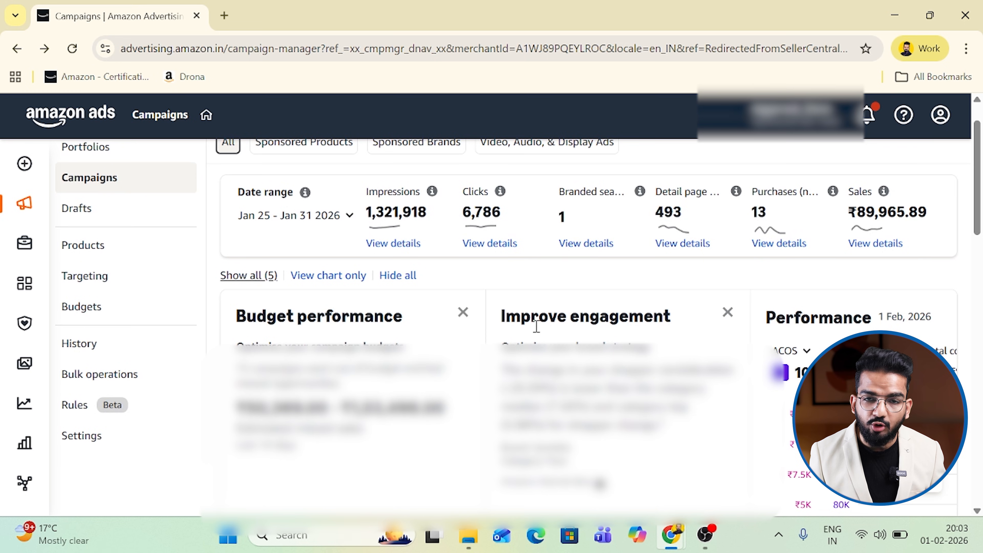
pyautogui.scroll(-5, 535, 325)
pyautogui.scroll(-6, 538, 333)
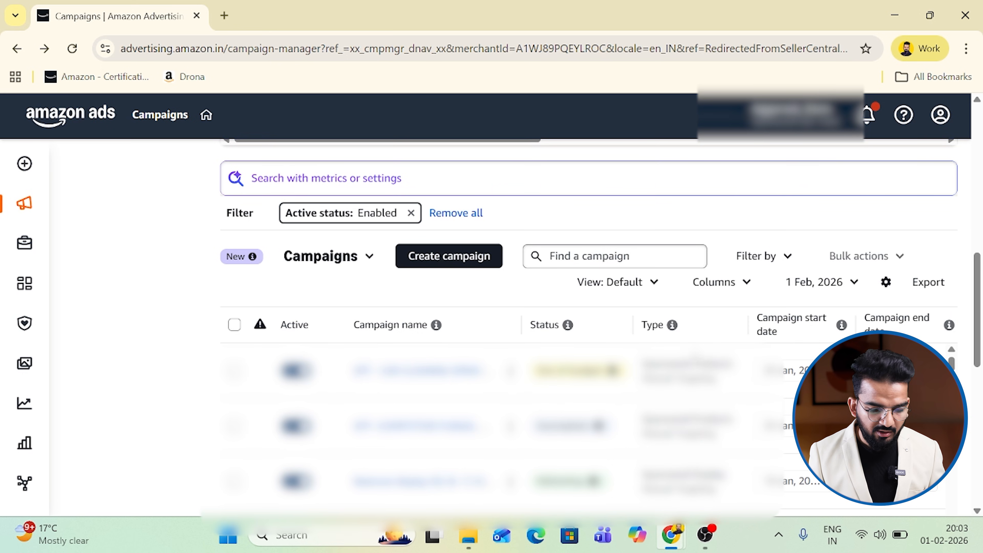
pyautogui.scroll(1, 549, 302)
pyautogui.scroll(1, 549, 302)
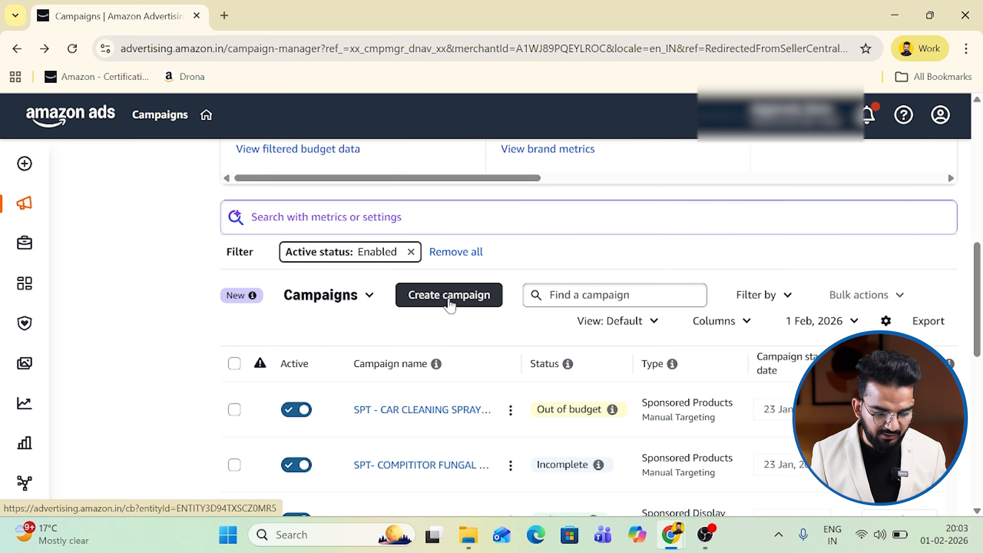
pyautogui.click(468, 303)
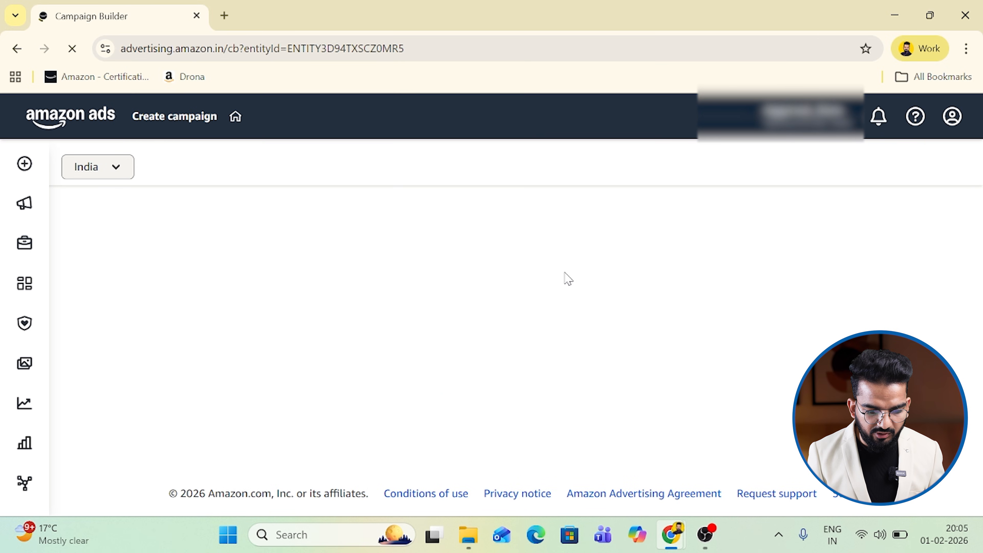
# - Review the available campaign types and create a Sponsored Products campaign for Amazon and beyond
pyautogui.scroll(-2, 516, 295)
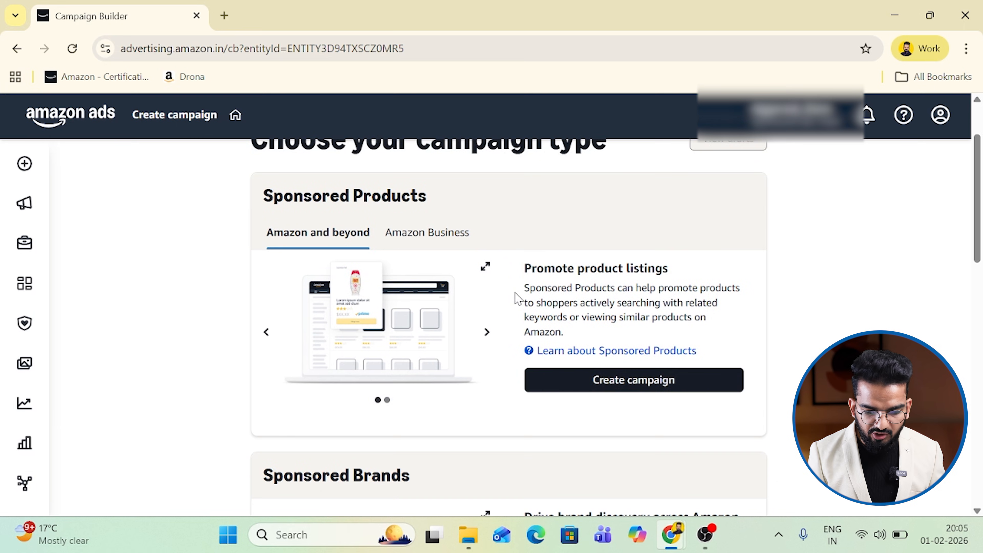
pyautogui.scroll(1, 814, 313)
pyautogui.scroll(-7, 818, 318)
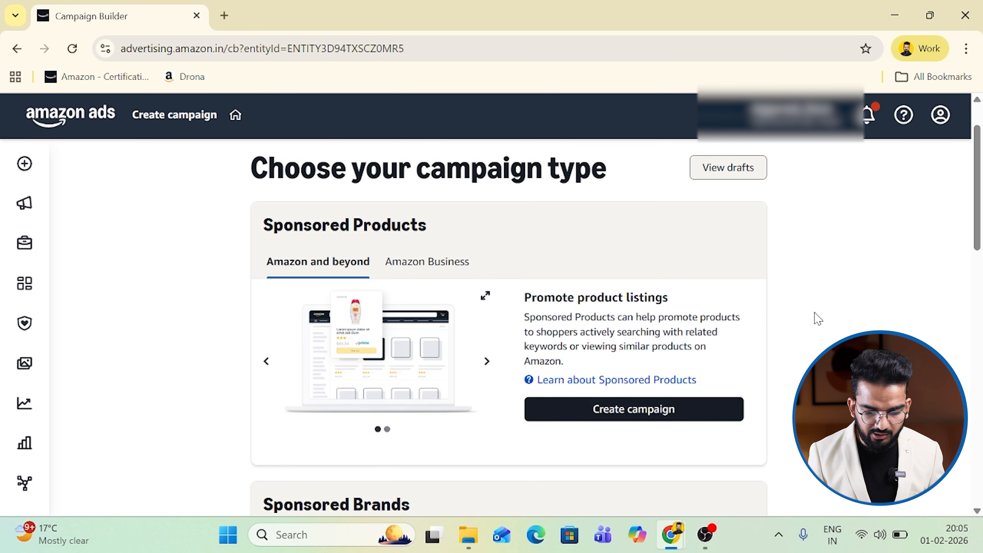
pyautogui.scroll(-9, 818, 319)
pyautogui.scroll(5, 818, 318)
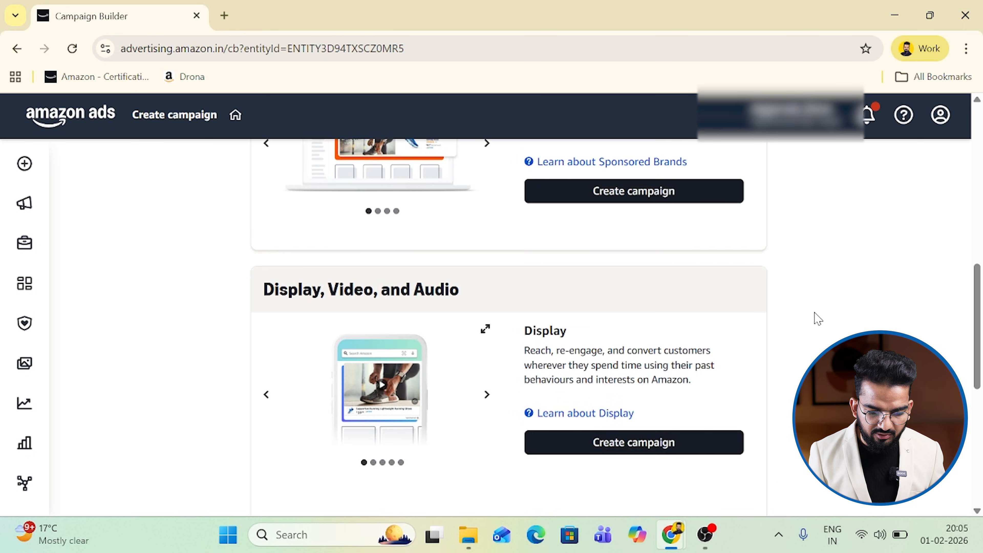
pyautogui.scroll(10, 818, 319)
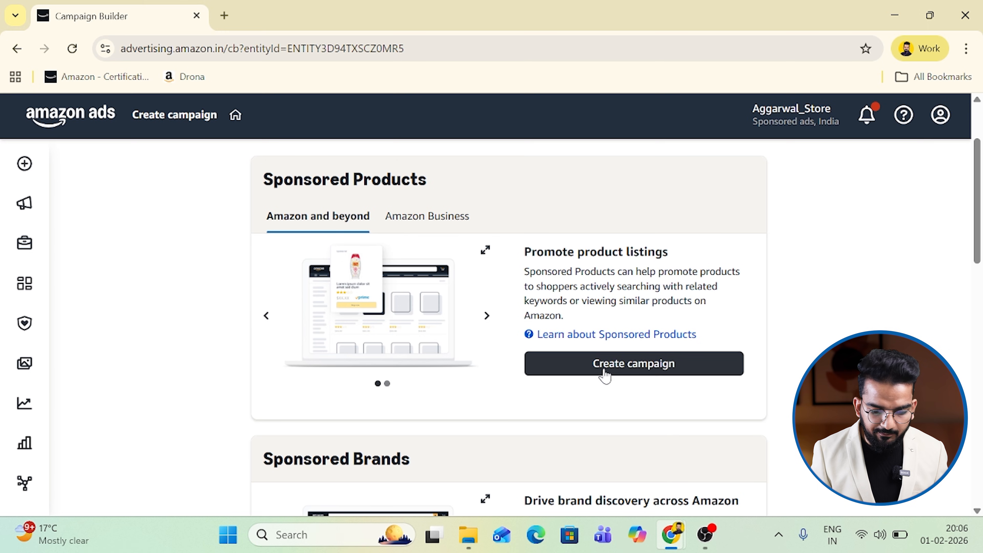
pyautogui.click(605, 371)
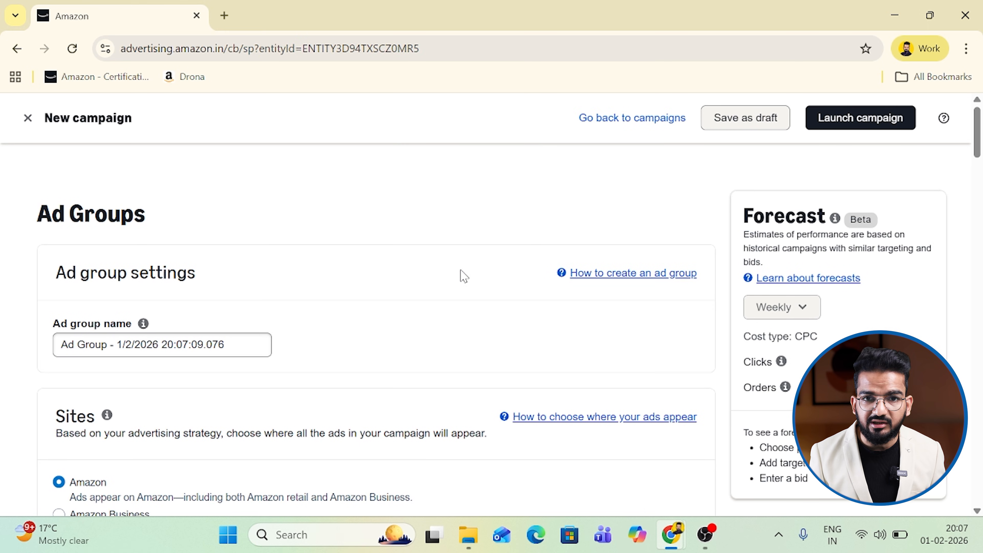
# - Set the campaign name in the campaign settings to "SP - AT - Black Tshirt - 100 / 1 Feb 26"
pyautogui.scroll(-20, 464, 277)
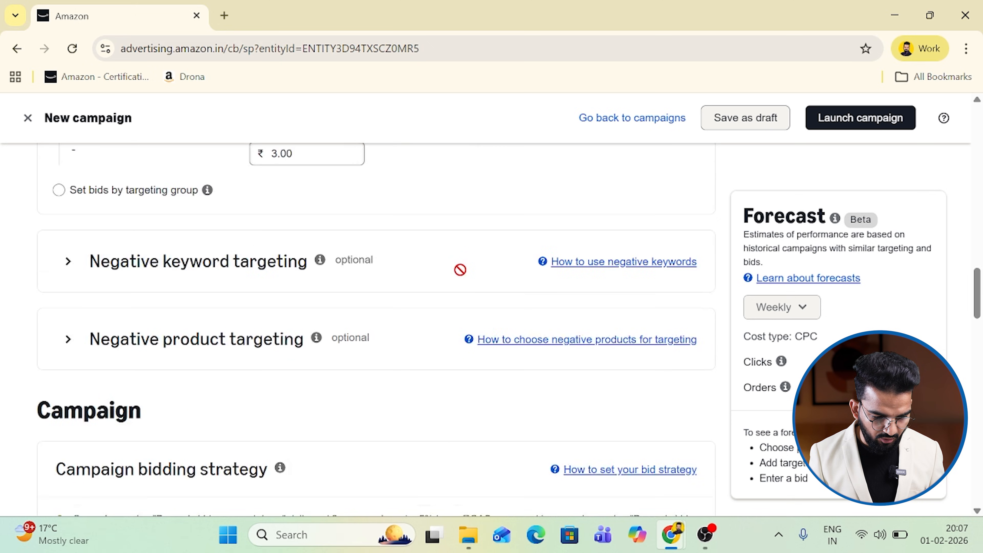
pyautogui.scroll(-15, 461, 272)
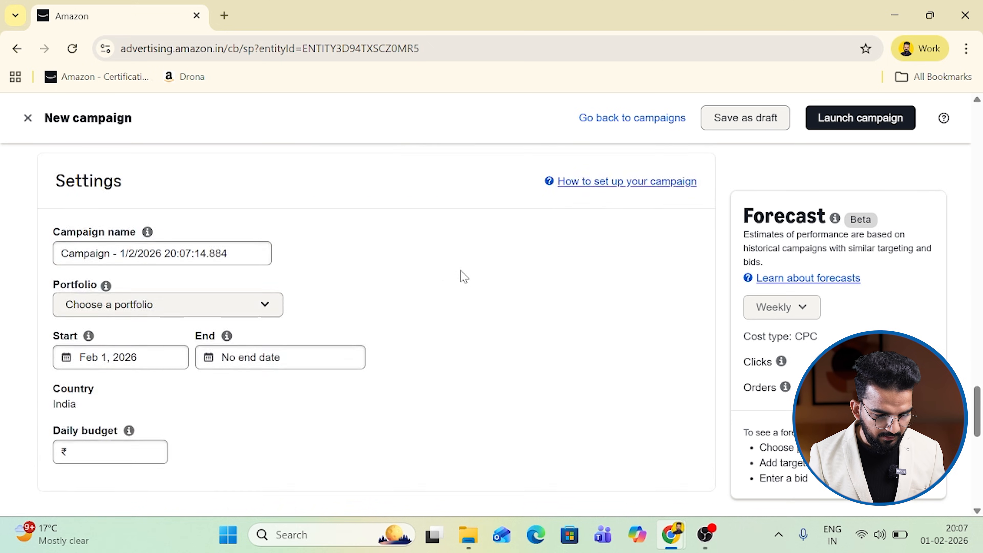
pyautogui.scroll(2, 464, 277)
pyautogui.moveTo(232, 252); pyautogui.dragTo(48, 260)
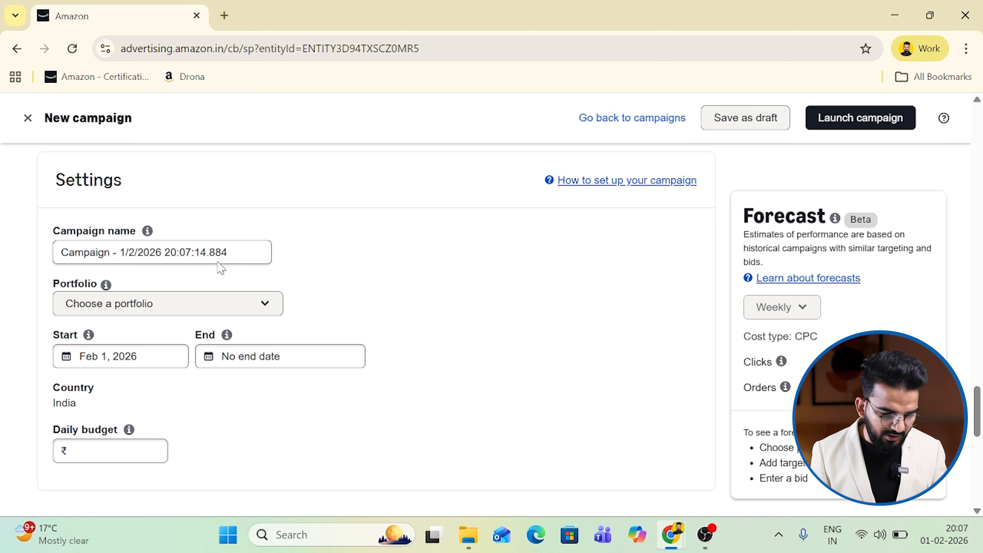
pyautogui.click(251, 256)
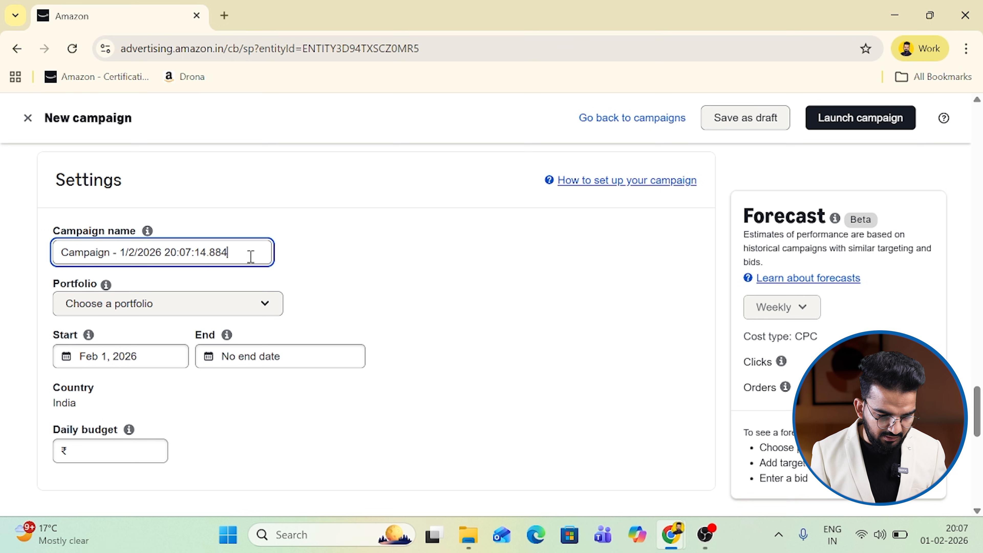
pyautogui.hotkey('ctrl', 'a')
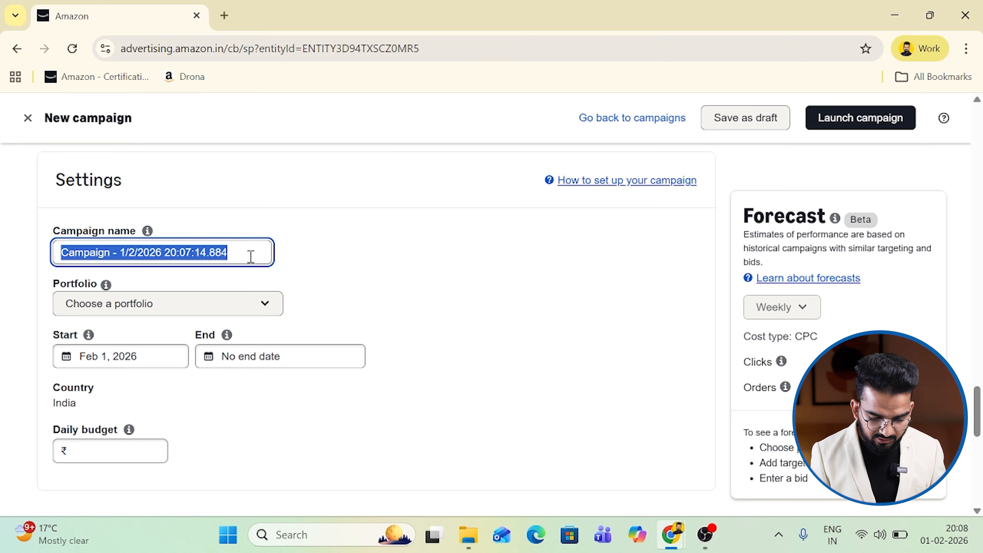
pyautogui.write('SP - AT - Blac')
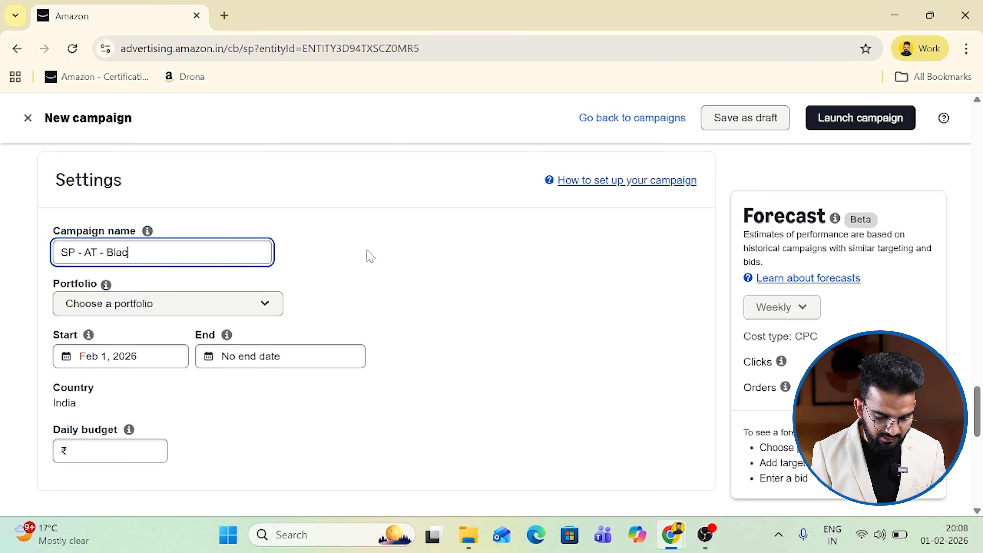
pyautogui.write('Tshirt - 100 / 1 J')
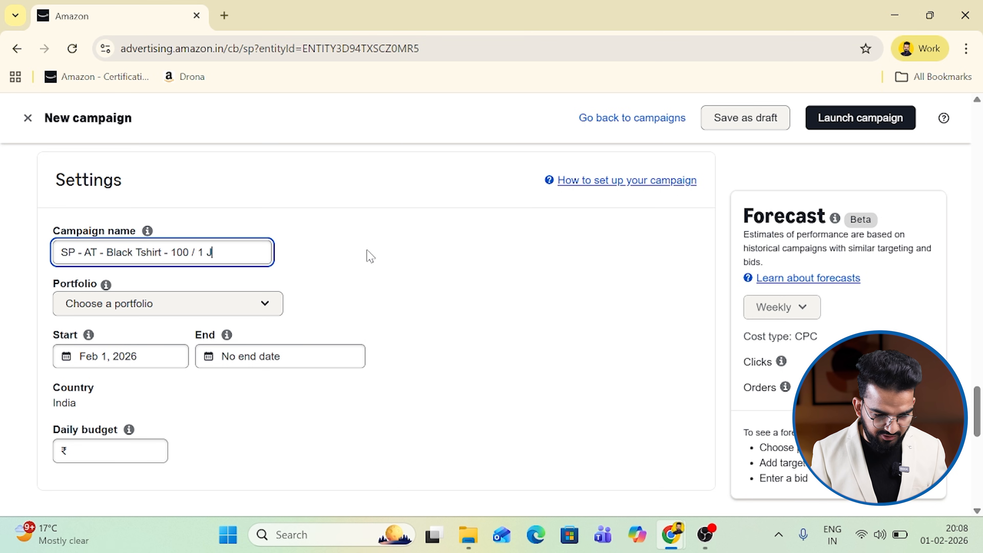
pyautogui.press('BackSpace')
pyautogui.press('BackSpace')
pyautogui.press('BackSpace')
pyautogui.write('Feb 26')
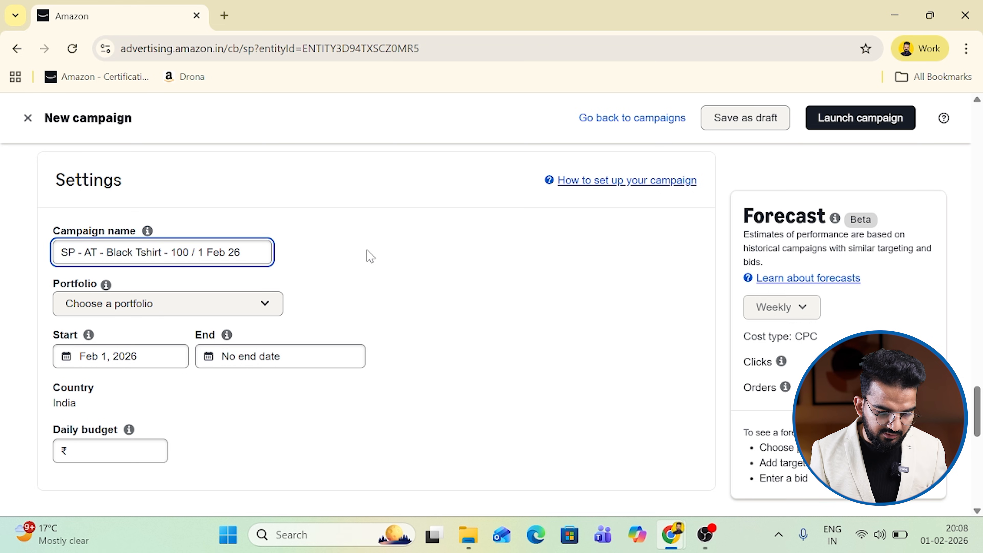
# - Examine the portfolios offered for the campaign and close the list without choosing one
pyautogui.scroll(-1, 370, 255)
pyautogui.click(267, 267)
pyautogui.scroll(-1, 547, 176)
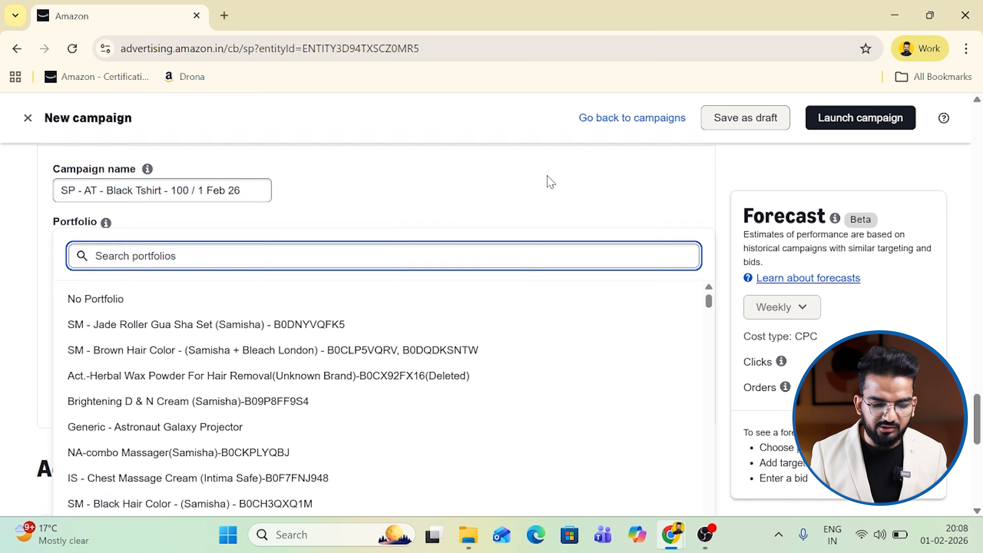
pyautogui.scroll(1, 548, 176)
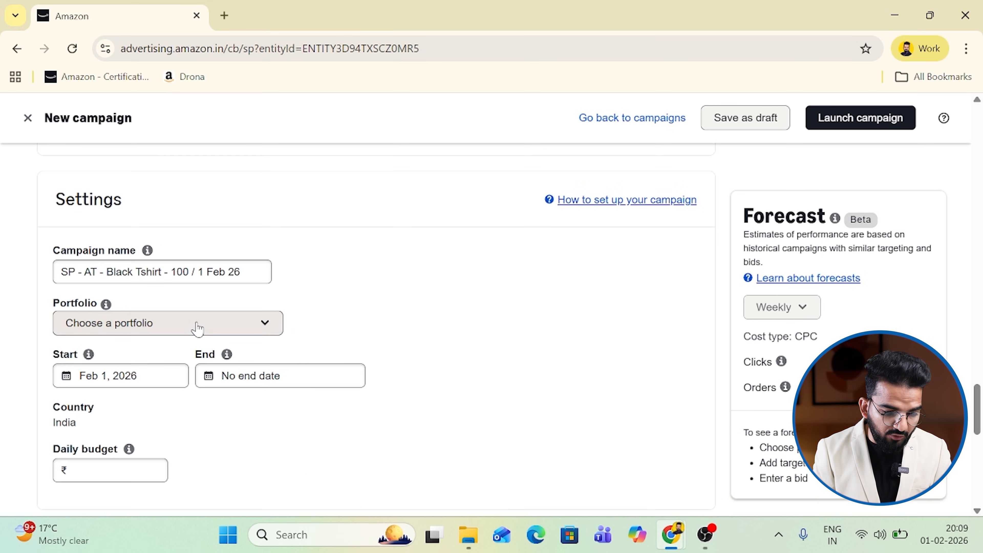
pyautogui.click(198, 328)
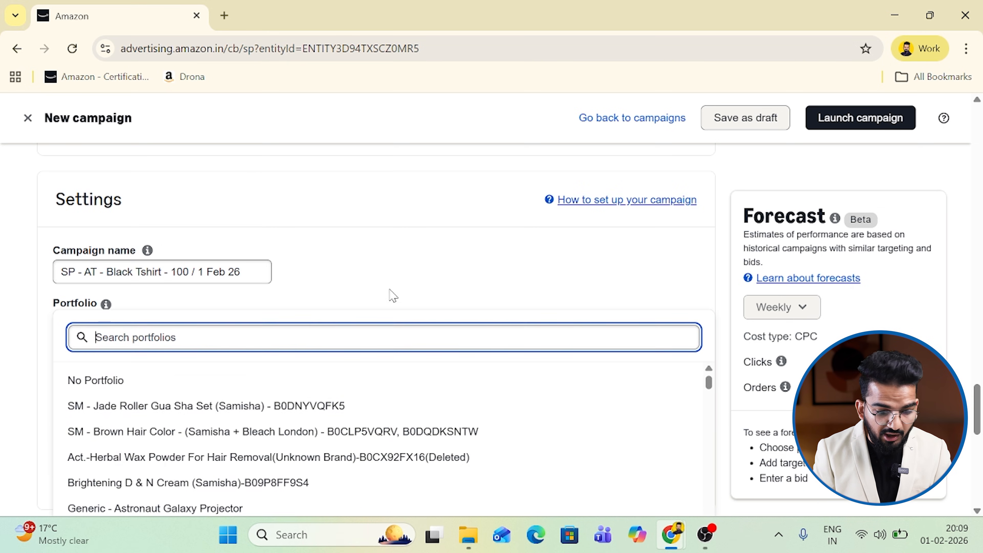
pyautogui.click(441, 275)
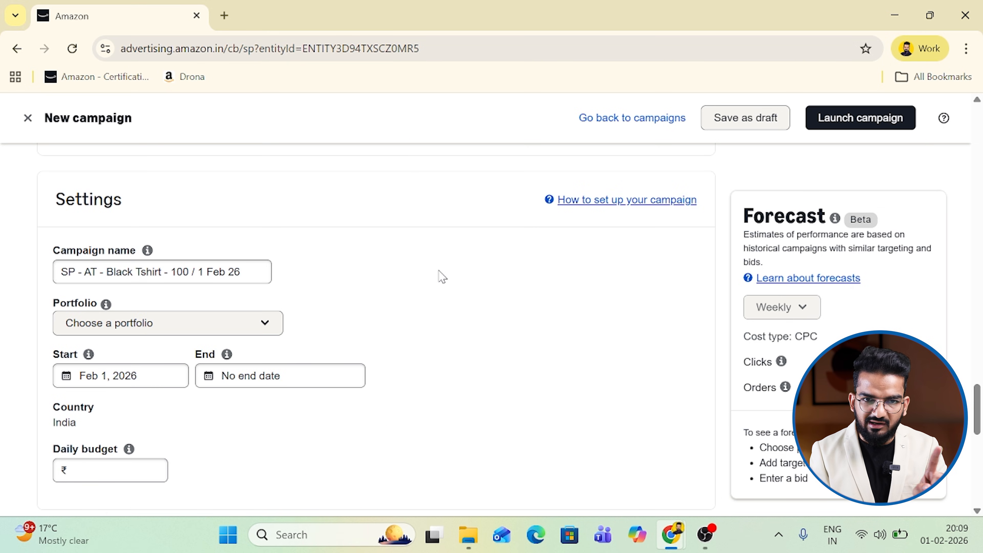
pyautogui.rightClick(100, 10)
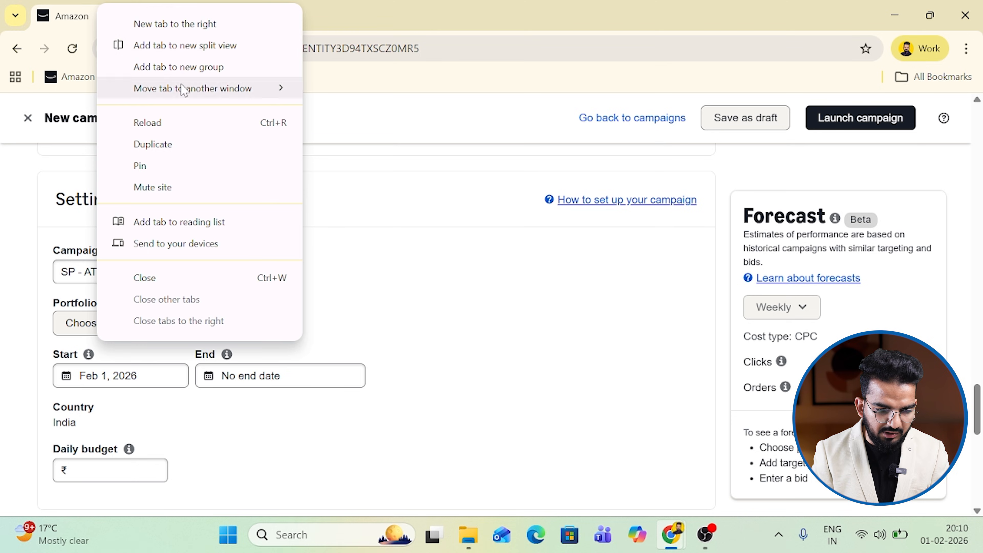
pyautogui.click(193, 142)
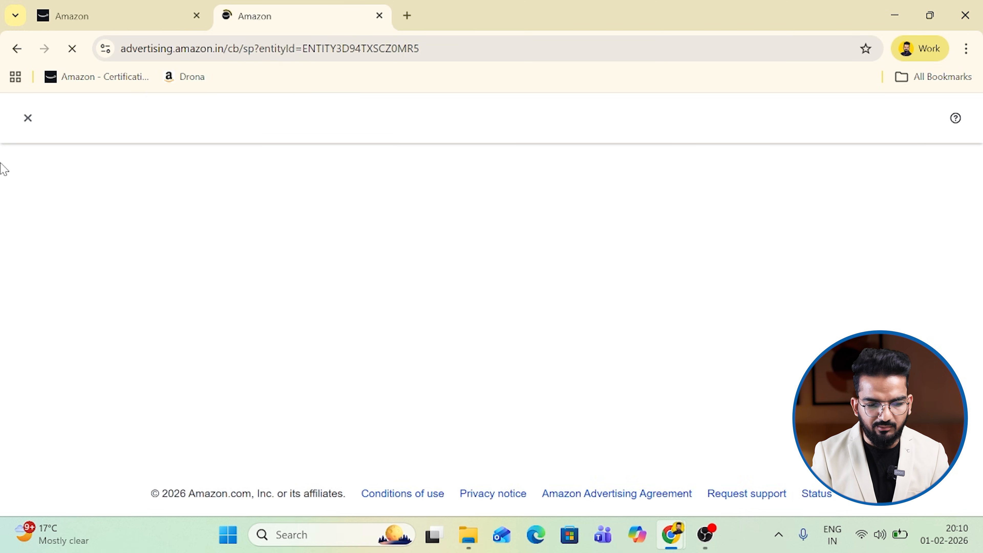
pyautogui.click(28, 118)
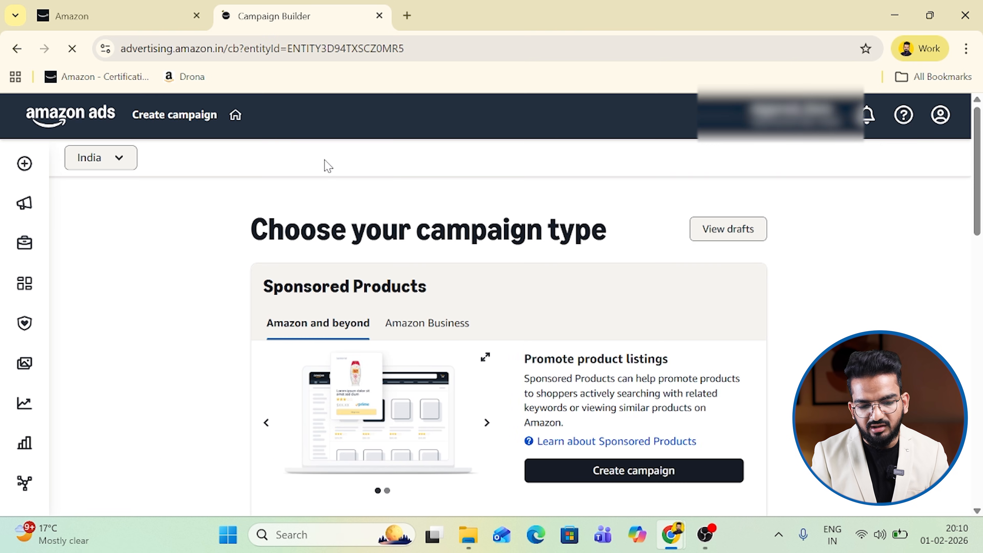
pyautogui.scroll(-3, 328, 165)
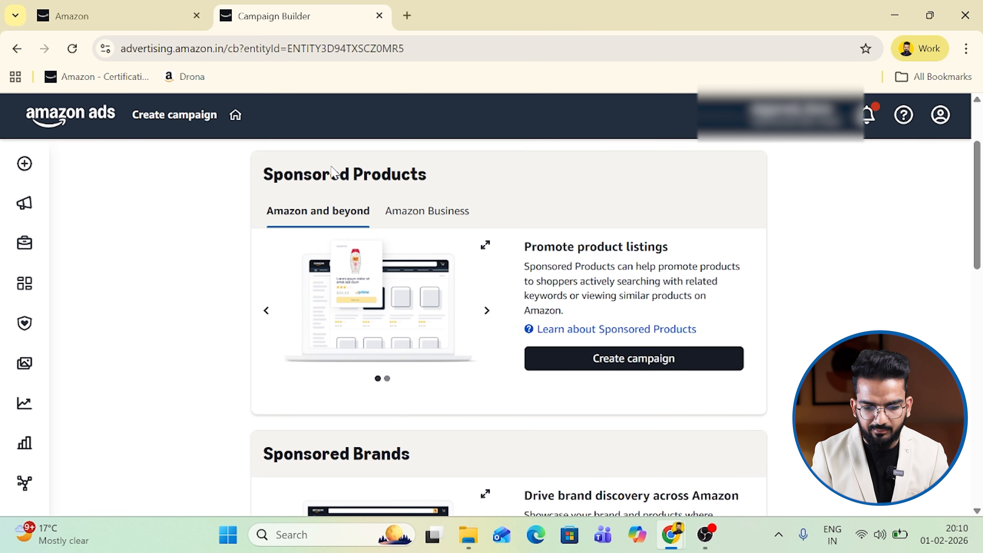
pyautogui.scroll(2, 462, 313)
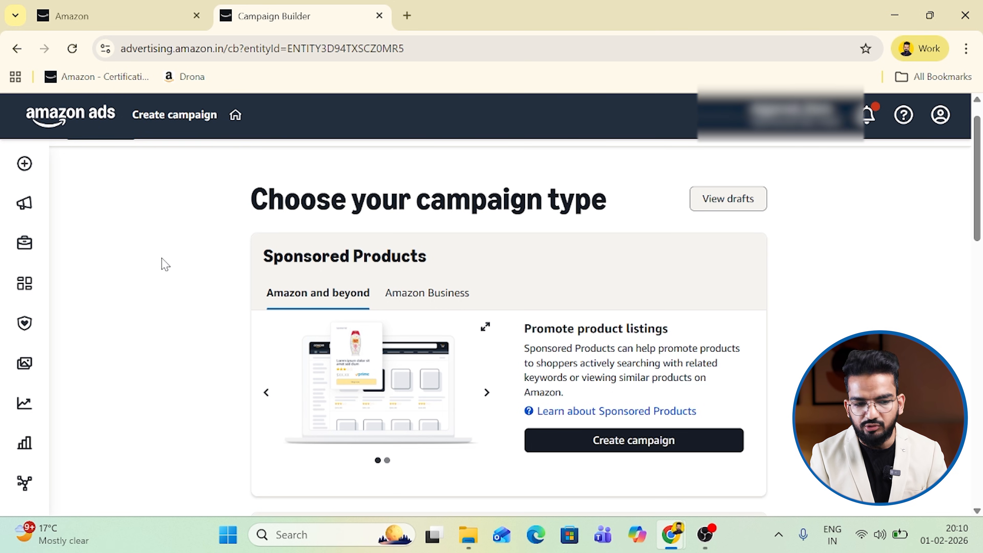
pyautogui.moveTo(42, 204)
pyautogui.scroll(-2, 110, 323)
pyautogui.scroll(2, 109, 324)
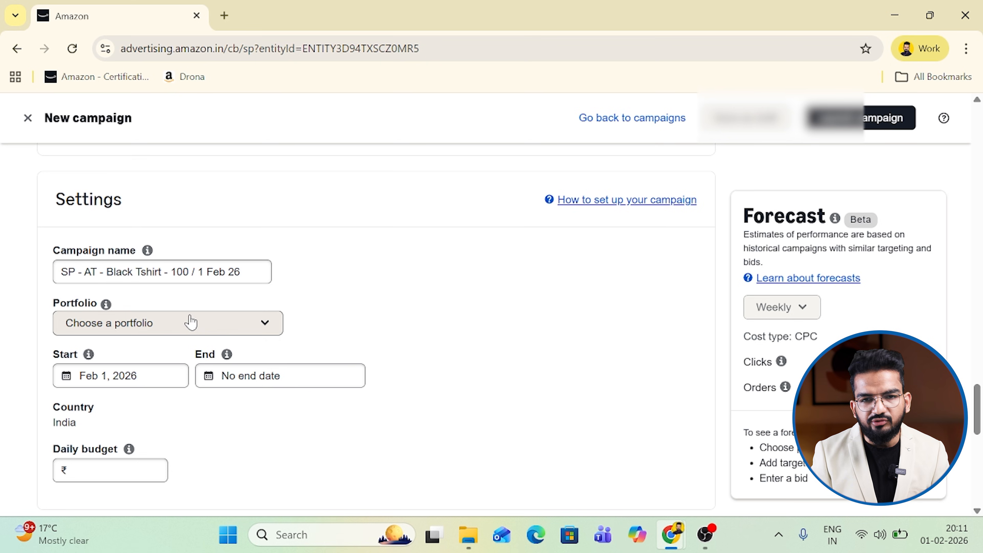
# - Open sellercentral.amazon.in in a new browser tab and go to its Campaign Manager
pyautogui.click(224, 16)
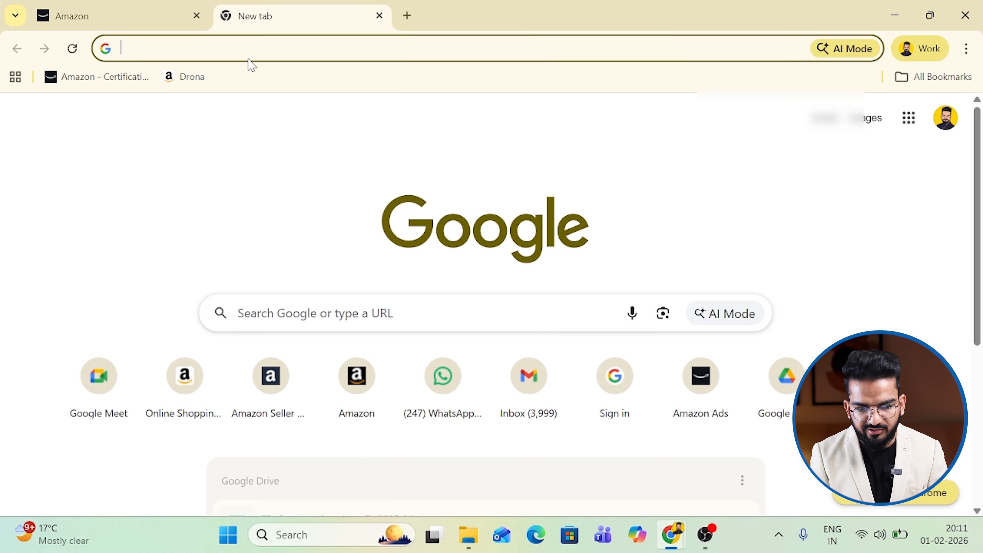
pyautogui.write('sellercentral.amazon.in')
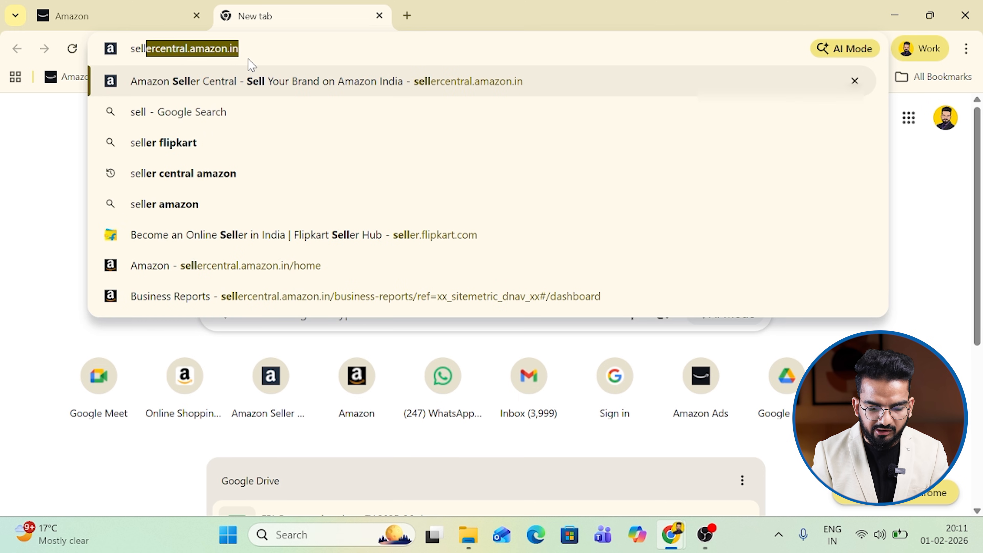
pyautogui.press('Return')
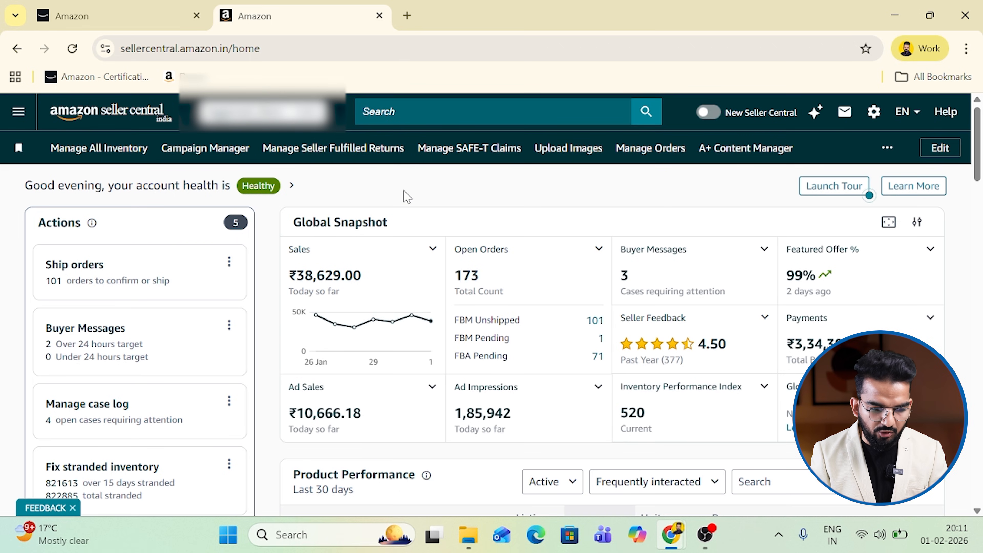
pyautogui.click(207, 151)
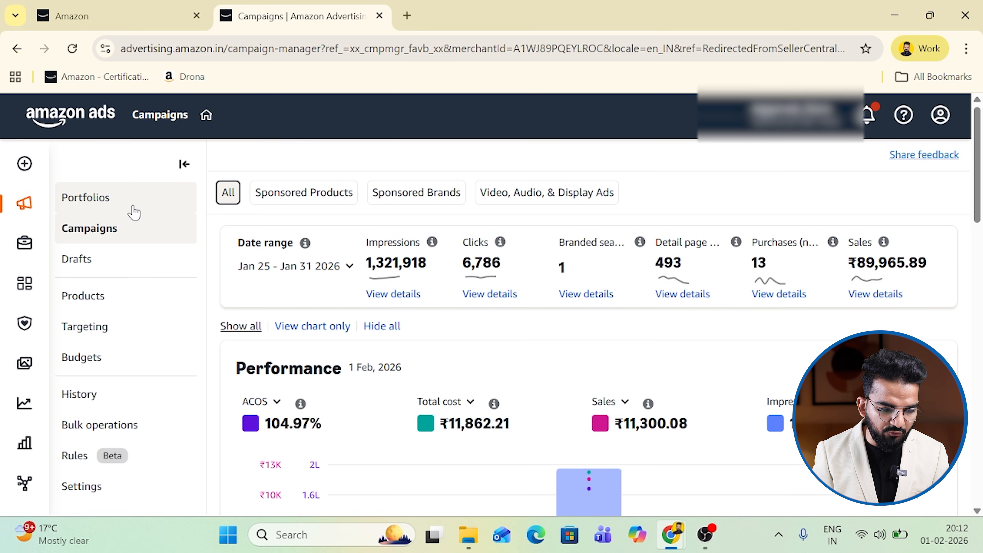
# - Create a new portfolio named "Black" from the Portfolios page of the campaign manager
pyautogui.moveTo(31, 214)
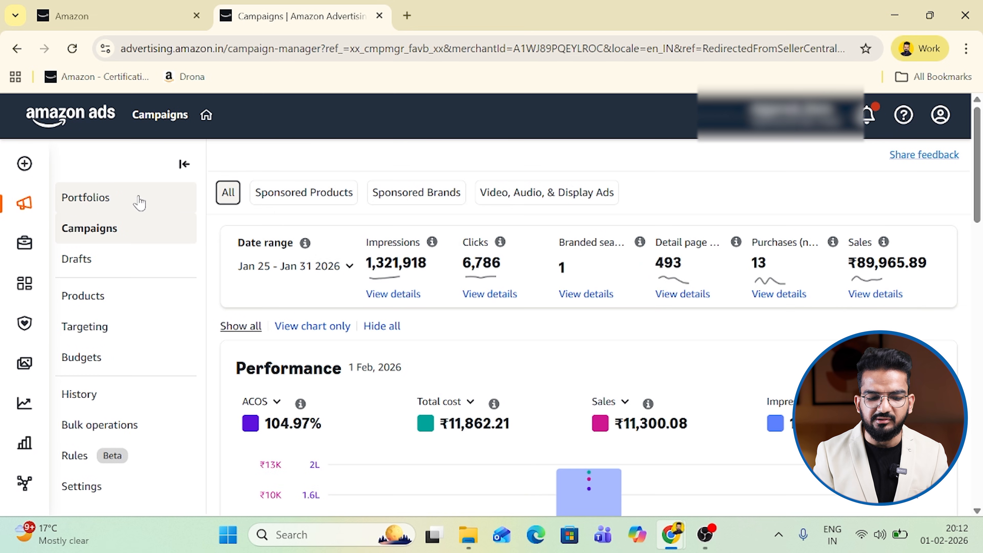
pyautogui.click(121, 205)
pyautogui.scroll(-1, 194, 271)
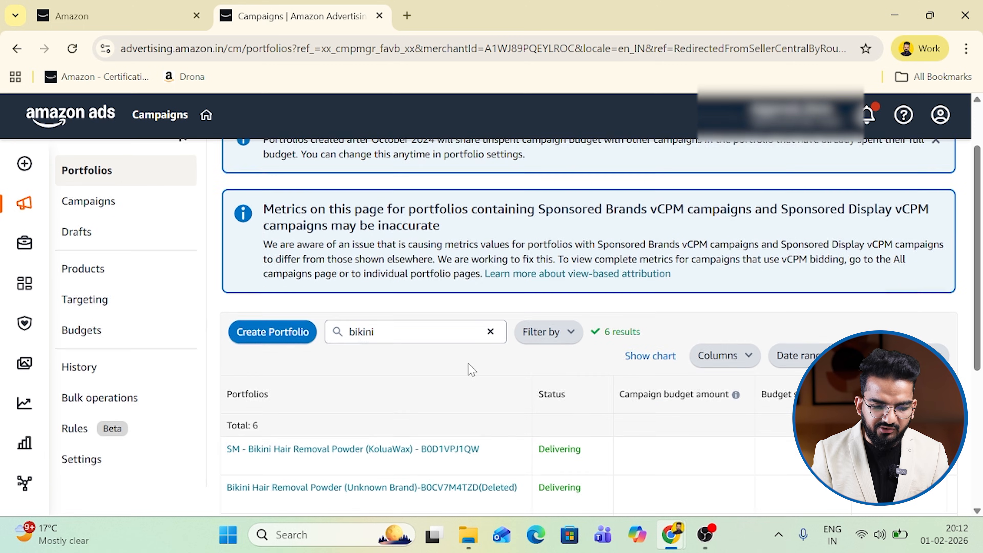
pyautogui.click(273, 329)
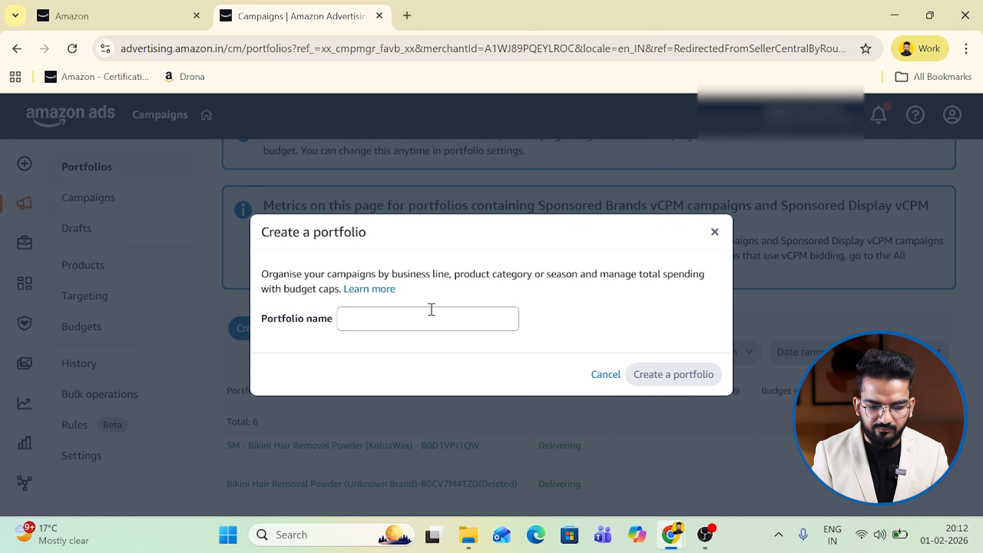
pyautogui.click(412, 315)
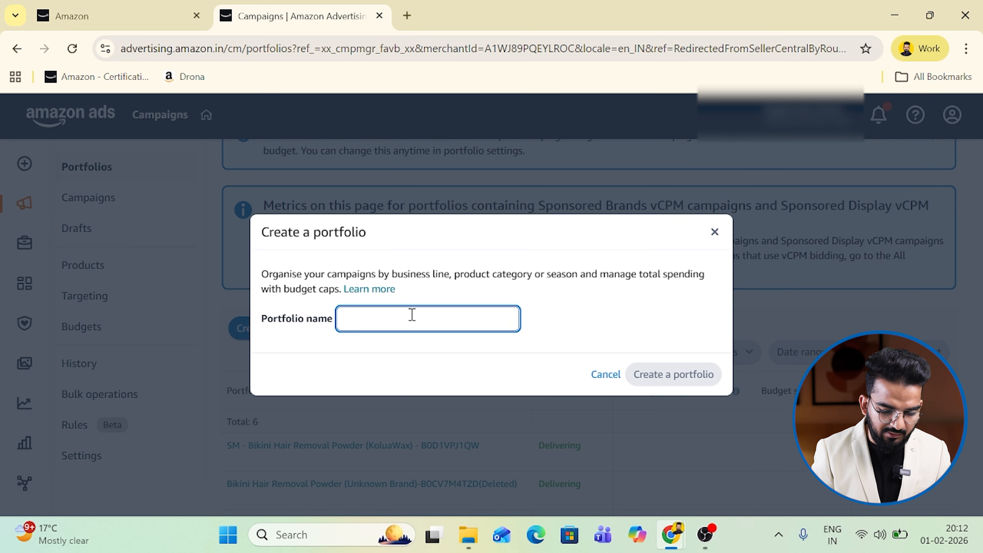
pyautogui.write('Black')
pyautogui.click(699, 375)
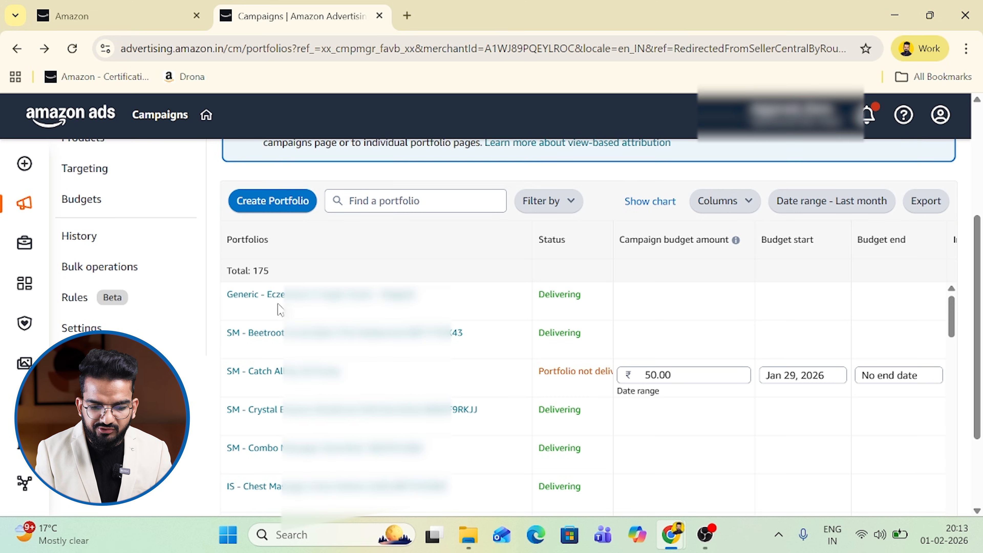
# - Review the budget, impressions, clicks, spend, purchases, sales and ACOS columns across all portfolios
pyautogui.hscroll(10, 760, 319)
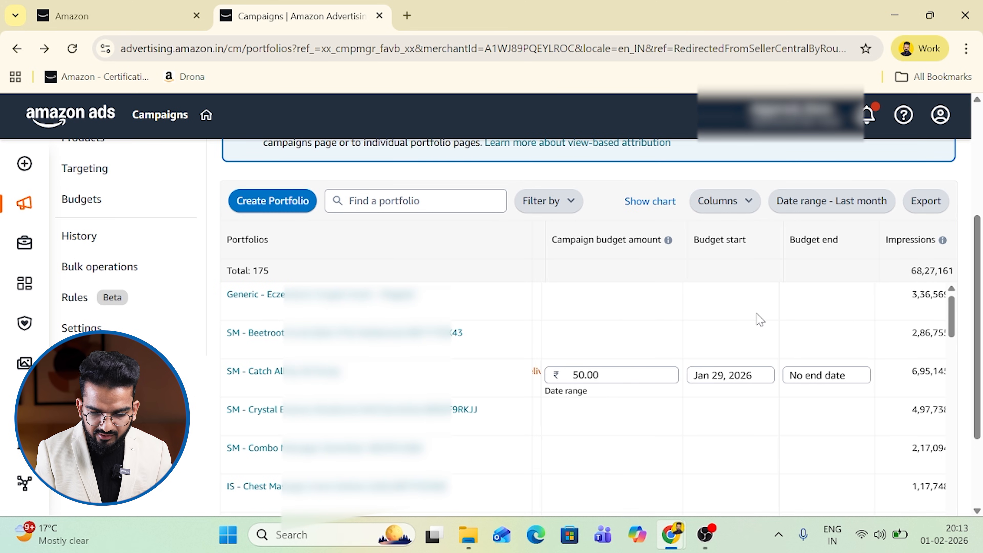
pyautogui.hscroll(2, 760, 319)
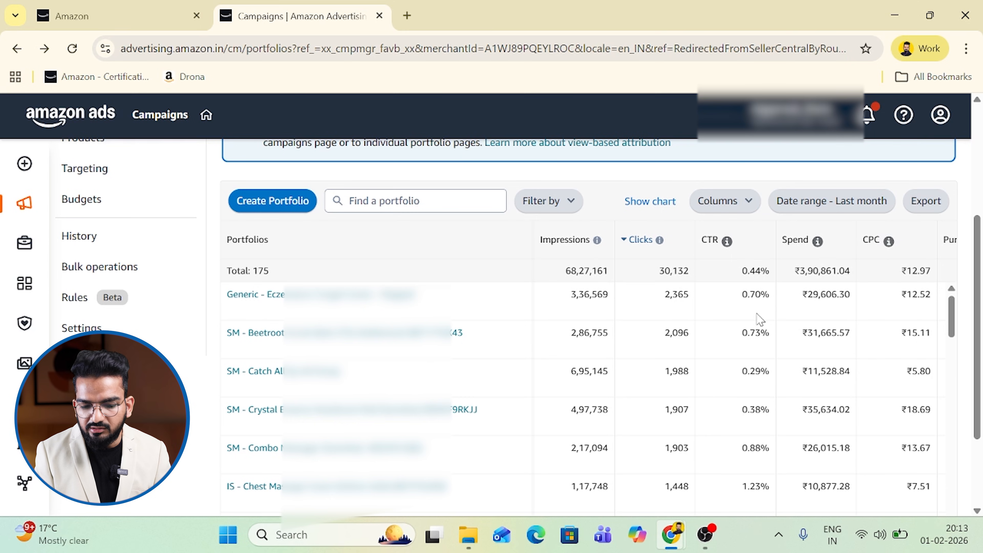
pyautogui.hscroll(6, 753, 307)
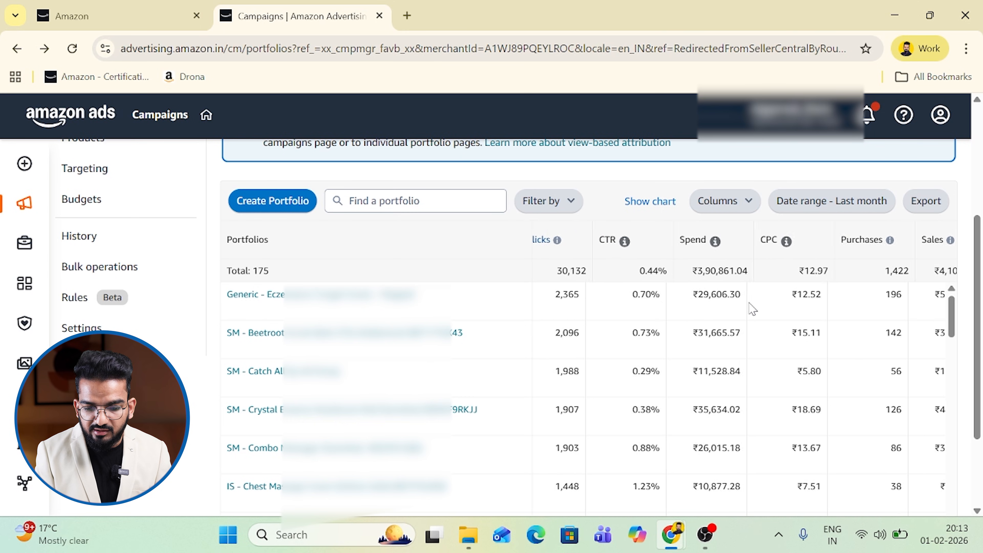
pyautogui.hscroll(4, 822, 315)
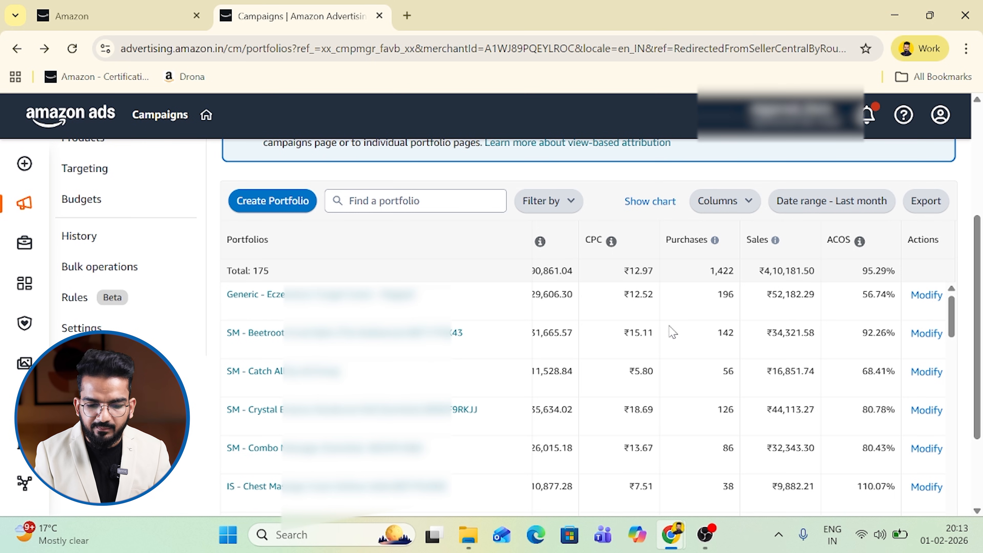
pyautogui.hscroll(-5, 673, 332)
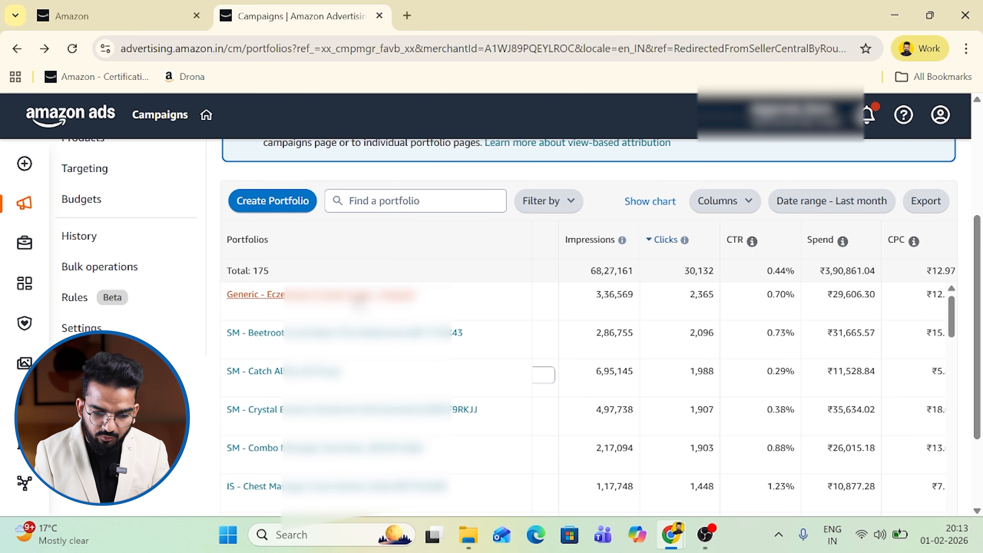
# - Open the Generic - Eczemaron Fungal Cream - Mapped portfolio and examine its campaigns' statuses, targeting types, dates and daily budgets
pyautogui.click(358, 296)
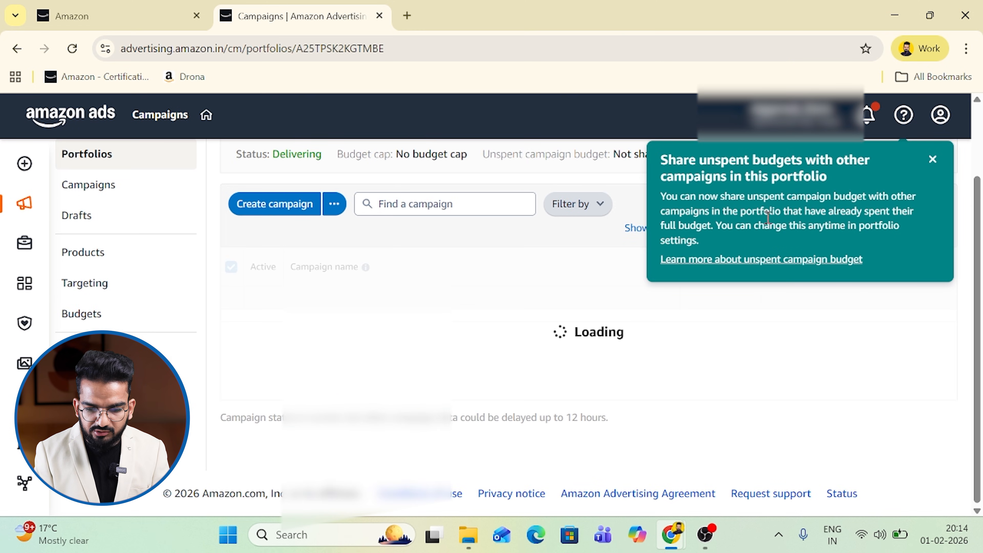
pyautogui.scroll(-3, 768, 218)
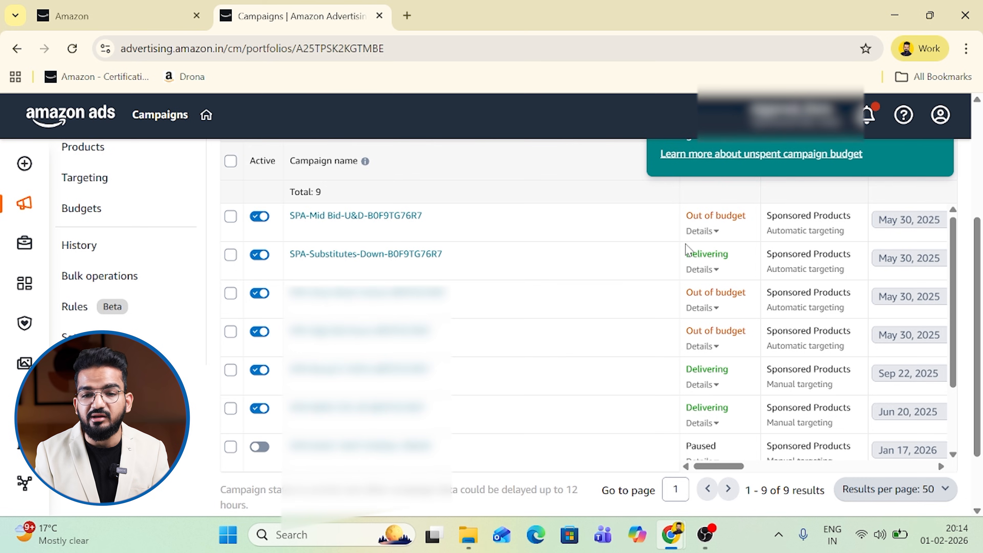
pyautogui.scroll(5, 686, 250)
pyautogui.scroll(-6, 502, 182)
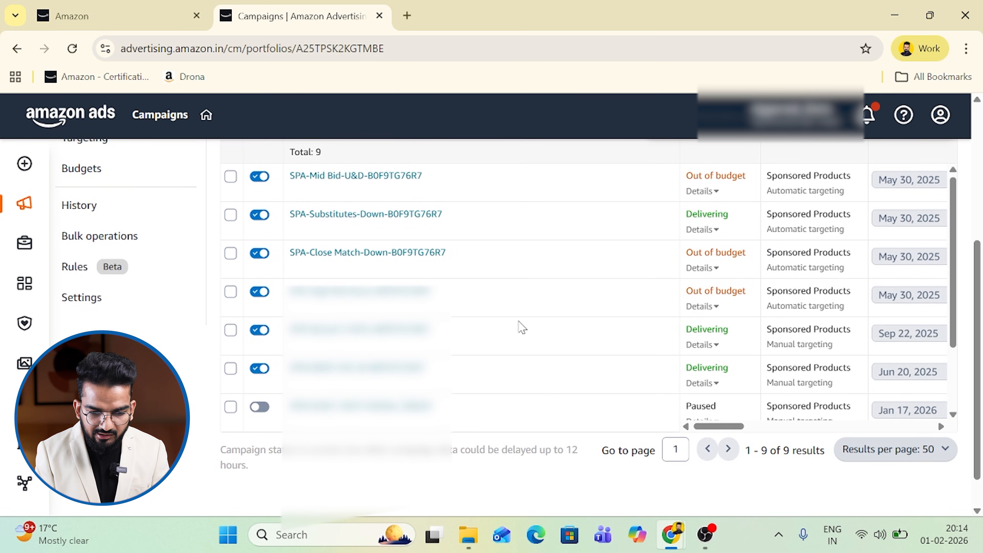
pyautogui.scroll(2, 521, 329)
pyautogui.hscroll(4, 782, 310)
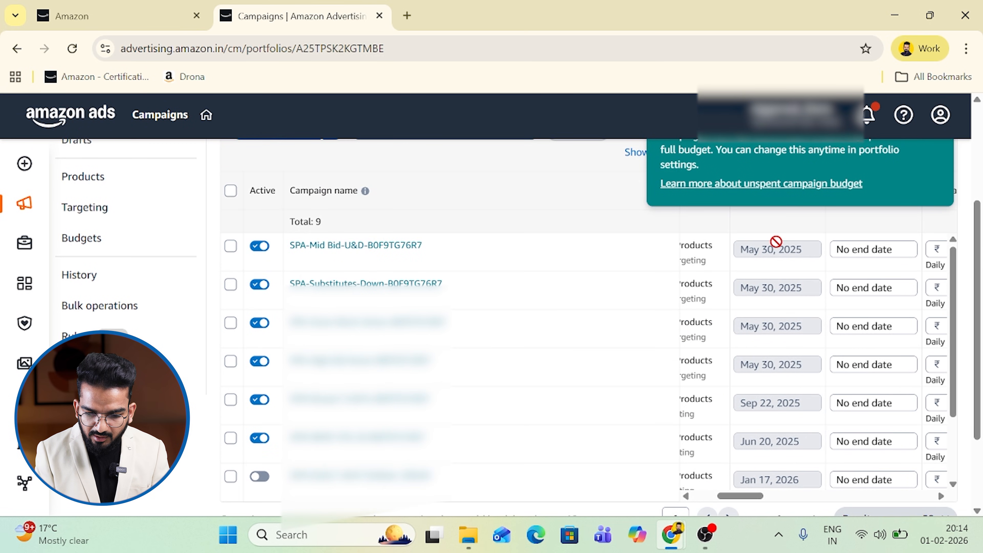
pyautogui.hscroll(4, 907, 318)
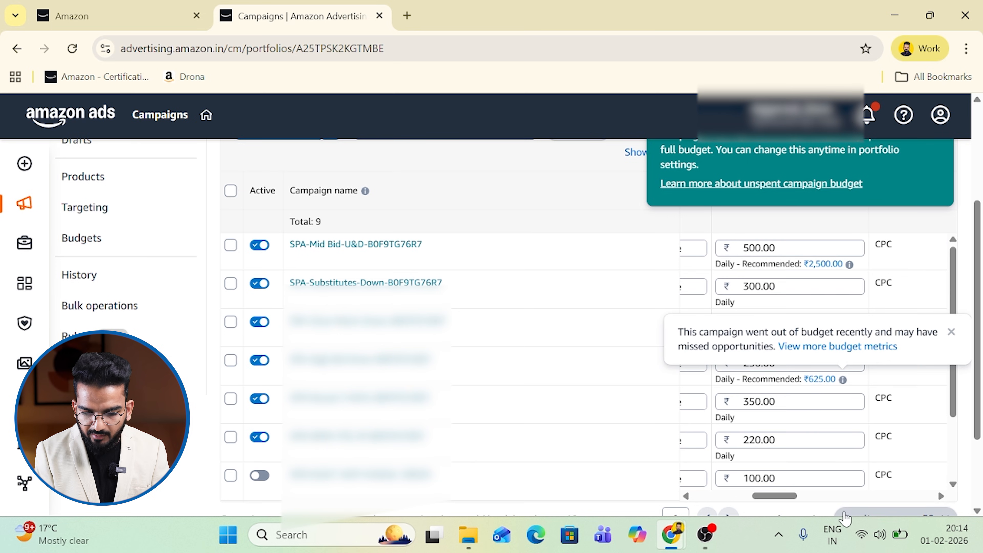
pyautogui.hscroll(-4, 944, 318)
pyautogui.scroll(1, 929, 318)
pyautogui.scroll(2, 809, 344)
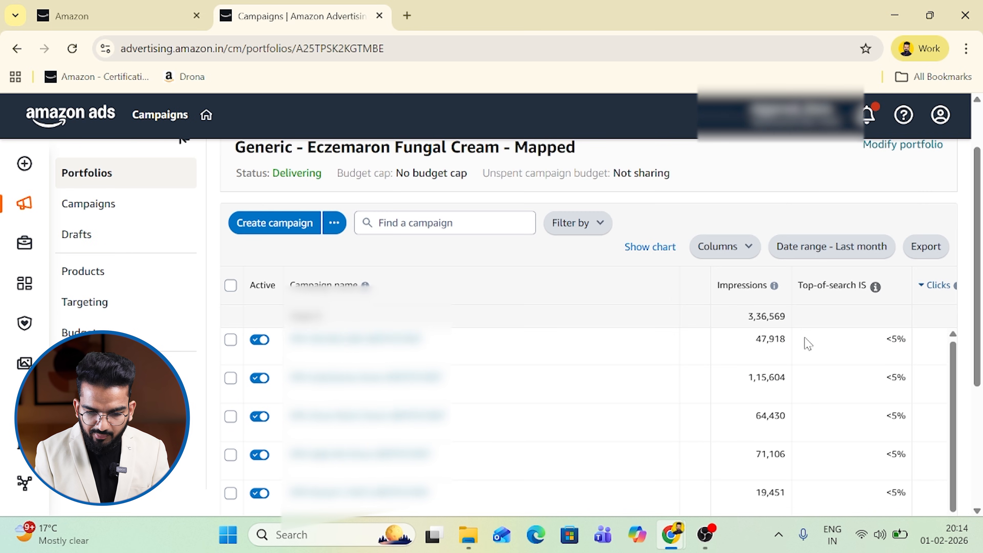
# - Examine the portfolio campaigns' top-of-search share, clicks, CTR, spend, CPC, purchases, sales and ACOS
pyautogui.hscroll(4, 776, 328)
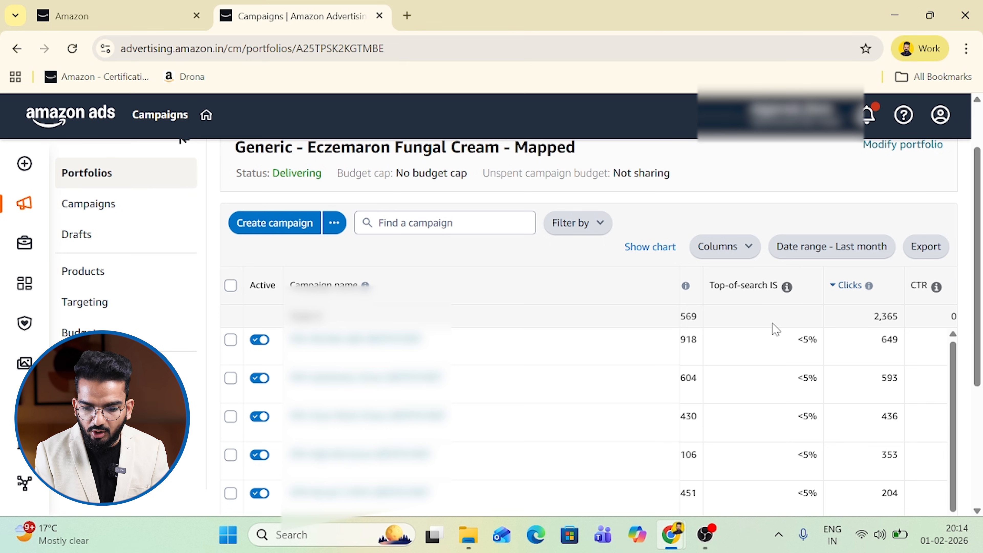
pyautogui.hscroll(5, 776, 328)
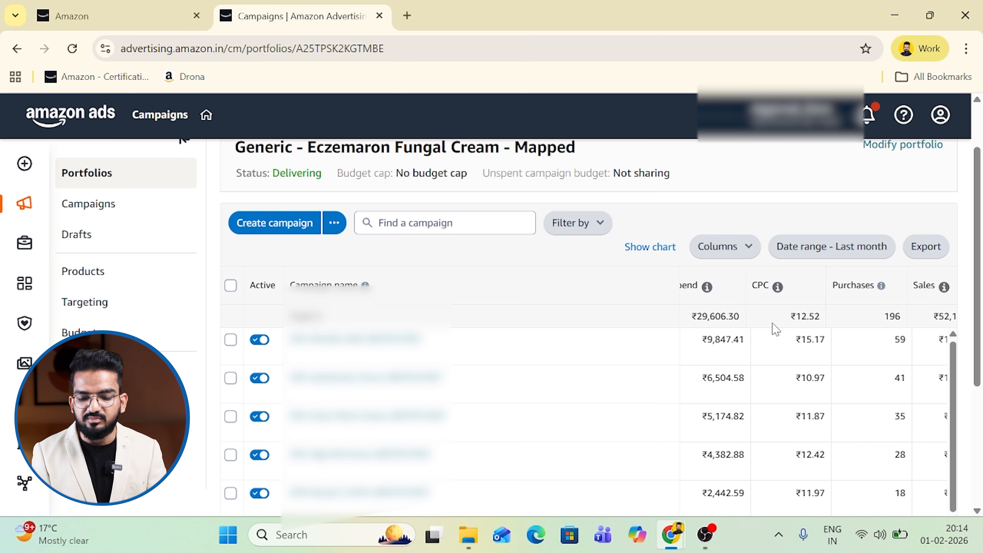
pyautogui.hscroll(-2, 792, 320)
pyautogui.hscroll(2, 792, 320)
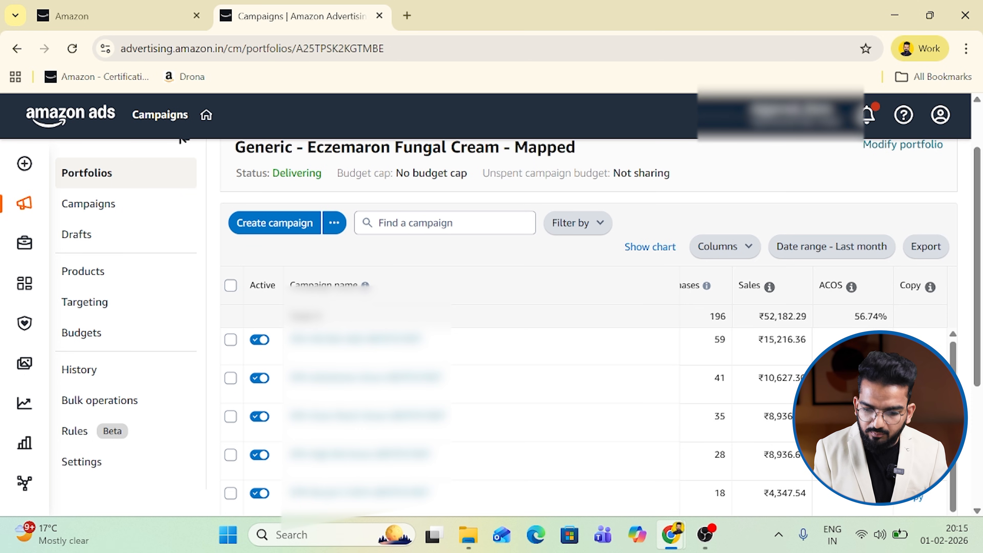
pyautogui.scroll(-2, 735, 384)
pyautogui.scroll(2, 732, 386)
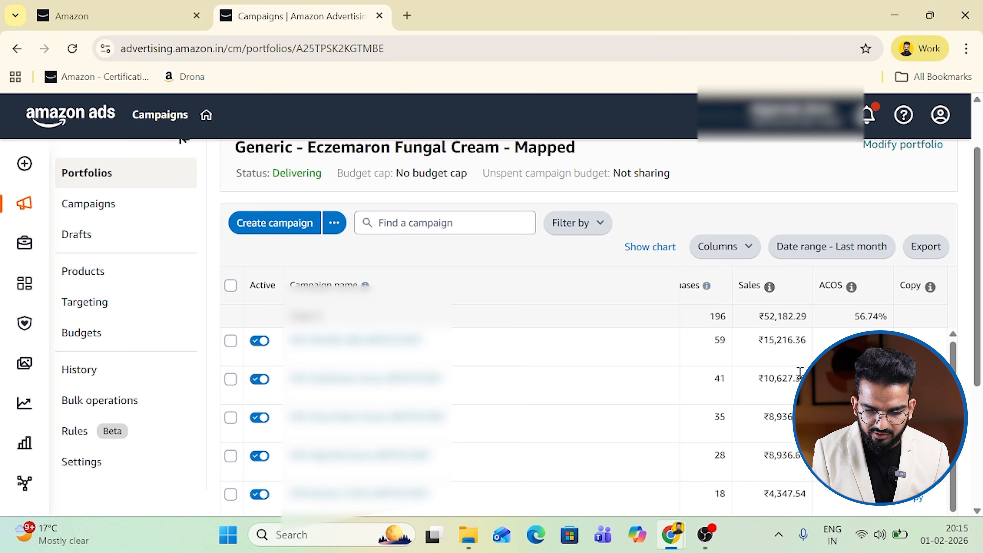
pyautogui.hscroll(-5, 800, 372)
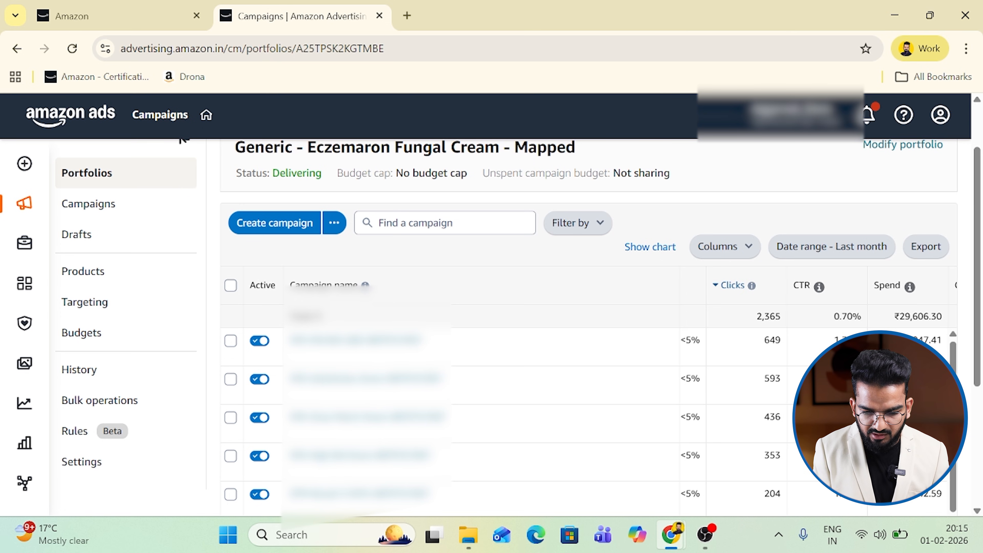
pyautogui.hscroll(3, 754, 380)
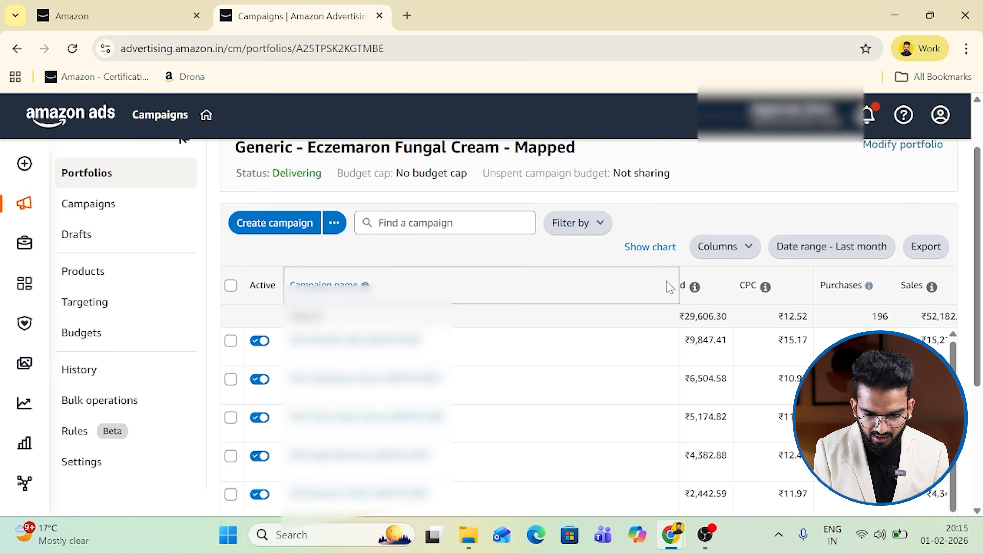
# - Sort the campaigns by name, narrow the Campaign name column and compare the campaigns' performance figures
pyautogui.click(673, 287)
pyautogui.moveTo(679, 287); pyautogui.dragTo(512, 286)
pyautogui.hscroll(-3, 686, 390)
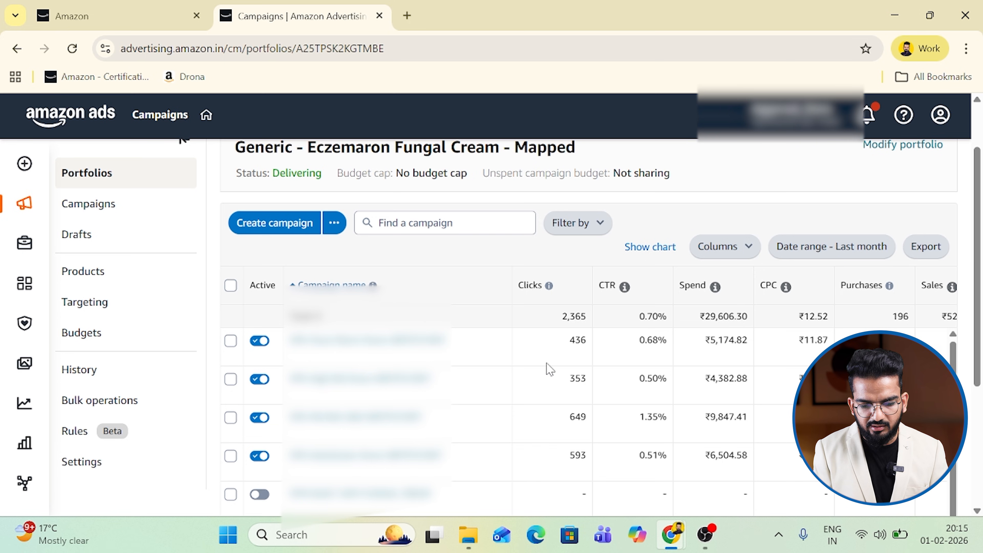
pyautogui.hscroll(3, 751, 385)
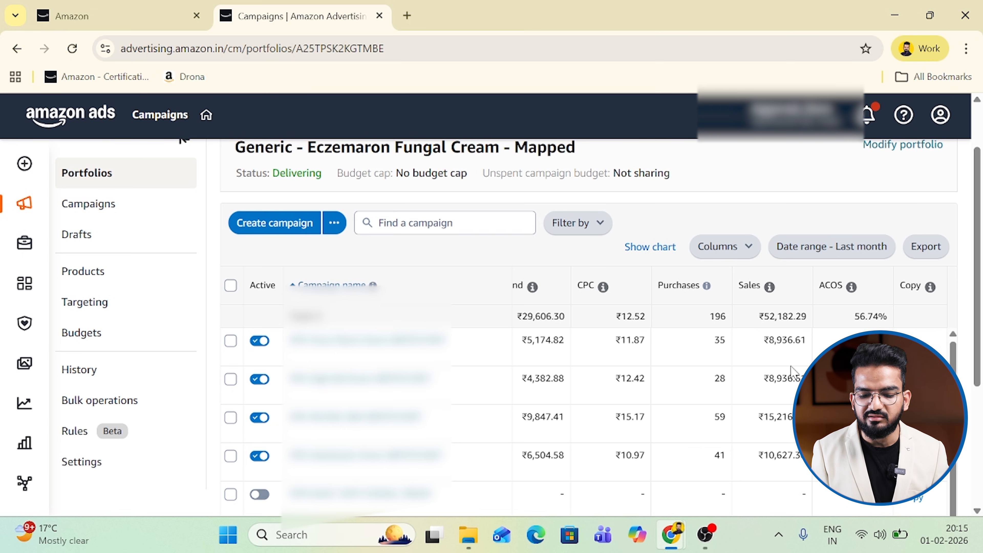
pyautogui.scroll(-5, 792, 372)
pyautogui.scroll(6, 792, 373)
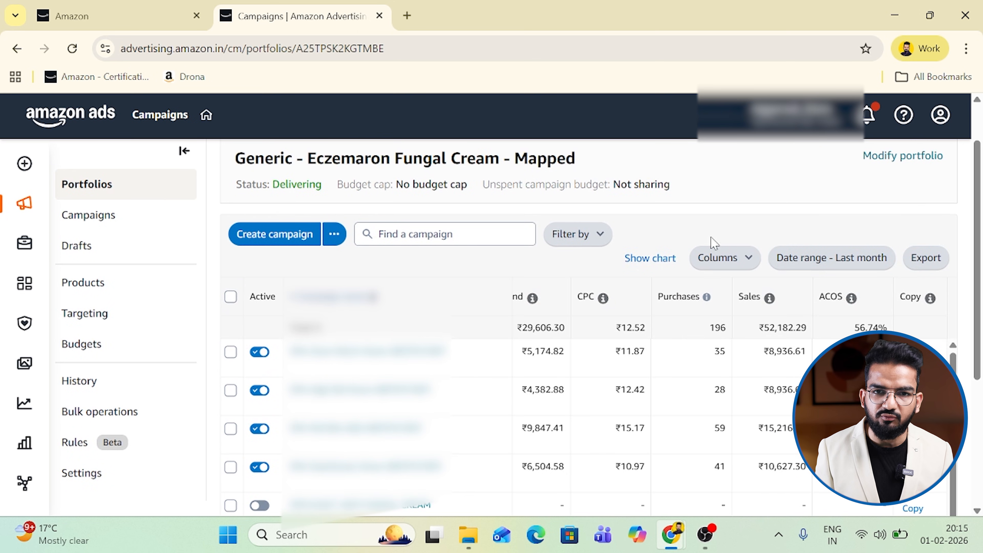
# - Return to the portfolio overview and create a new portfolio named "White Tshirt"
pyautogui.click(103, 193)
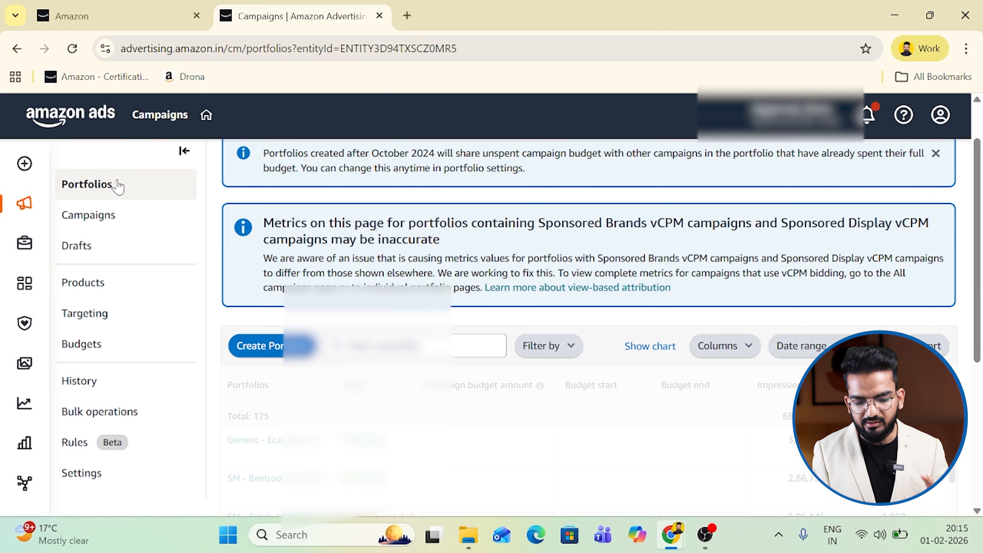
pyautogui.click(281, 353)
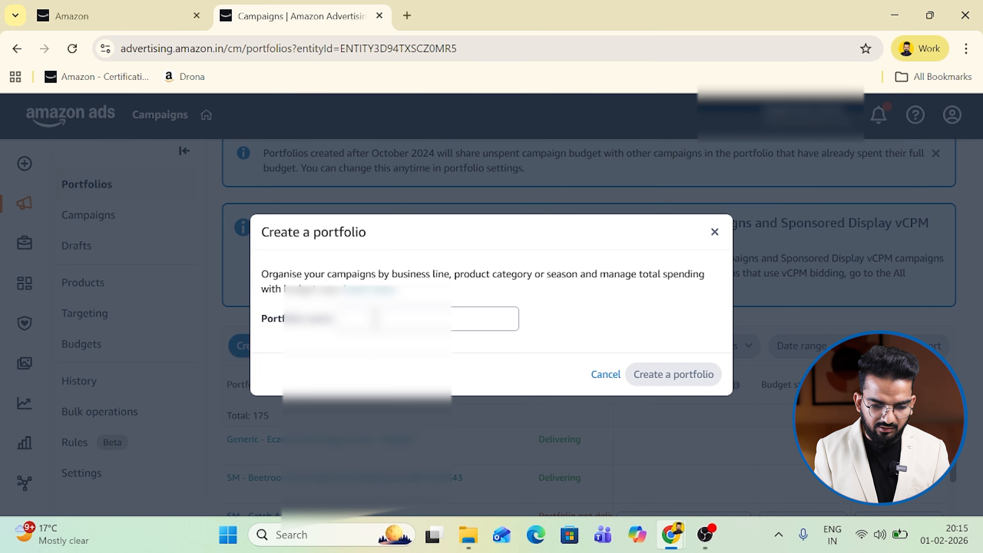
pyautogui.click(374, 319)
pyautogui.click(638, 302)
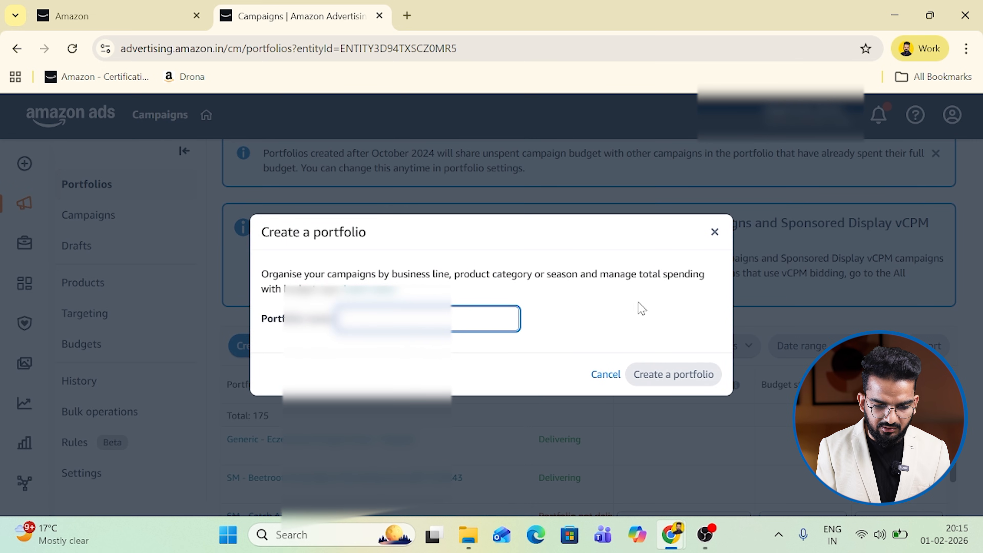
pyautogui.write('Test')
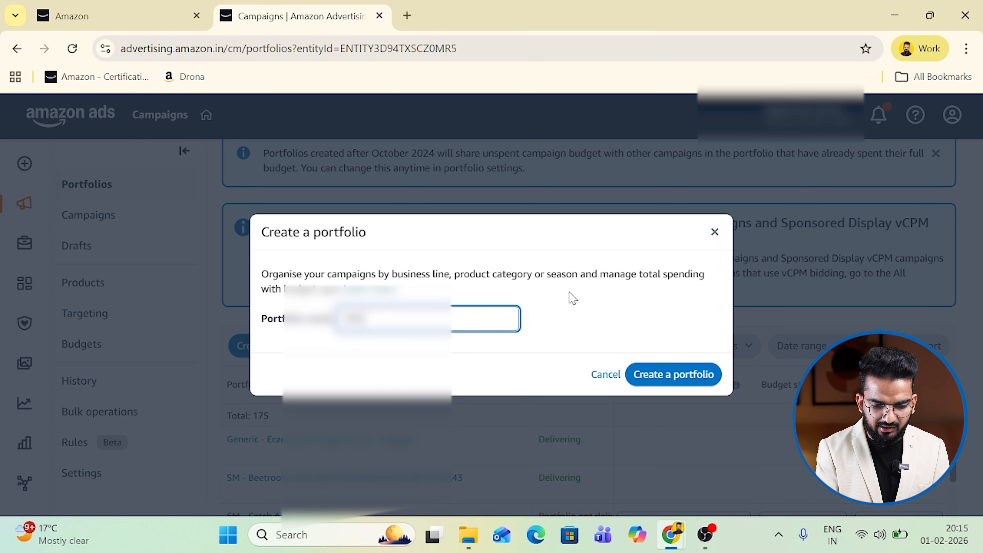
pyautogui.click(682, 374)
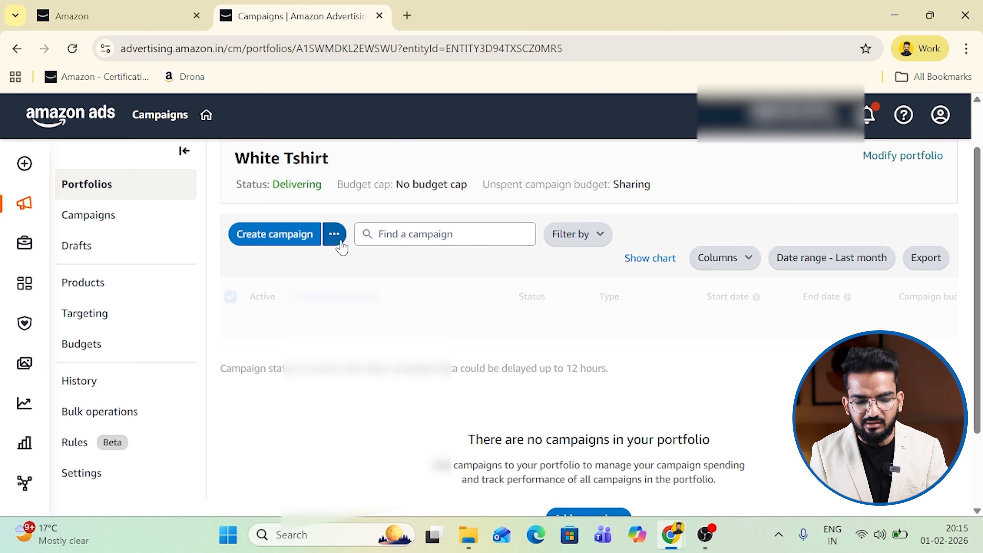
# - View the existing campaigns that can be added to the White Tshirt portfolio and close the list without adding any
pyautogui.click(334, 234)
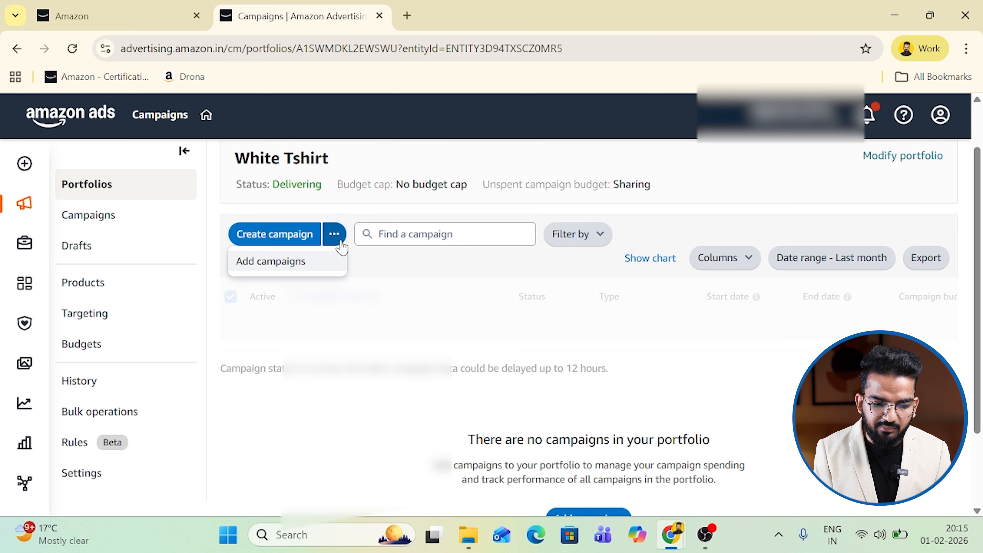
pyautogui.click(299, 260)
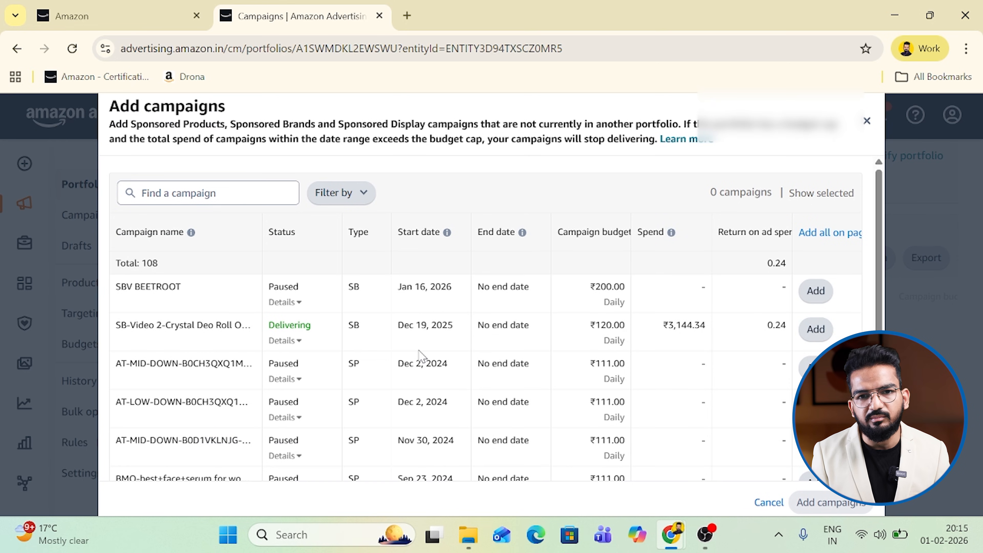
pyautogui.click(867, 121)
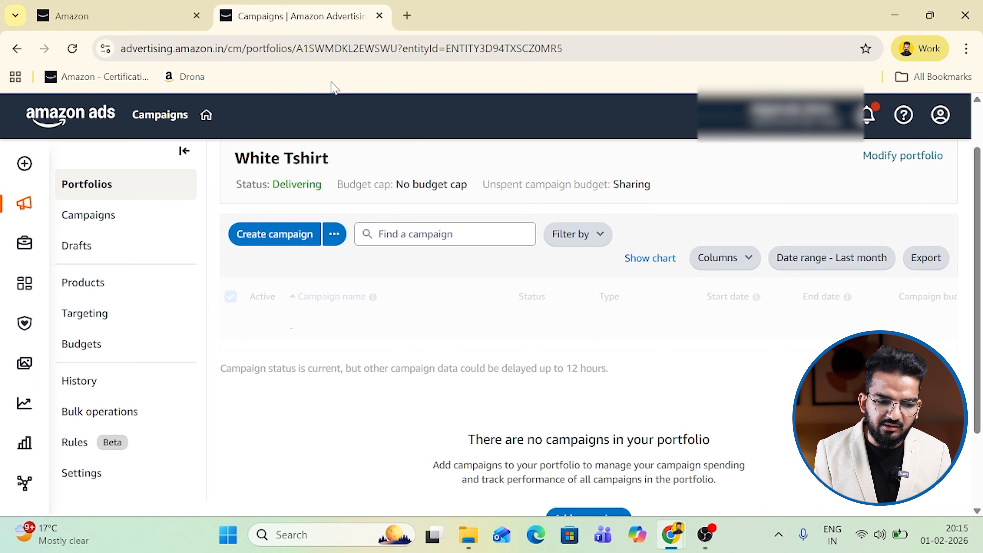
# - Return to the new campaign setup and assign the campaign to the "Generic - Kinfe Sharpener" portfolio
pyautogui.click(117, 15)
pyautogui.click(234, 328)
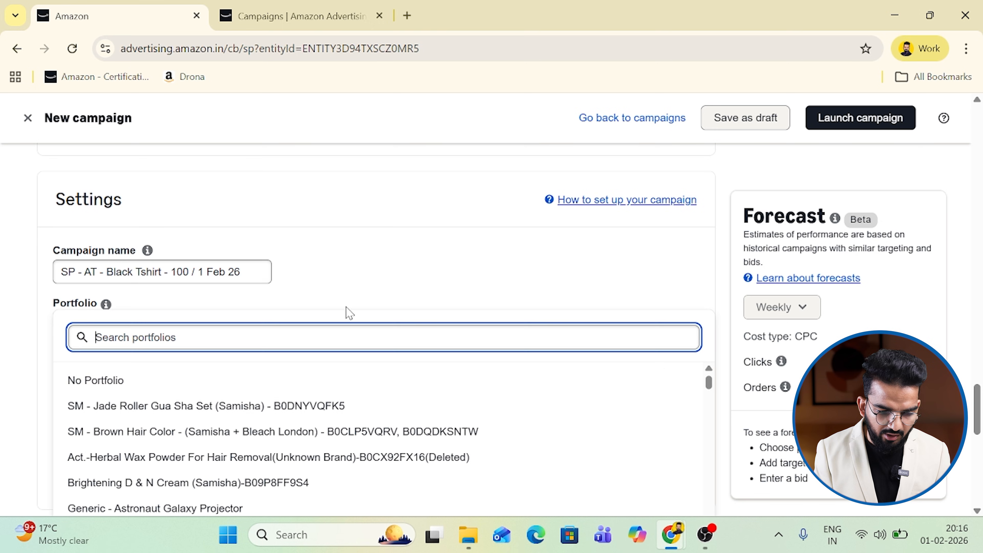
pyautogui.scroll(-10, 368, 415)
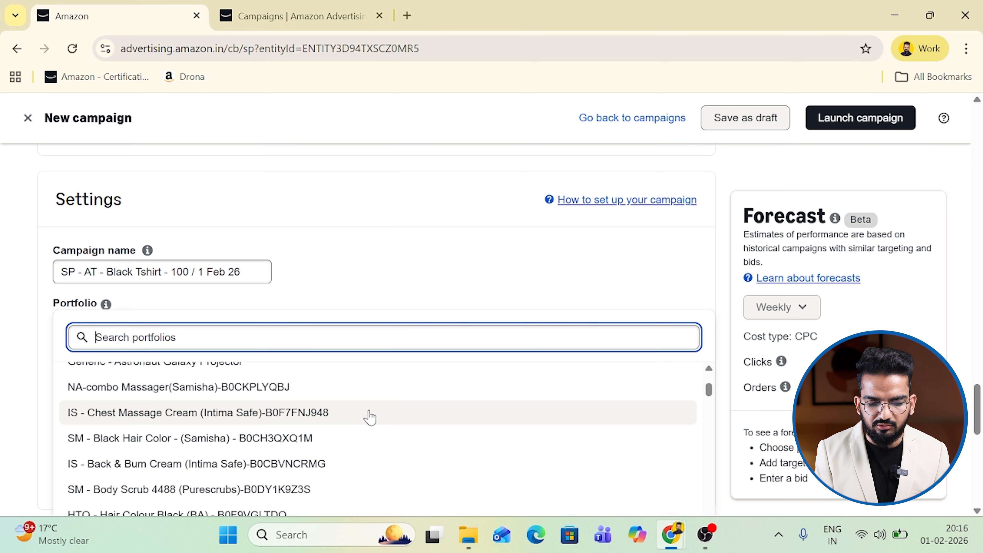
pyautogui.scroll(-15, 369, 415)
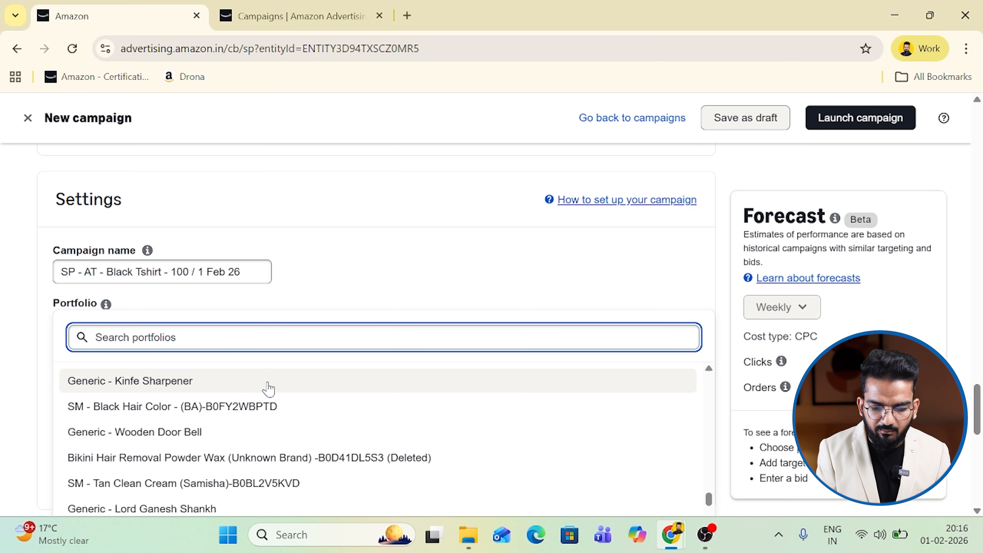
pyautogui.click(268, 389)
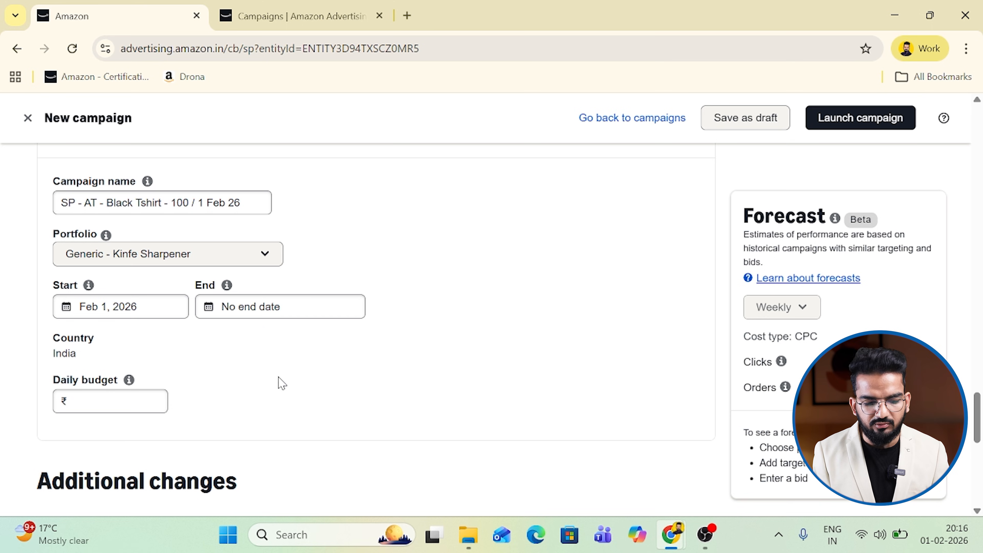
# - Set the campaign's daily budget to ₹50.00
pyautogui.click(136, 403)
pyautogui.write('50.00')
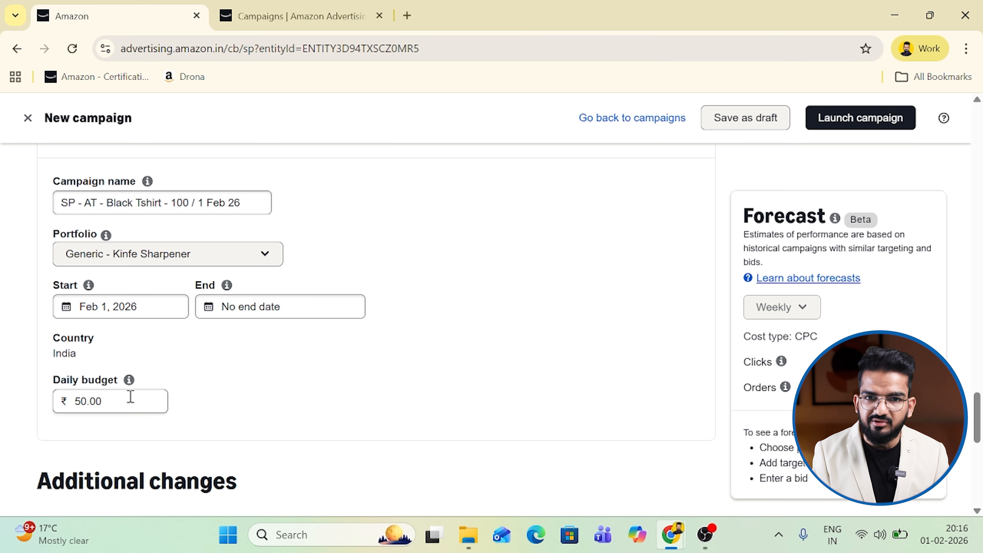
pyautogui.click(136, 403)
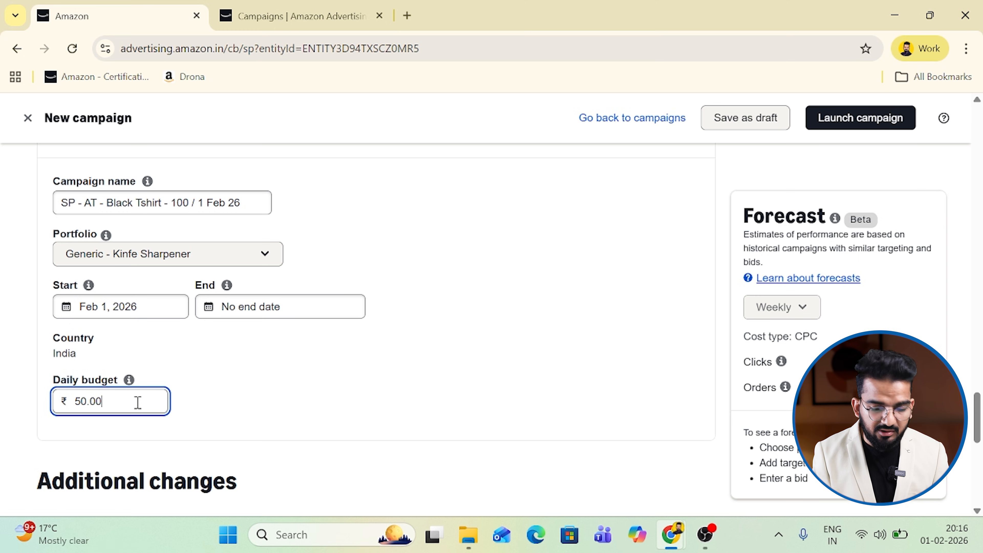
pyautogui.press('BackSpace')
pyautogui.press('BackSpace')
pyautogui.press('BackSpace')
pyautogui.press('BackSpace')
pyautogui.press('BackSpace')
pyautogui.write('40')
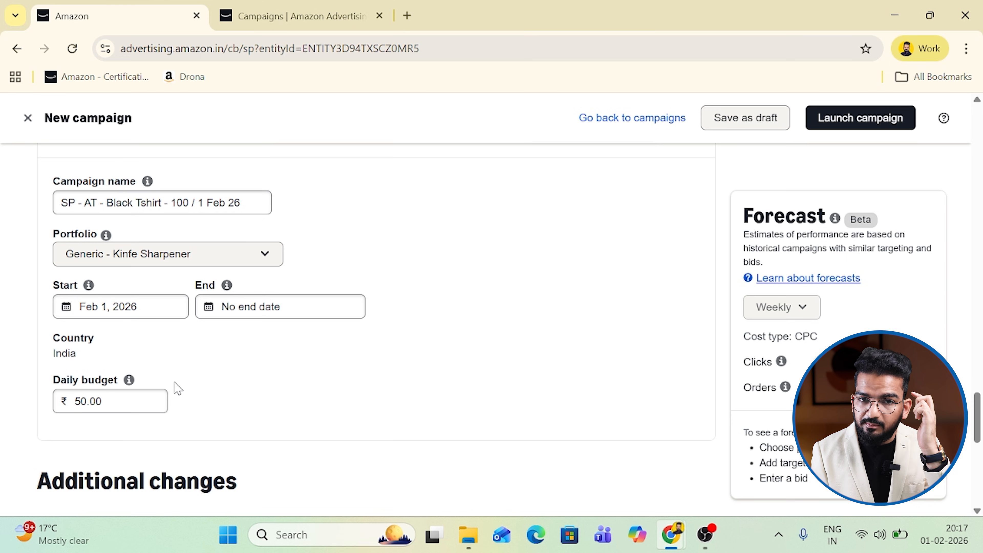
# - Review the optional rule that increases bids for high-traffic days and the placement bid adjustments
pyautogui.scroll(-6, 289, 369)
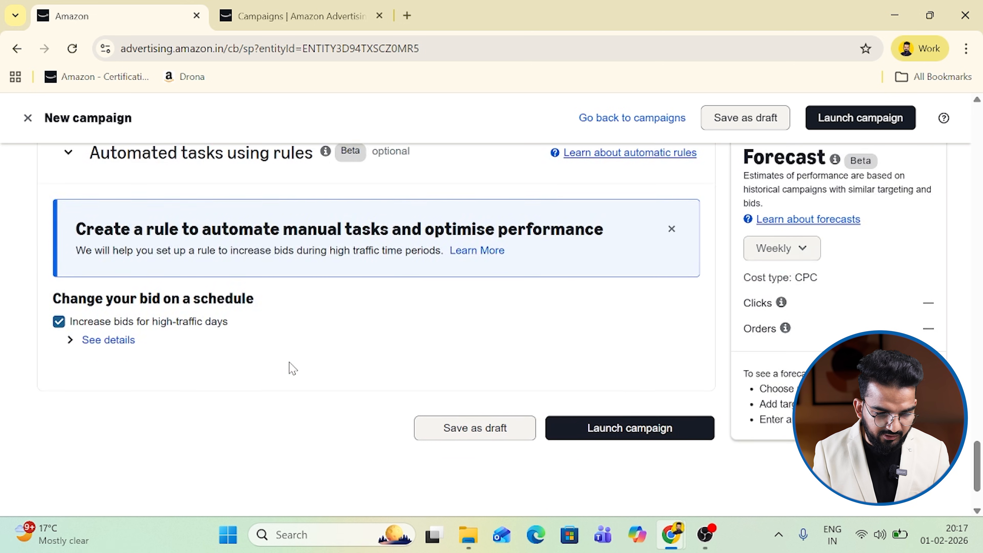
pyautogui.scroll(2, 290, 368)
pyautogui.scroll(-4, 291, 368)
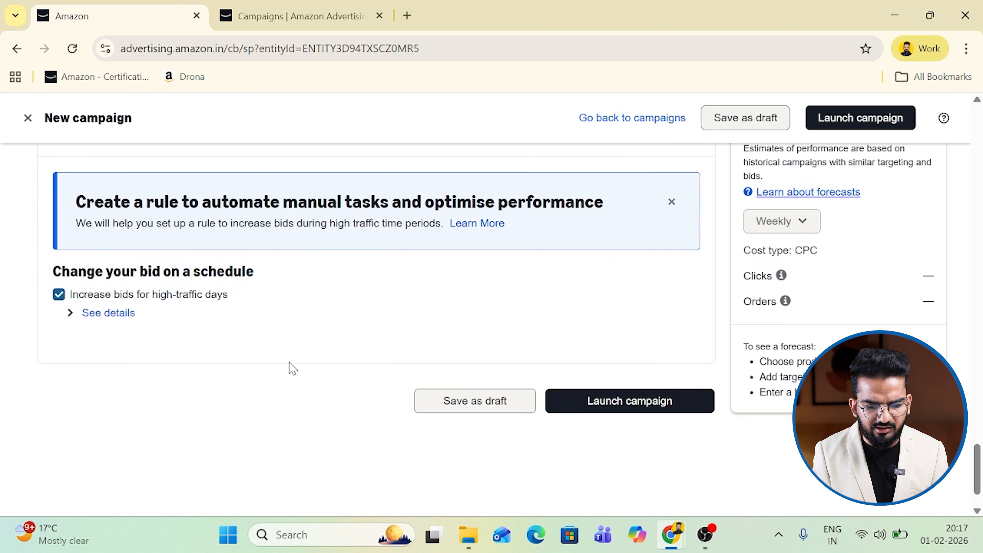
pyautogui.click(70, 314)
pyautogui.click(70, 314)
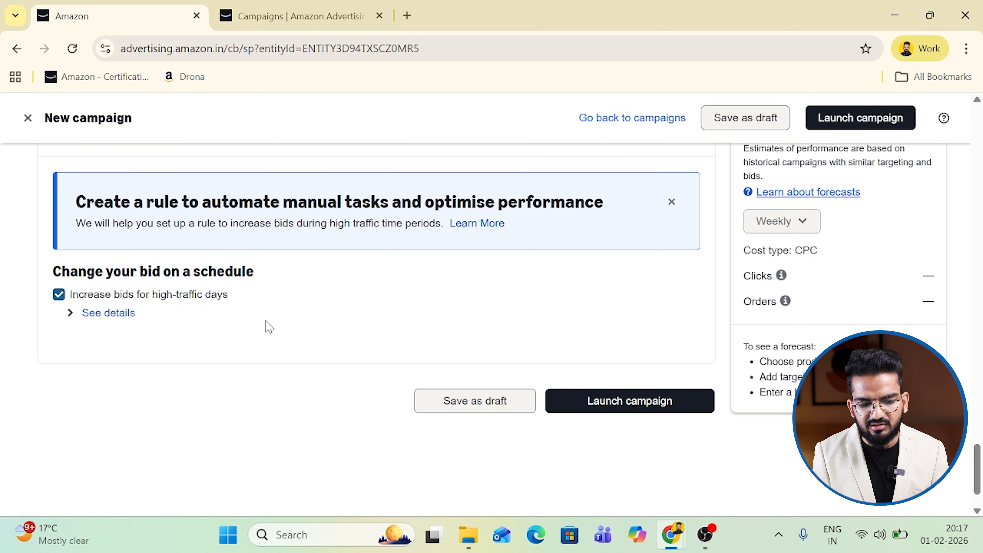
pyautogui.scroll(8, 320, 320)
pyautogui.scroll(15, 317, 319)
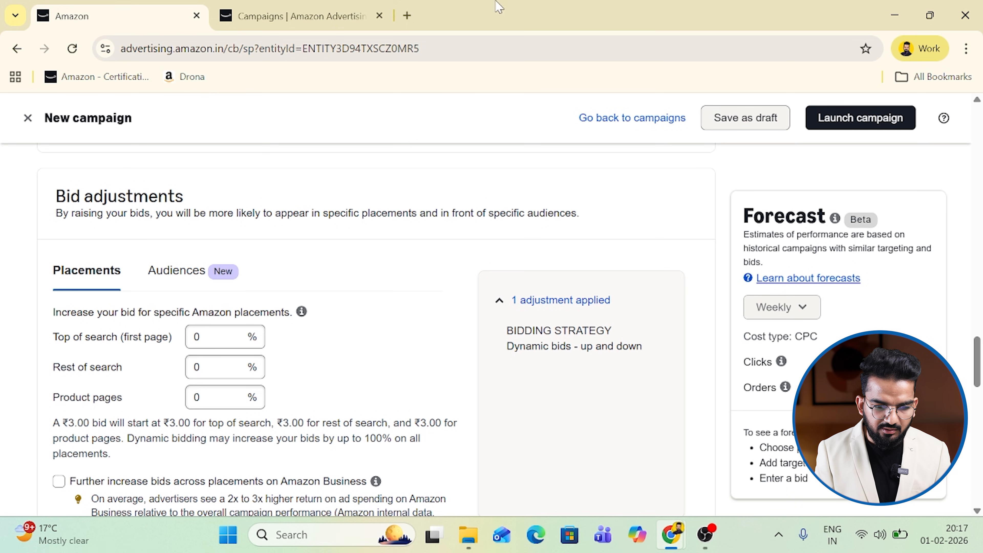
# - Open the Amazon.in store in a new browser tab and search for "Laptop for office"
pyautogui.click(407, 16)
pyautogui.write('ama')
pyautogui.press('Return')
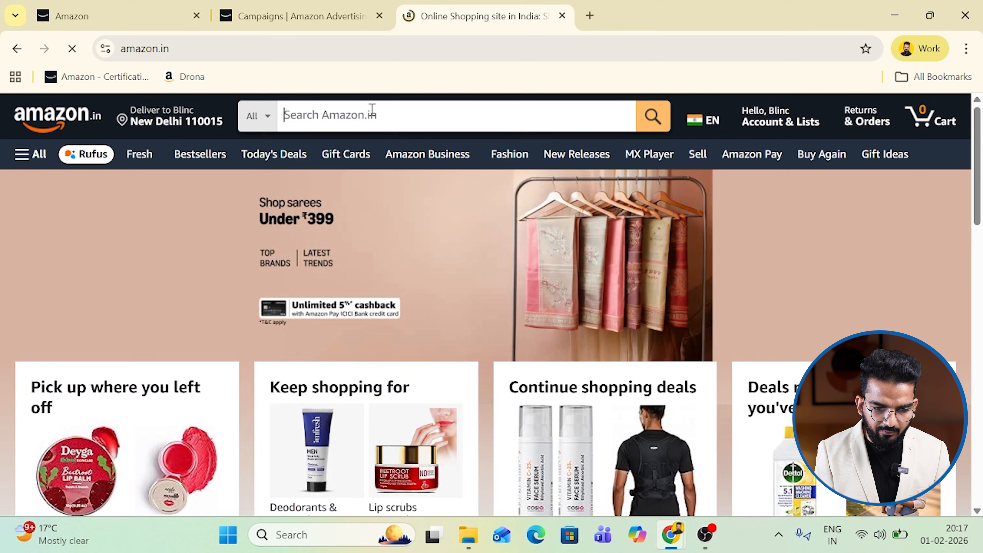
pyautogui.click(373, 112)
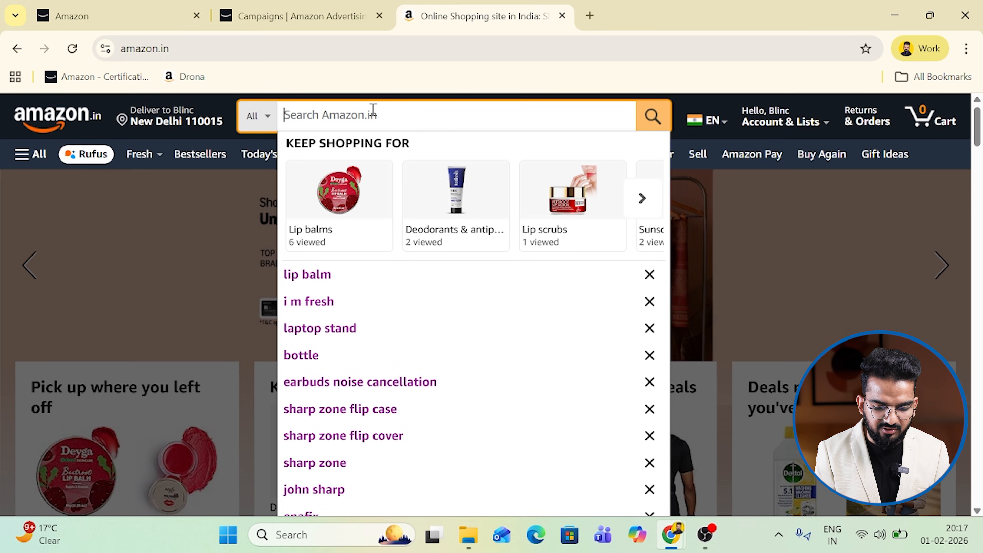
pyautogui.write('Laptop for office')
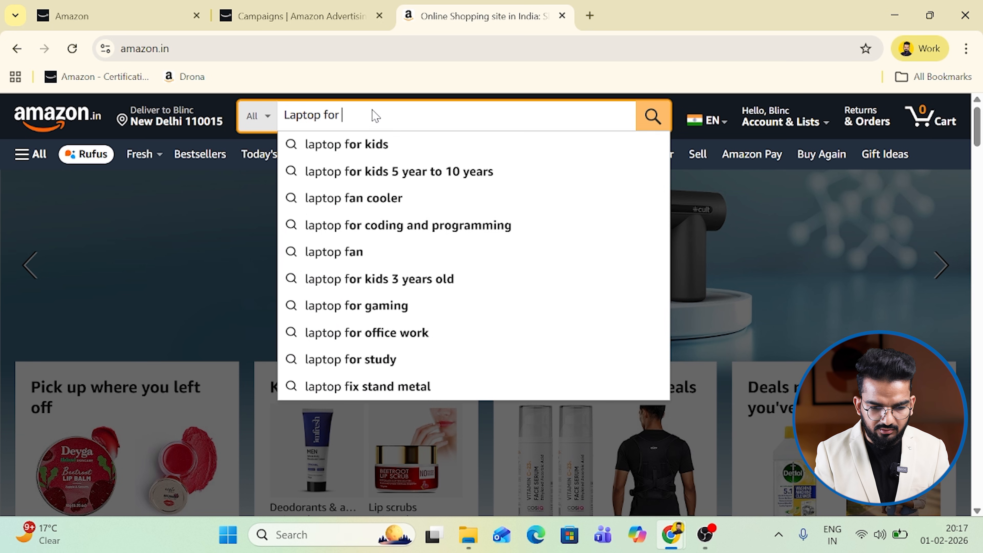
pyautogui.press('Return')
# - Examine the sponsored laptop listings at the top of the search results and compare them with the organic ones
pyautogui.scroll(-5, 711, 312)
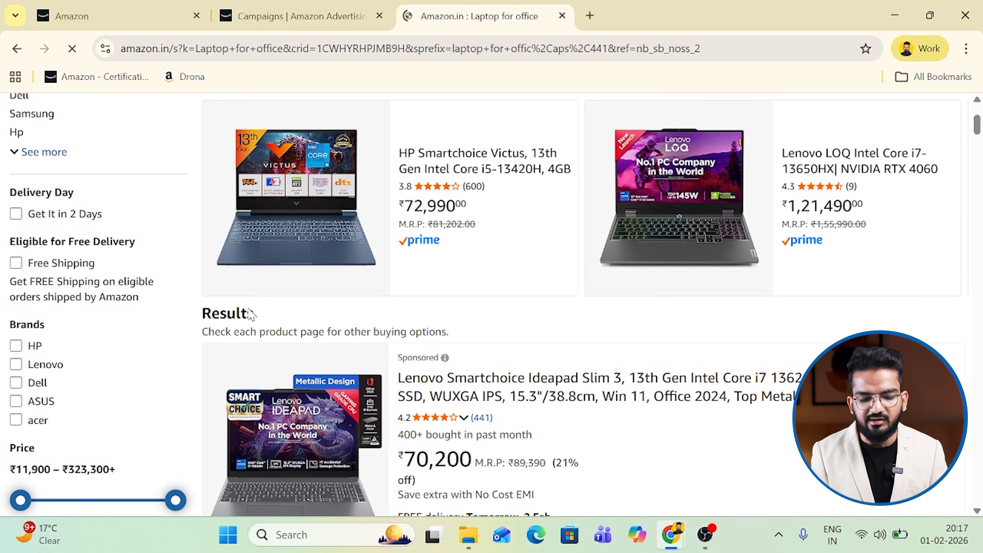
pyautogui.scroll(-4, 426, 318)
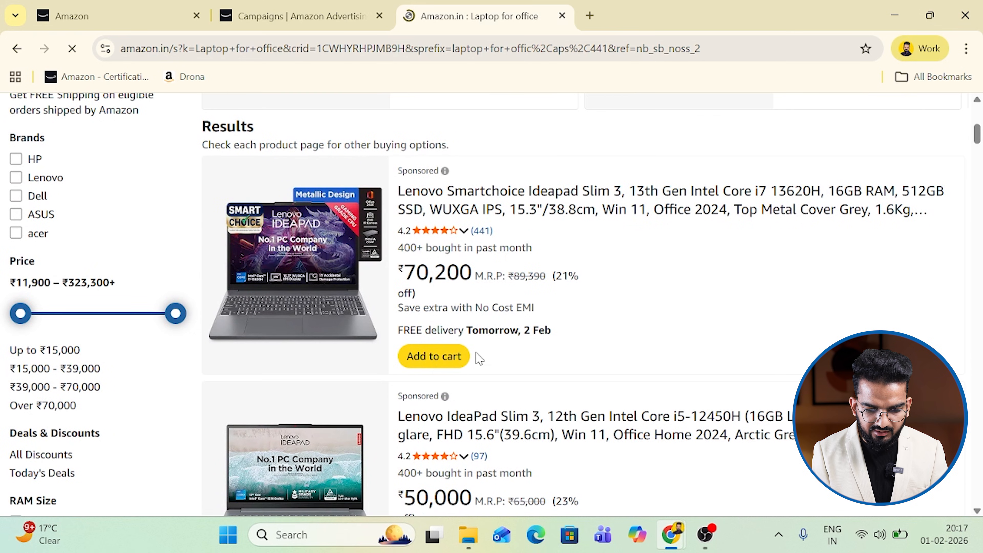
pyautogui.scroll(-3, 530, 335)
pyautogui.scroll(-1, 532, 339)
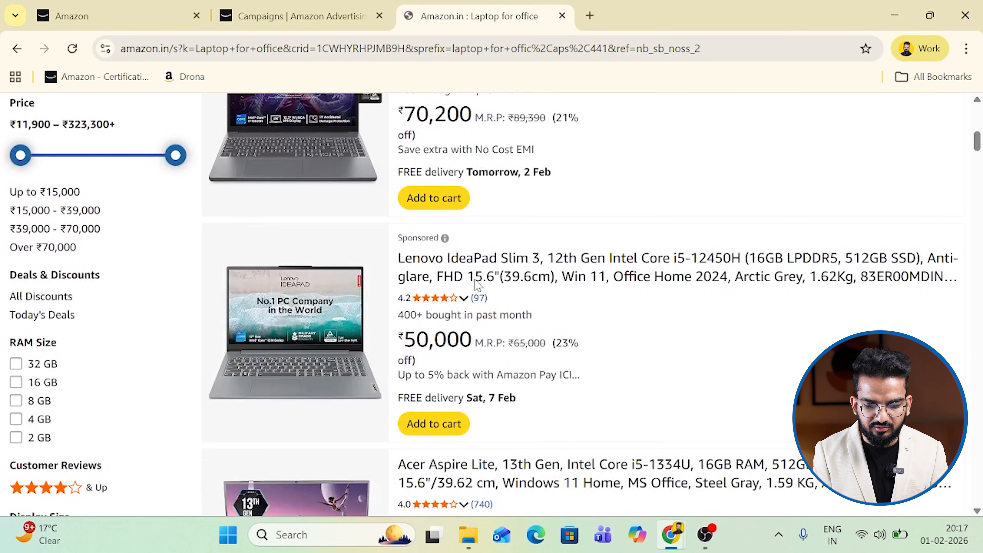
pyautogui.scroll(3, 464, 298)
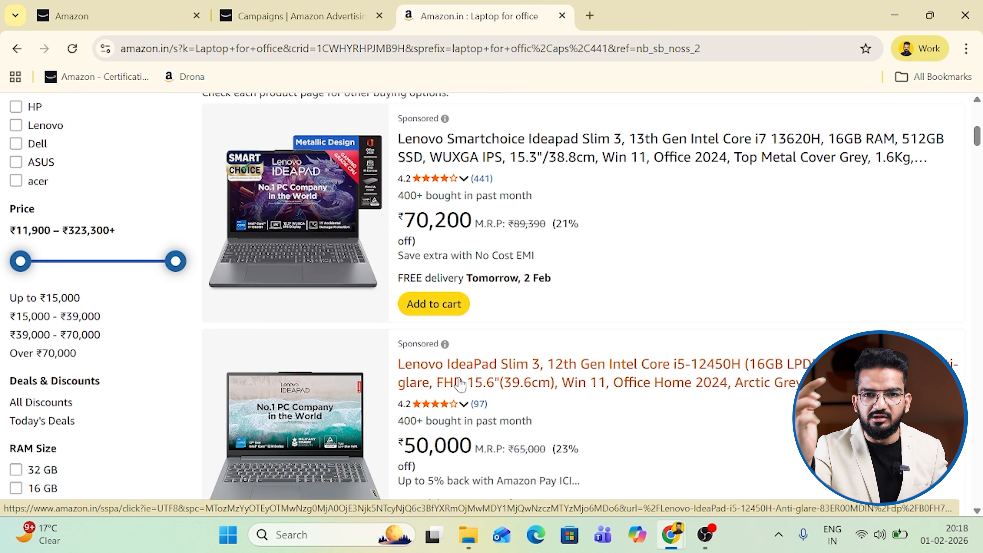
pyautogui.scroll(-10, 460, 383)
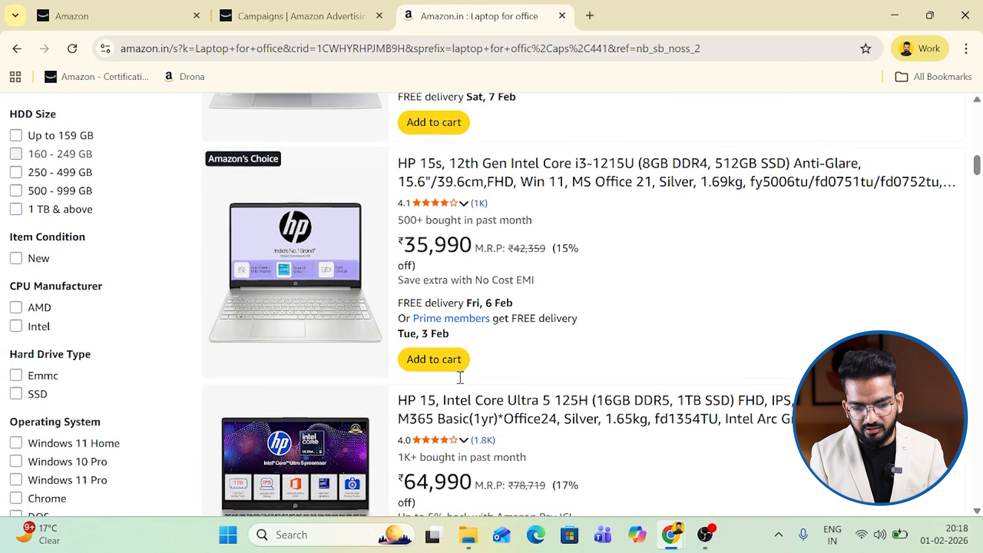
pyautogui.scroll(10, 460, 377)
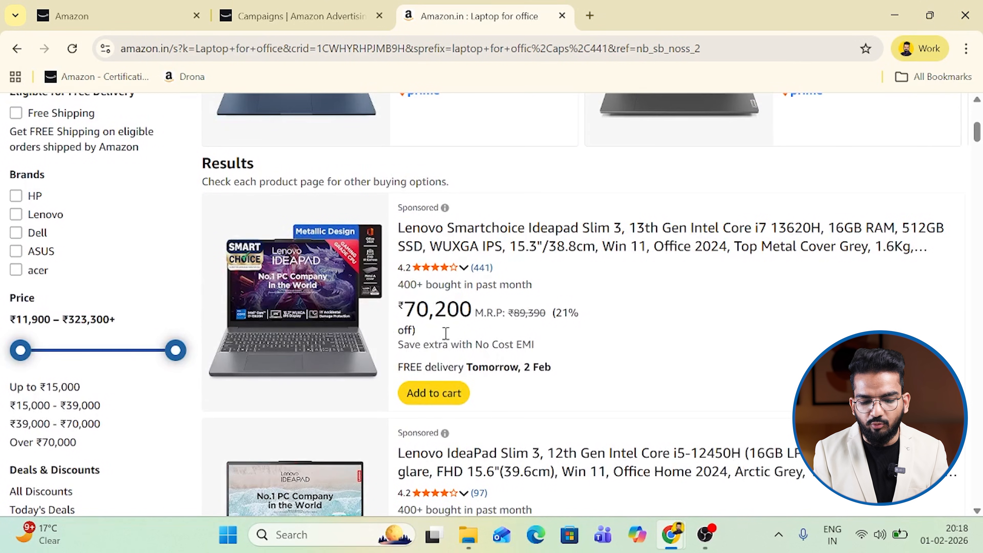
# - Examine the sponsored "Trending now" product row in the middle of the laptop search results
pyautogui.scroll(-10, 446, 333)
pyautogui.scroll(-10, 495, 471)
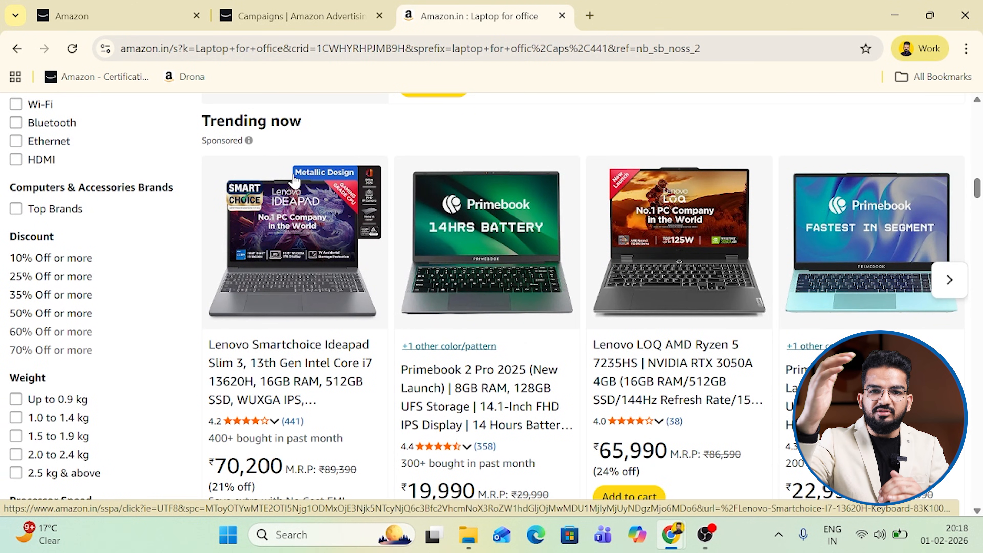
pyautogui.scroll(15, 294, 180)
pyautogui.scroll(-5, 292, 178)
pyautogui.scroll(-15, 387, 139)
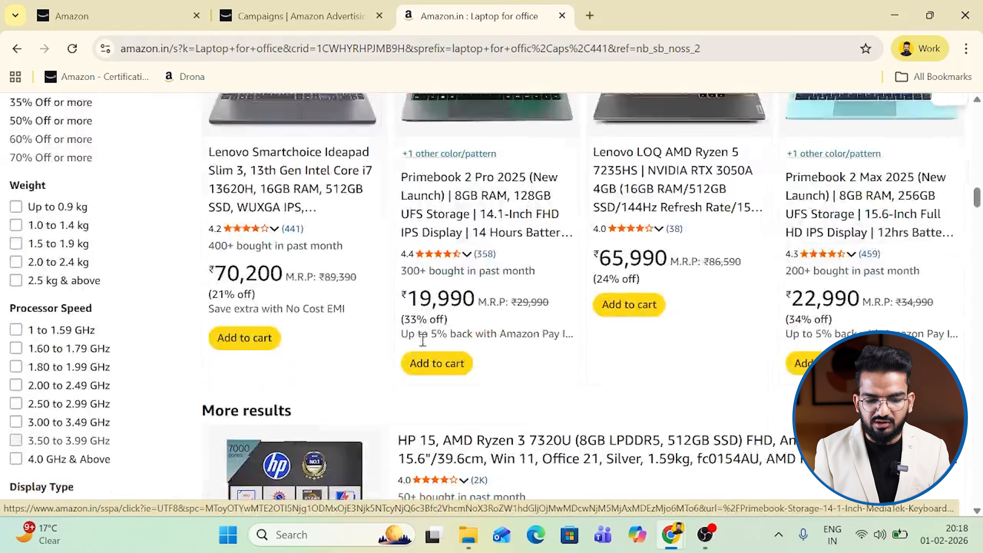
pyautogui.scroll(5, 425, 344)
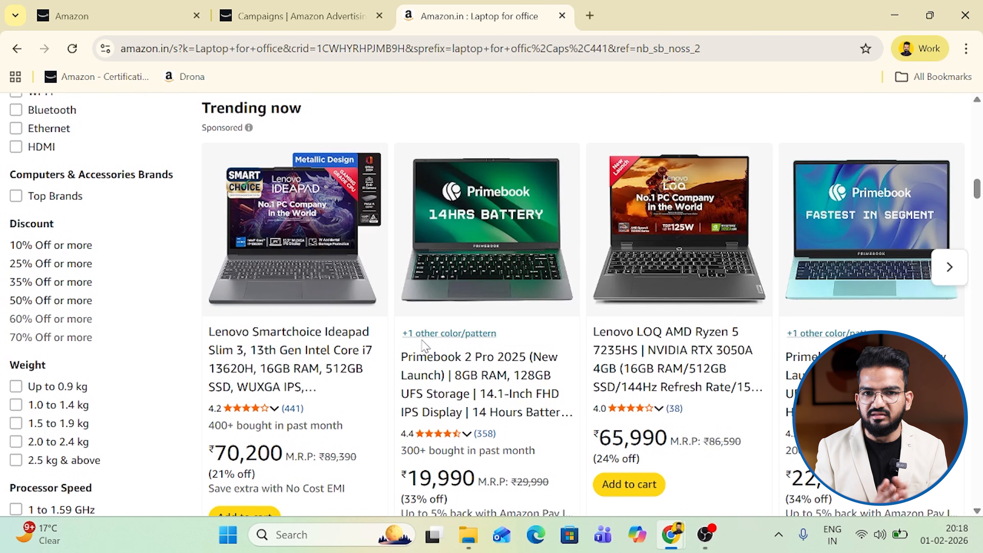
# - Examine the sponsored Primebook listings and the Intel brand banner further down the laptop search results
pyautogui.scroll(-20, 494, 383)
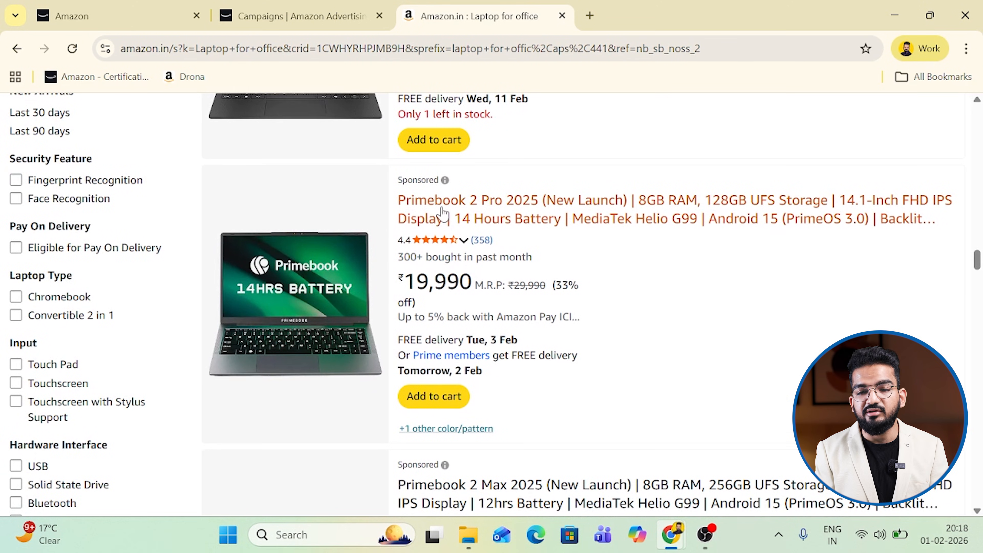
pyautogui.scroll(-4, 542, 334)
pyautogui.scroll(-13, 524, 337)
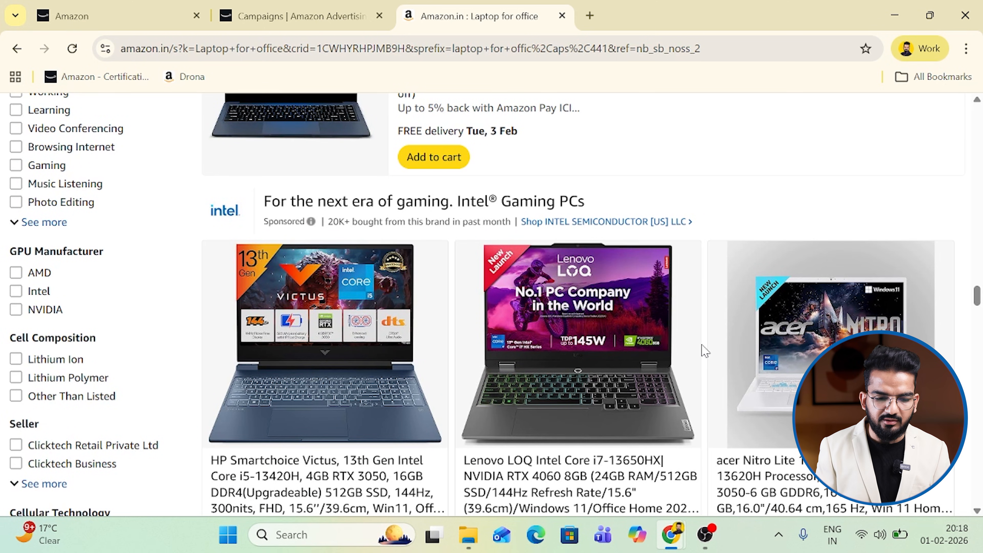
# - Open the HP 15s 12th Gen Core i3 laptop's product page and view its details and sponsored related products
pyautogui.scroll(20, 704, 351)
pyautogui.scroll(-6, 457, 420)
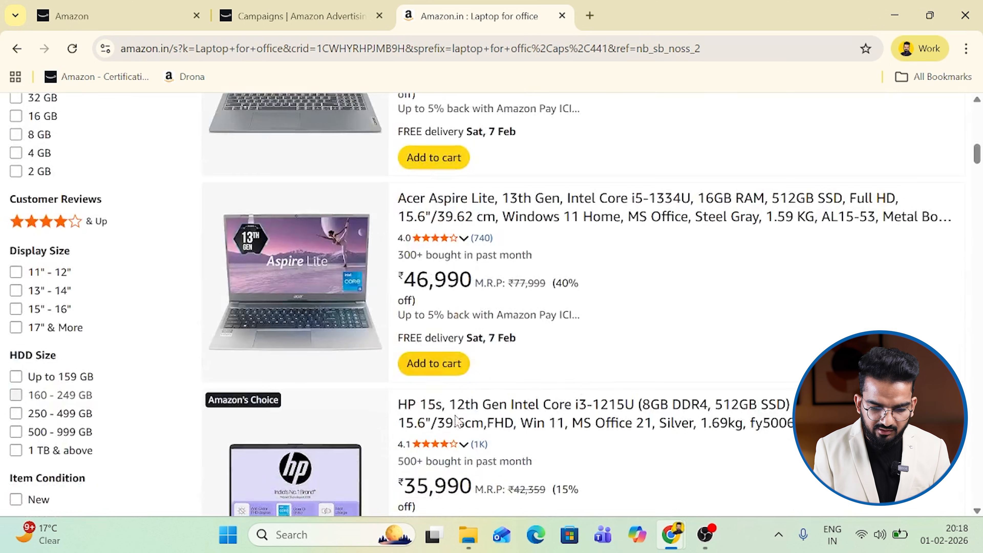
pyautogui.click(480, 410)
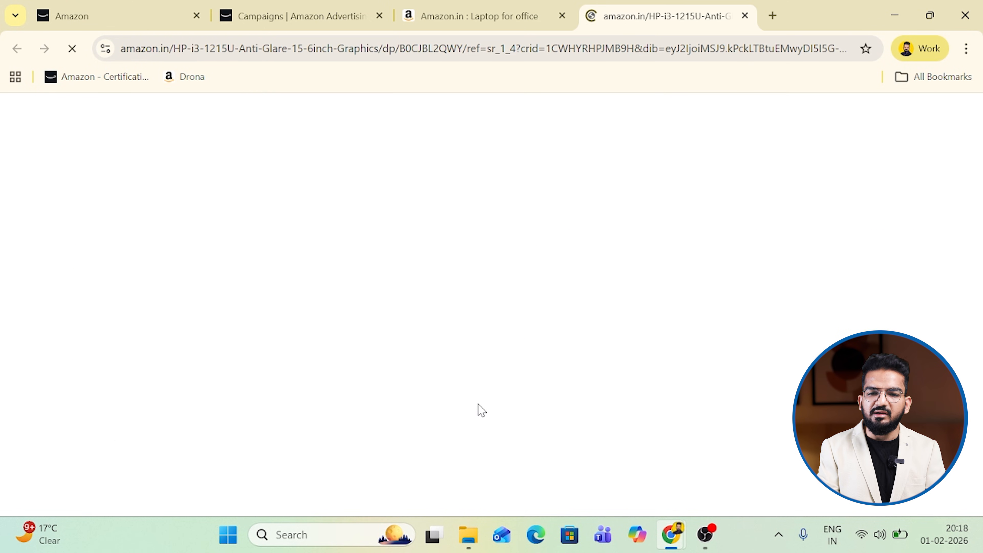
pyautogui.scroll(-5, 479, 409)
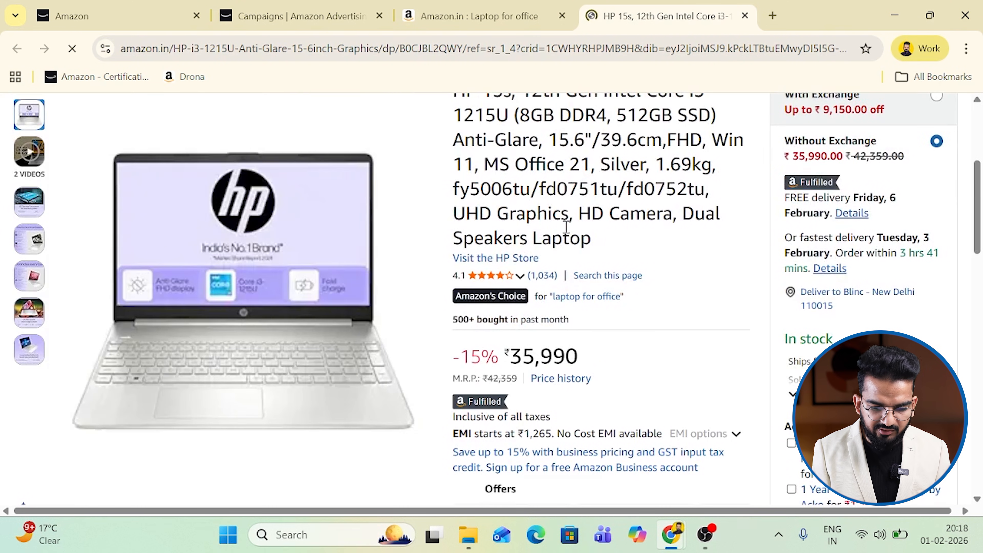
pyautogui.scroll(2, 564, 257)
pyautogui.scroll(-6, 610, 256)
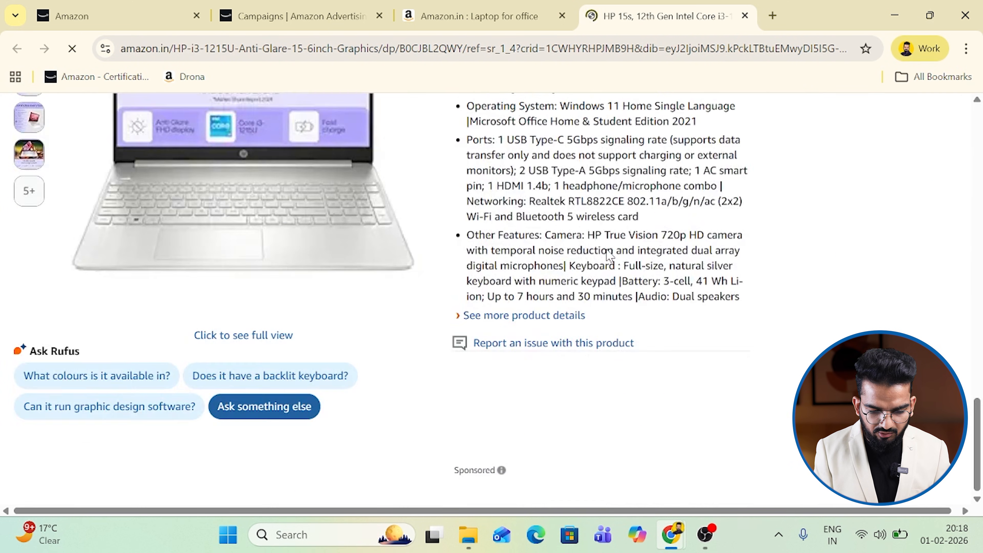
pyautogui.scroll(-12, 610, 255)
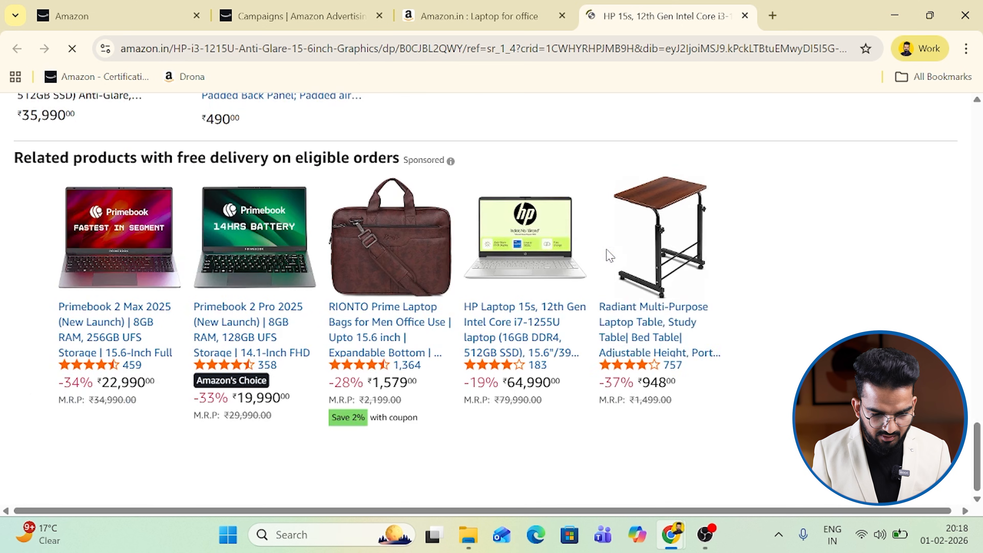
# - Examine the sponsored placements around the product videos, "Products related to this item" and "Brands in this category on Amazon"
pyautogui.scroll(-15, 609, 256)
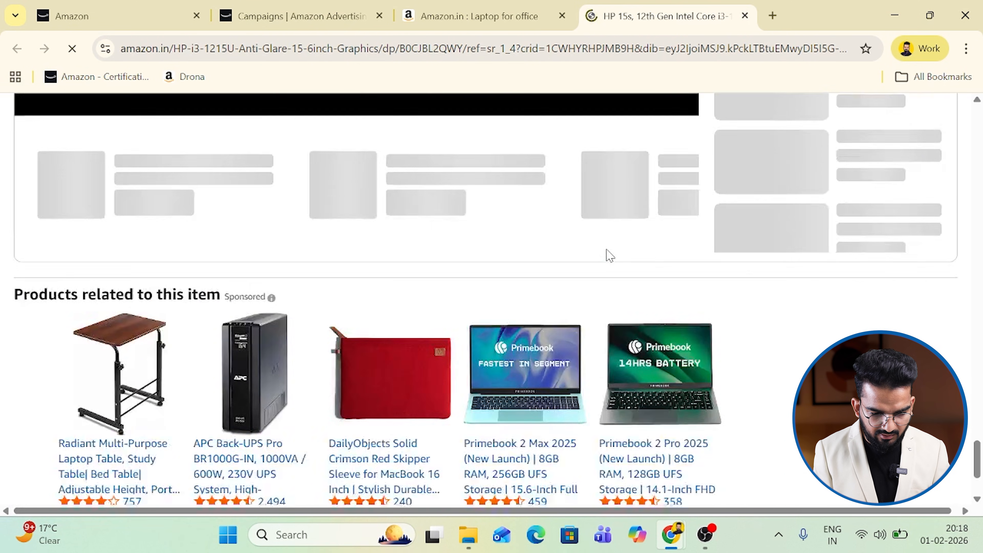
pyautogui.scroll(-3, 610, 256)
pyautogui.scroll(2, 609, 255)
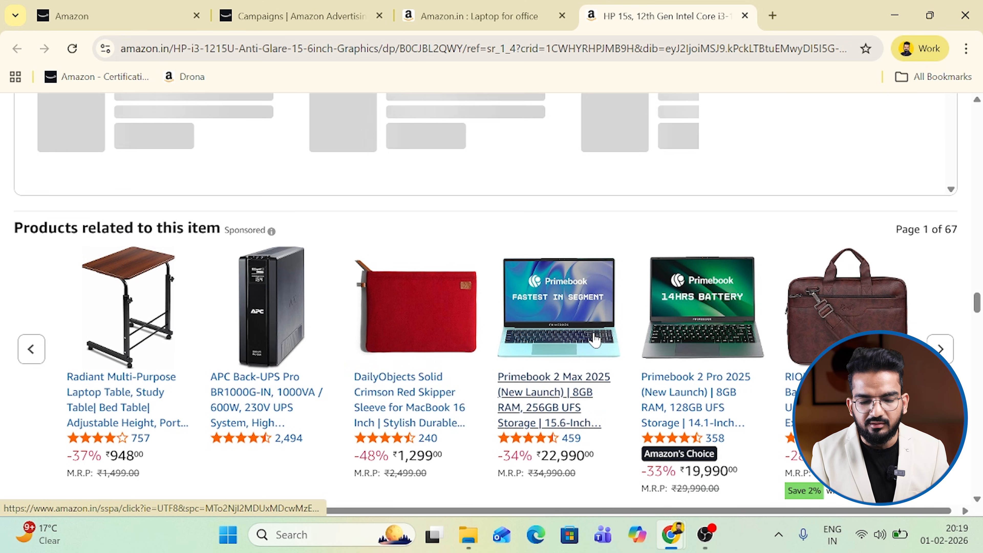
pyautogui.scroll(10, 596, 338)
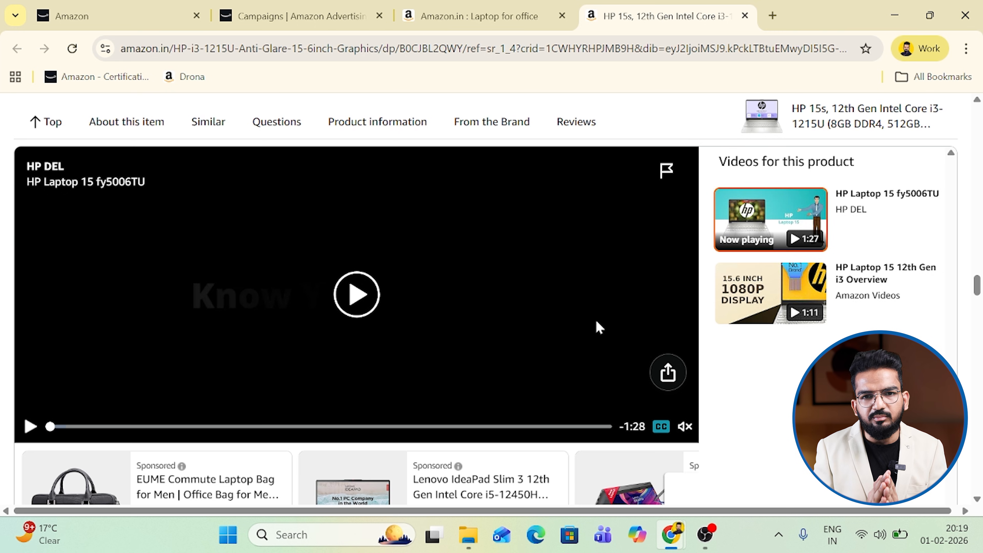
pyautogui.scroll(-10, 596, 321)
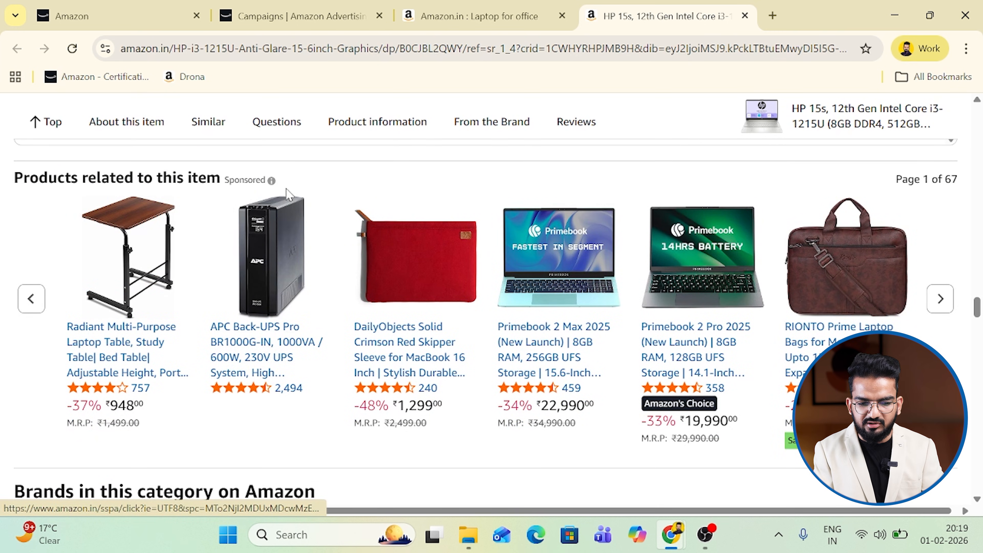
pyautogui.scroll(-5, 286, 200)
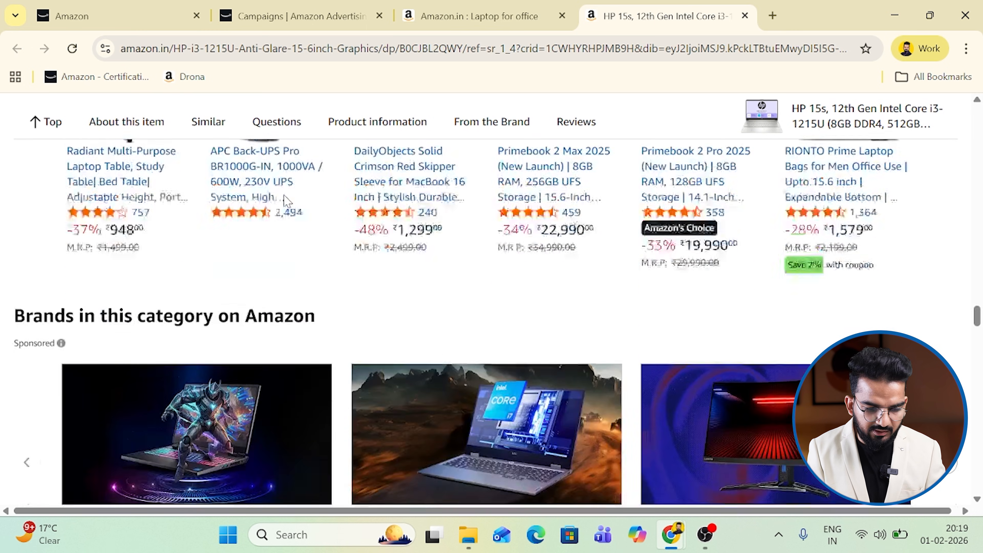
# - Skim the HP laptop page down to the customer reviews, and return to the new campaign's bid adjustments
pyautogui.scroll(-10, 329, 309)
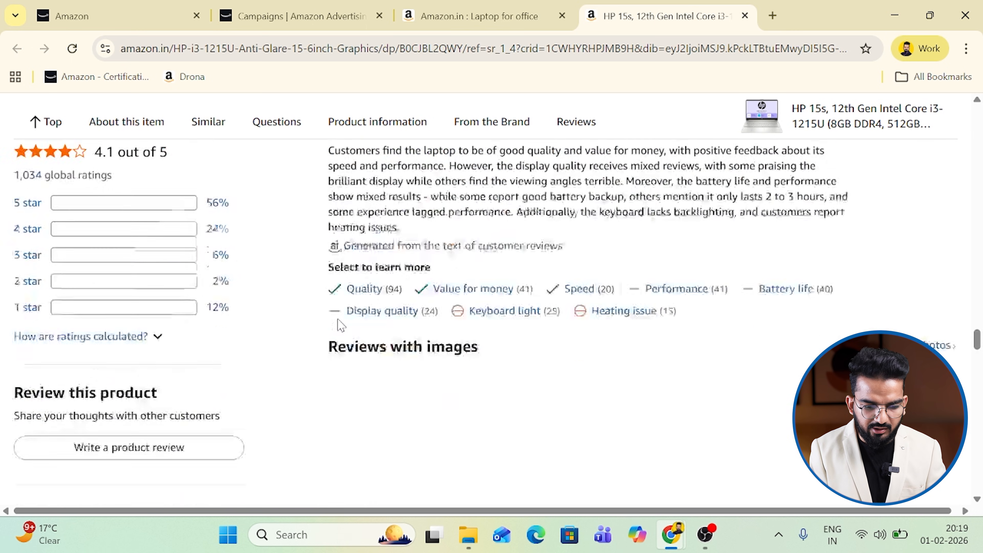
pyautogui.scroll(20, 339, 319)
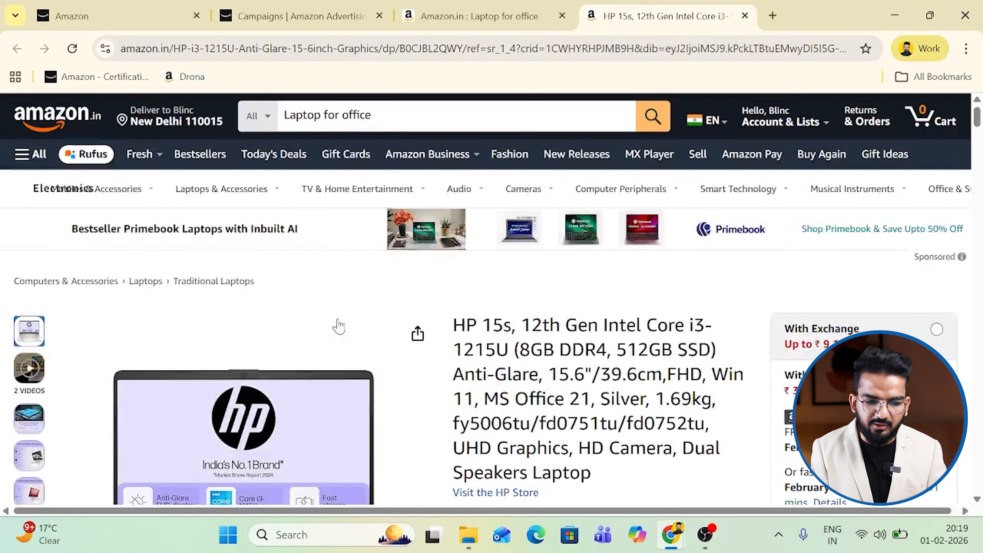
pyautogui.click(277, 12)
pyautogui.click(117, 16)
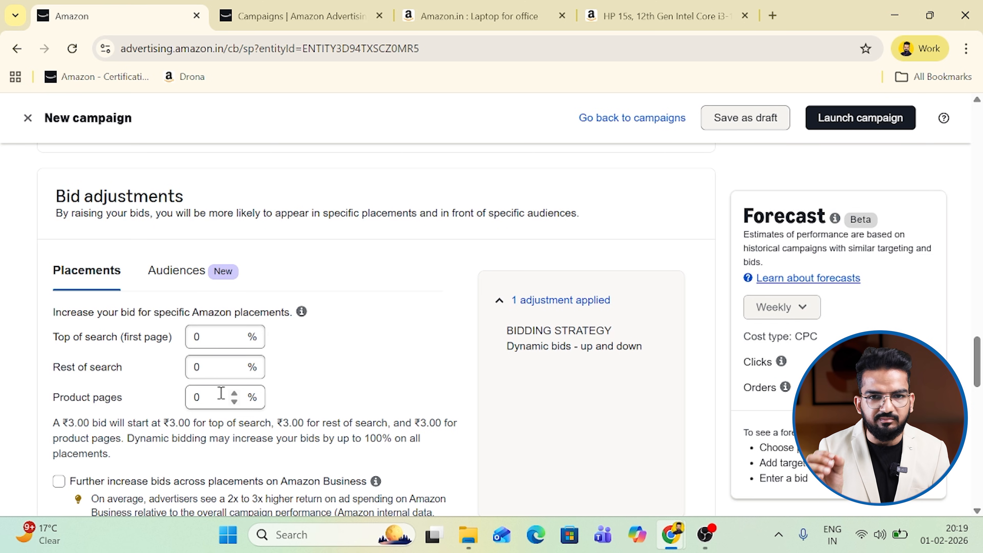
# - Set the Top of search (first page) placement bid adjustment to 10%
pyautogui.click(210, 334)
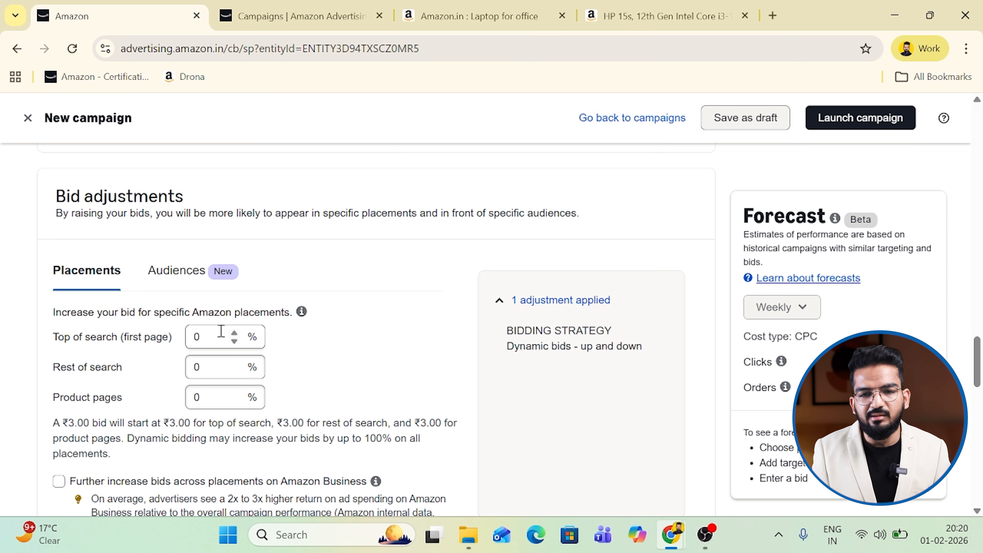
pyautogui.click(216, 342)
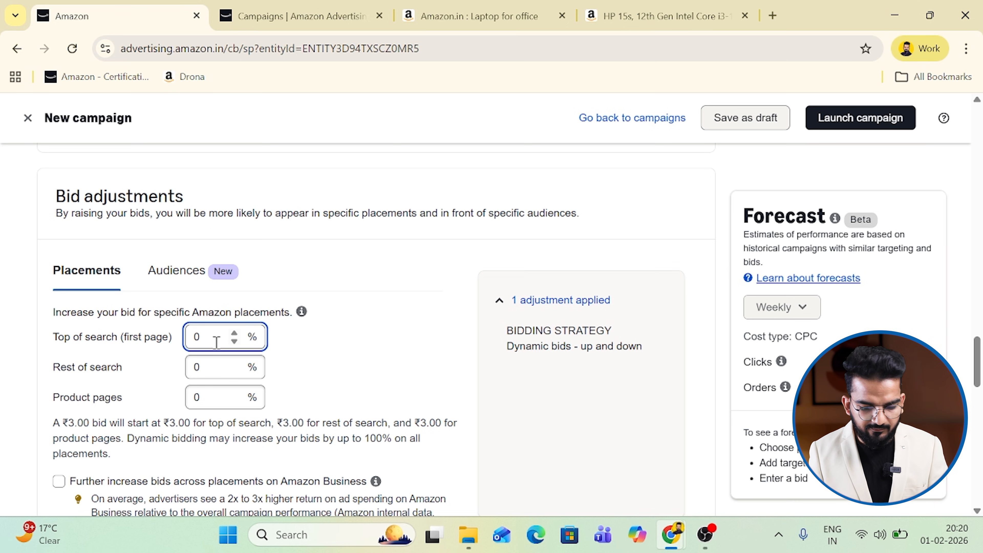
pyautogui.write('10')
pyautogui.click(378, 349)
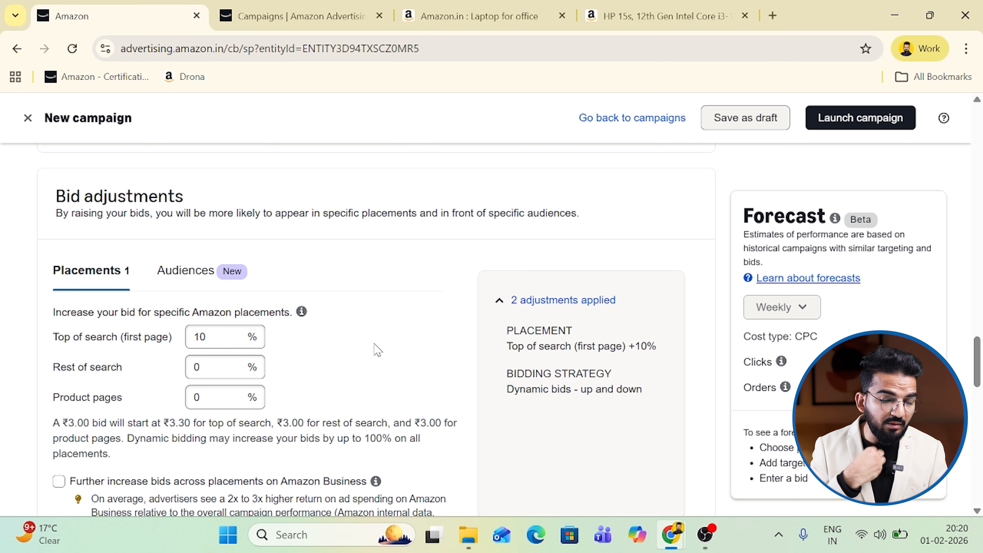
# - Raise the Top of search (first page) bid adjustment to 50% and check it in the summary of applied adjustments
pyautogui.moveTo(228, 335); pyautogui.dragTo(166, 336)
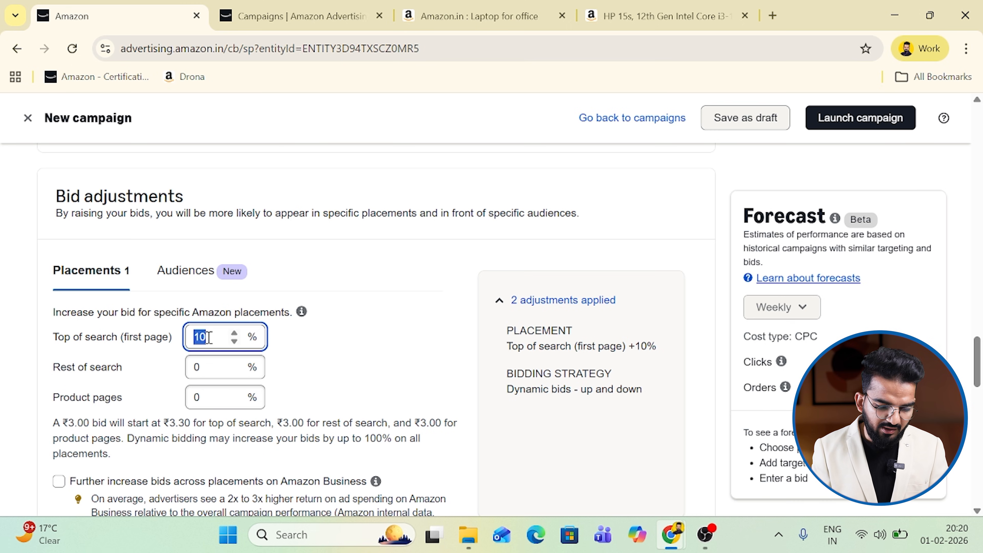
pyautogui.write('50')
pyautogui.click(378, 367)
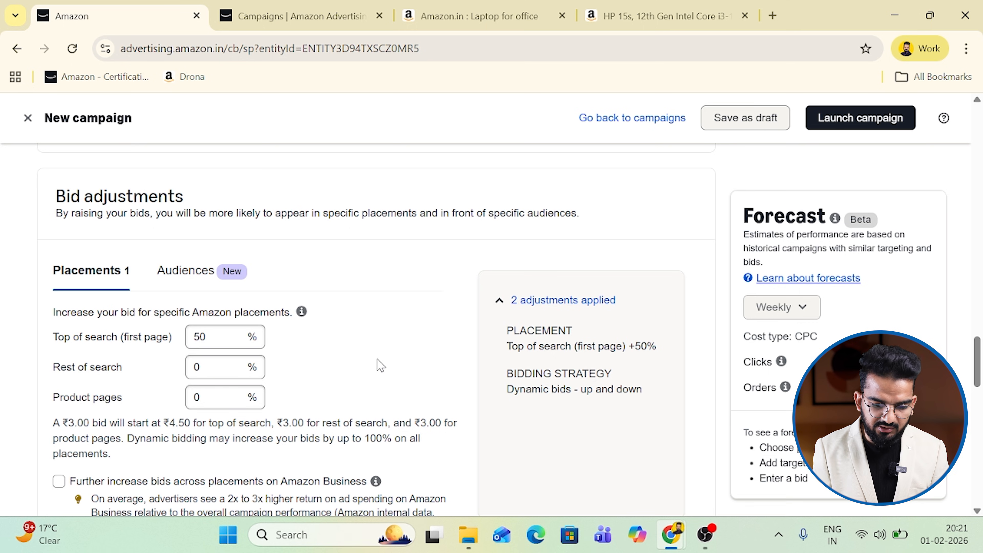
pyautogui.moveTo(514, 345); pyautogui.dragTo(631, 348)
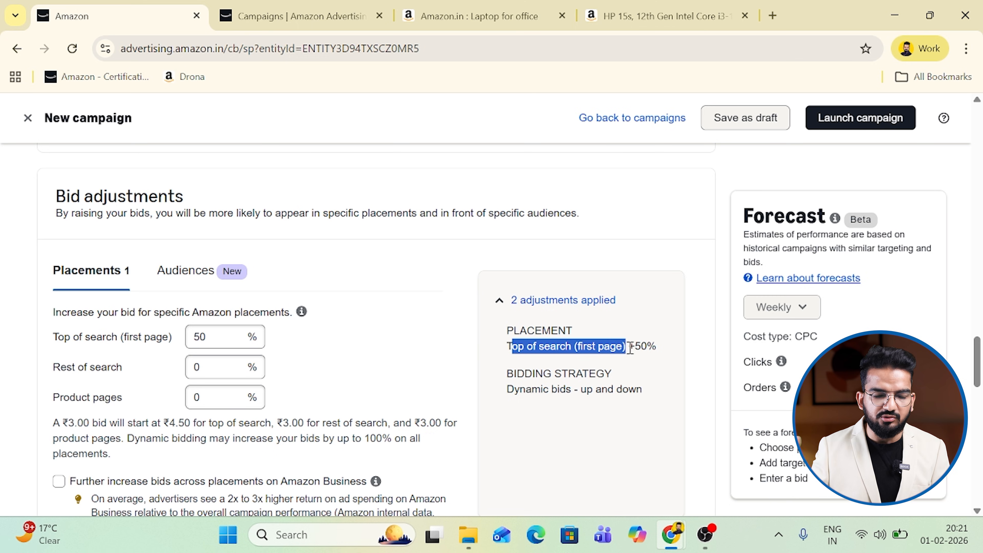
pyautogui.scroll(-4, 425, 349)
pyautogui.scroll(4, 233, 348)
# - Reset the Top of search (first page) bid adjustment to 0%
pyautogui.click(203, 354)
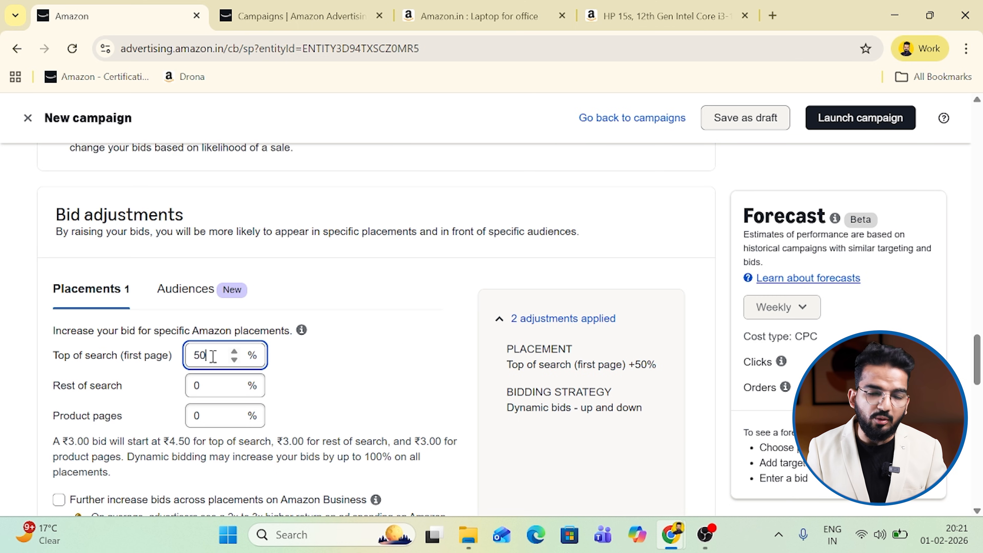
pyautogui.moveTo(219, 356); pyautogui.dragTo(186, 360)
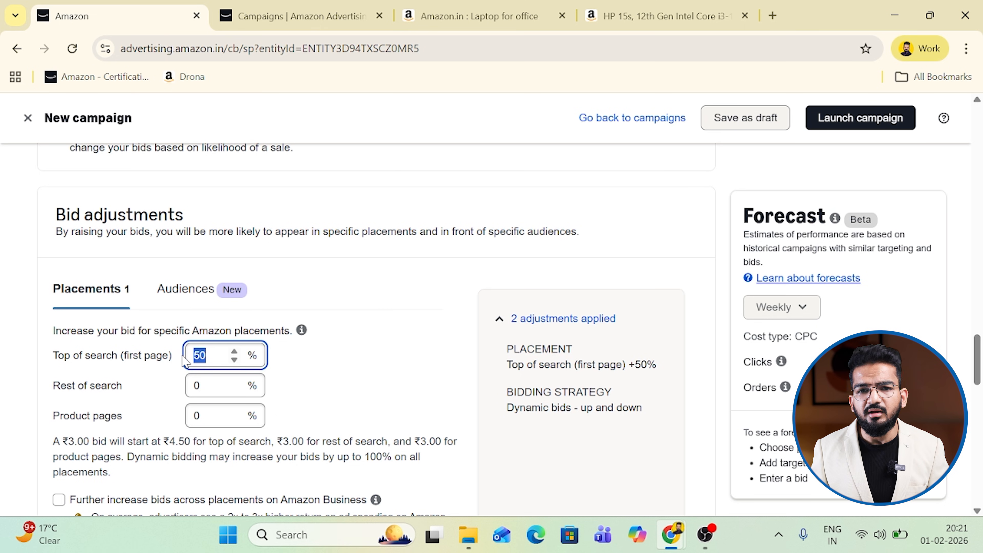
pyautogui.write('0')
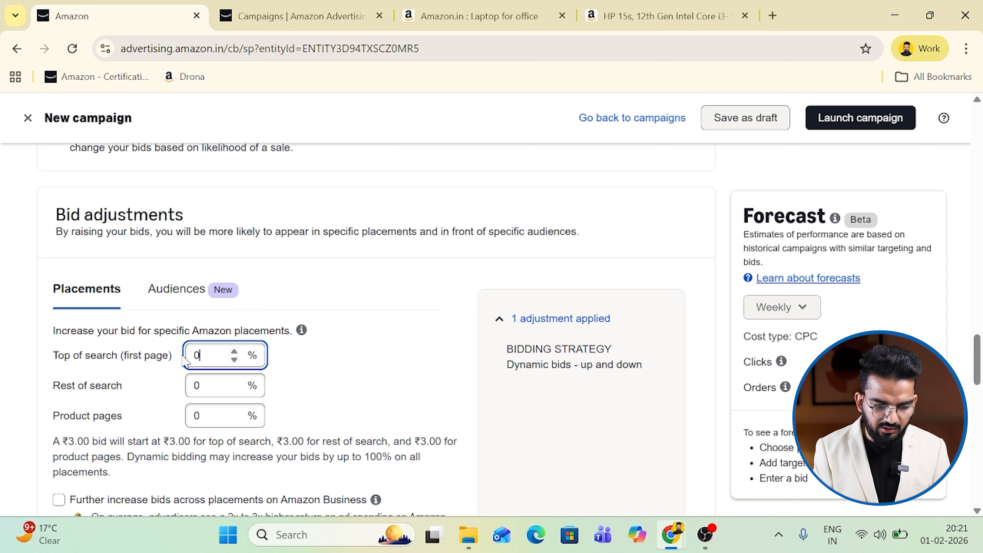
pyautogui.click(362, 335)
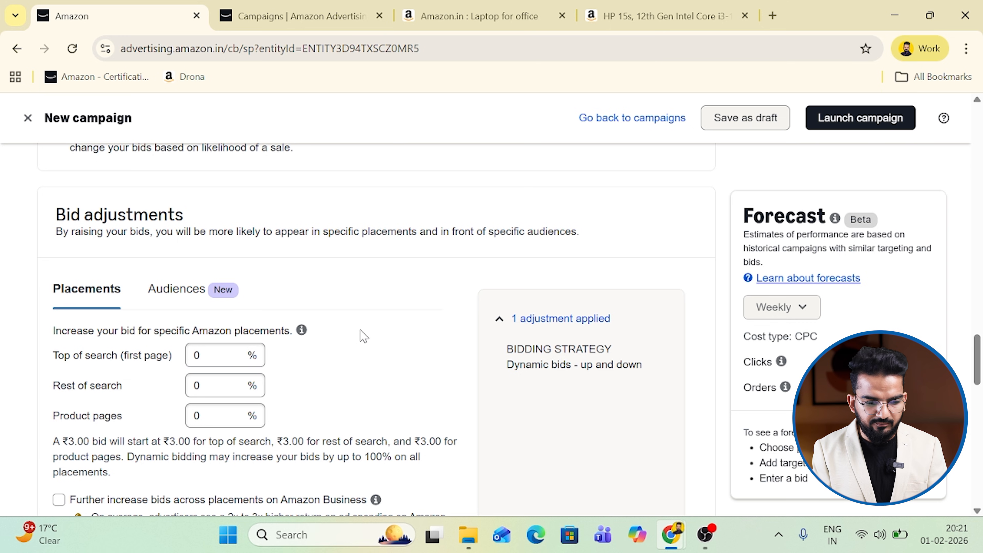
# - Try bids by targeting group under Automatic Targeting, return to the default bid, and review the campaign bidding strategies
pyautogui.scroll(8, 362, 334)
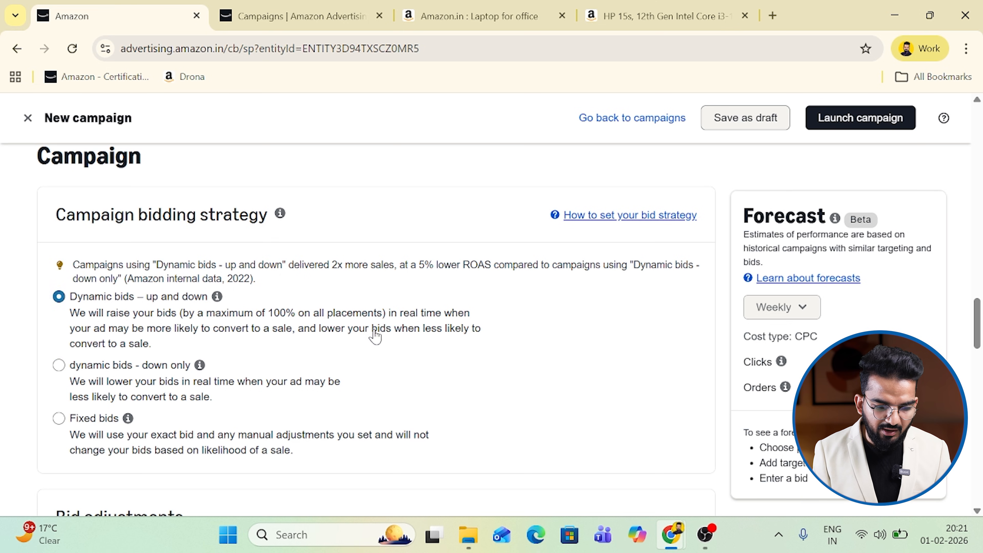
pyautogui.scroll(10, 497, 289)
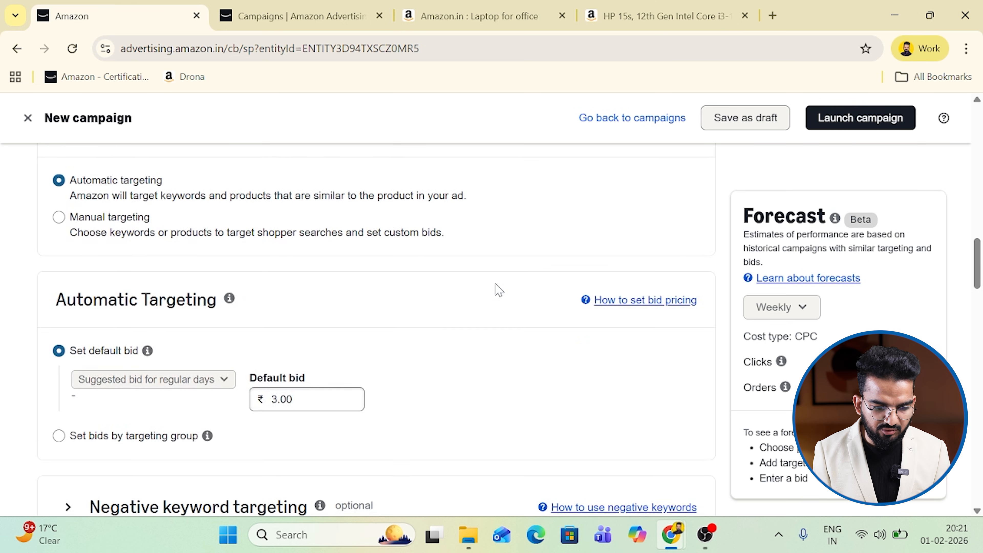
pyautogui.scroll(-2, 497, 288)
pyautogui.click(59, 353)
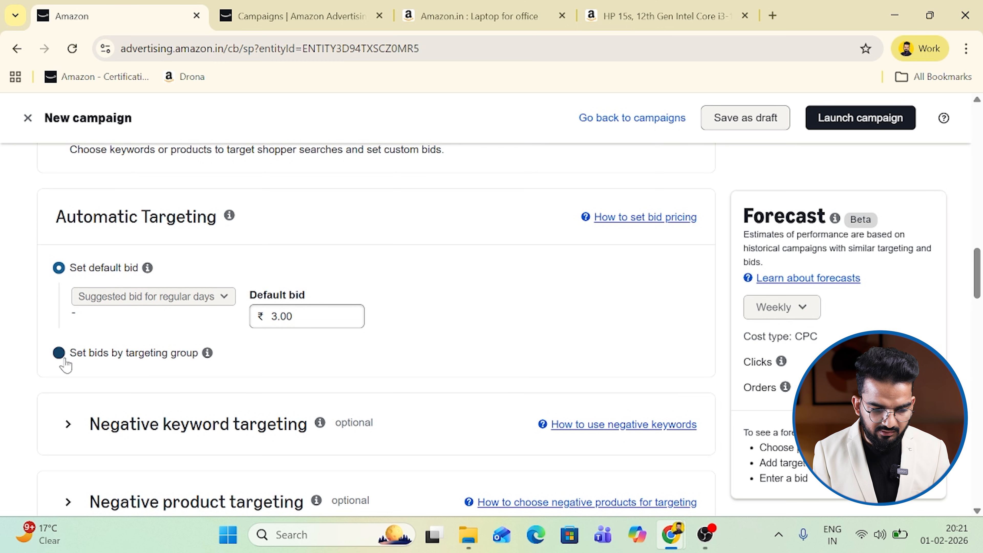
pyautogui.click(59, 268)
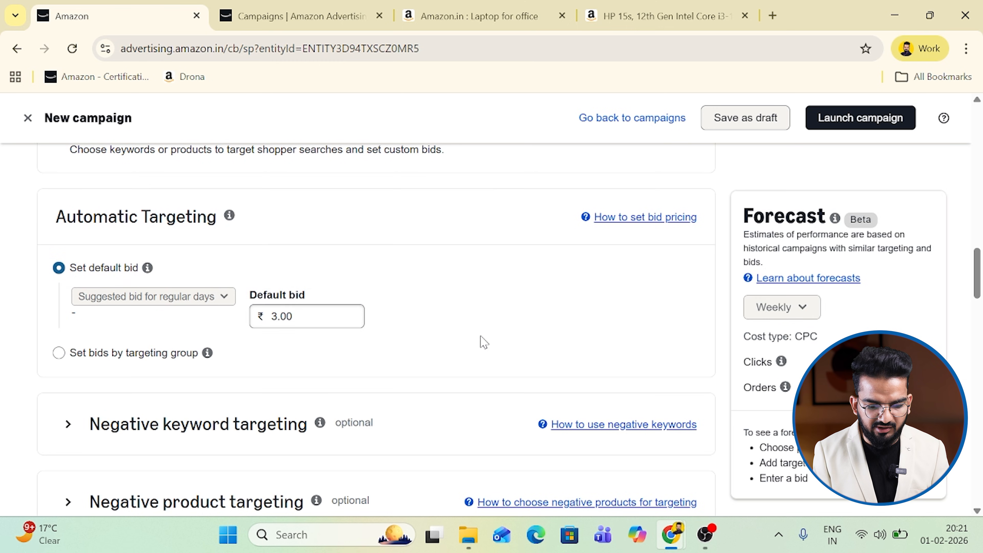
pyautogui.scroll(-12, 484, 342)
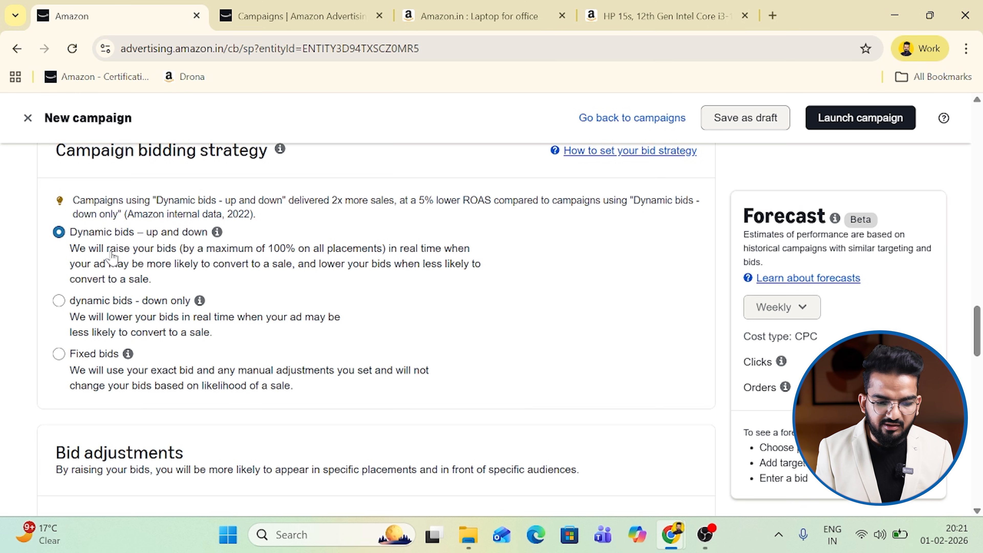
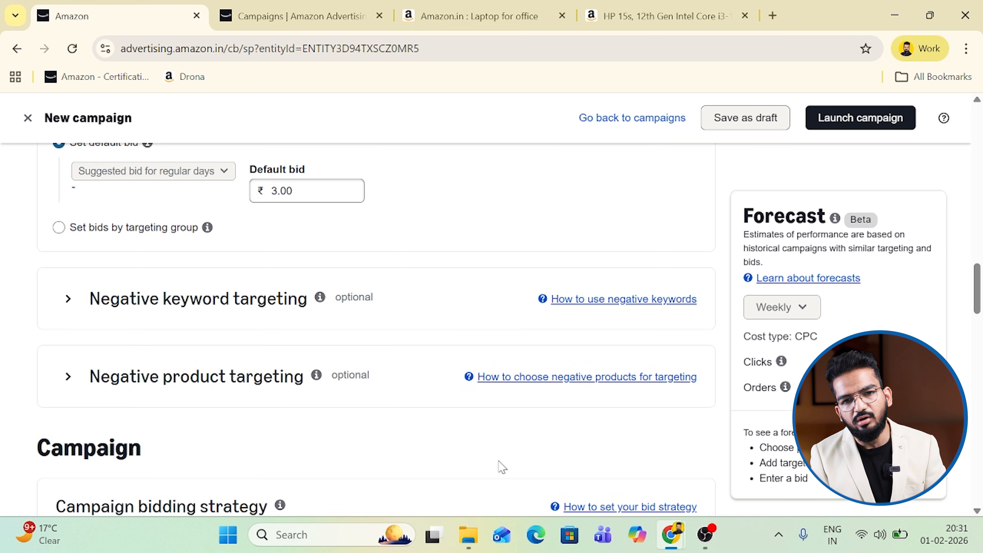
# - Switch Automatic Targeting to bids set by targeting group and review the Close match, Loose match, Substitutes and Complements groups
pyautogui.click(617, 242)
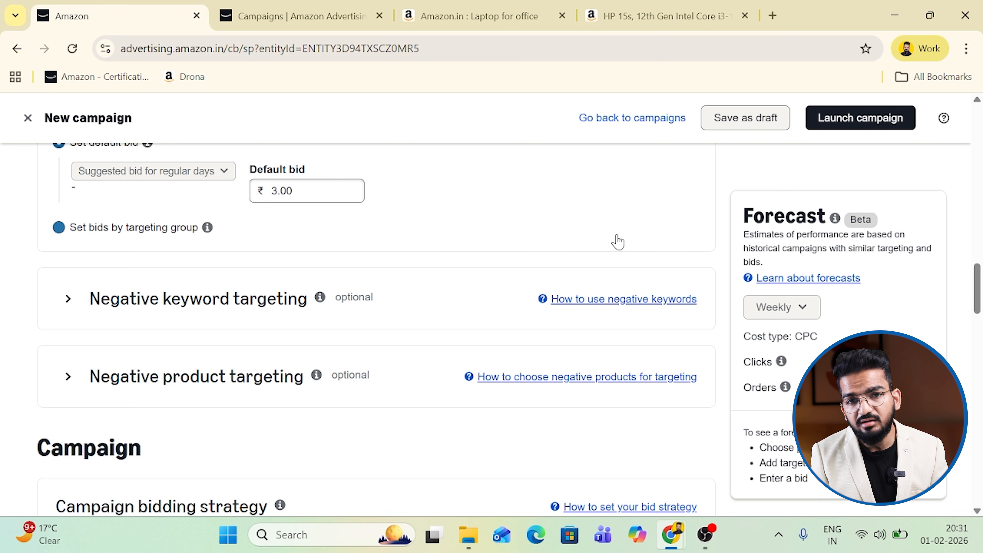
pyautogui.scroll(4, 618, 242)
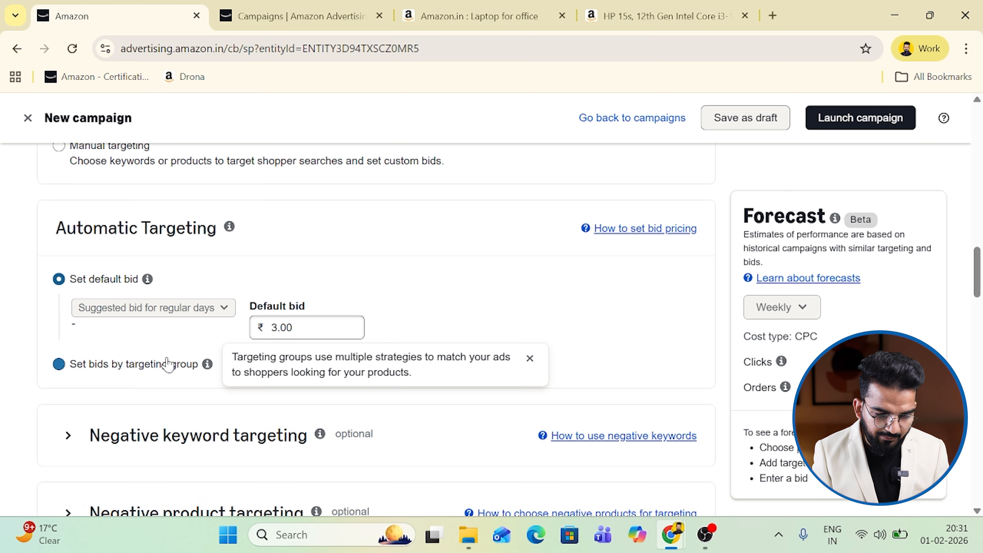
pyautogui.scroll(1, 248, 341)
pyautogui.click(132, 393)
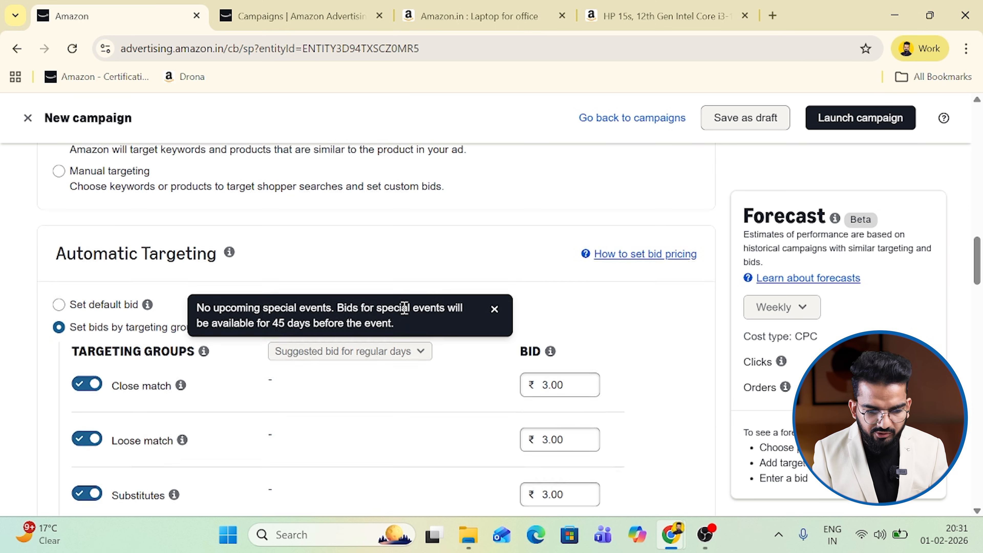
pyautogui.scroll(3, 402, 309)
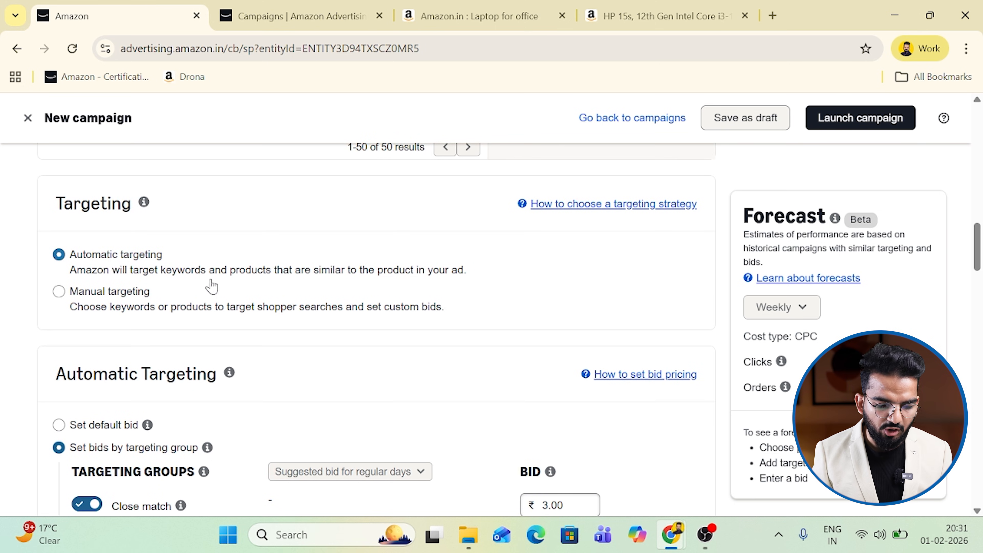
pyautogui.scroll(-2, 351, 410)
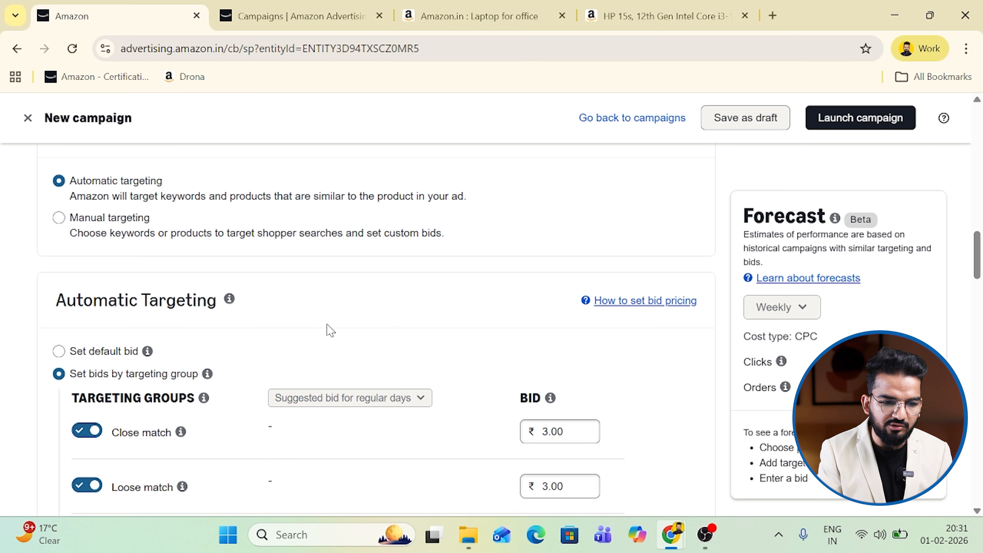
pyautogui.scroll(-3, 461, 310)
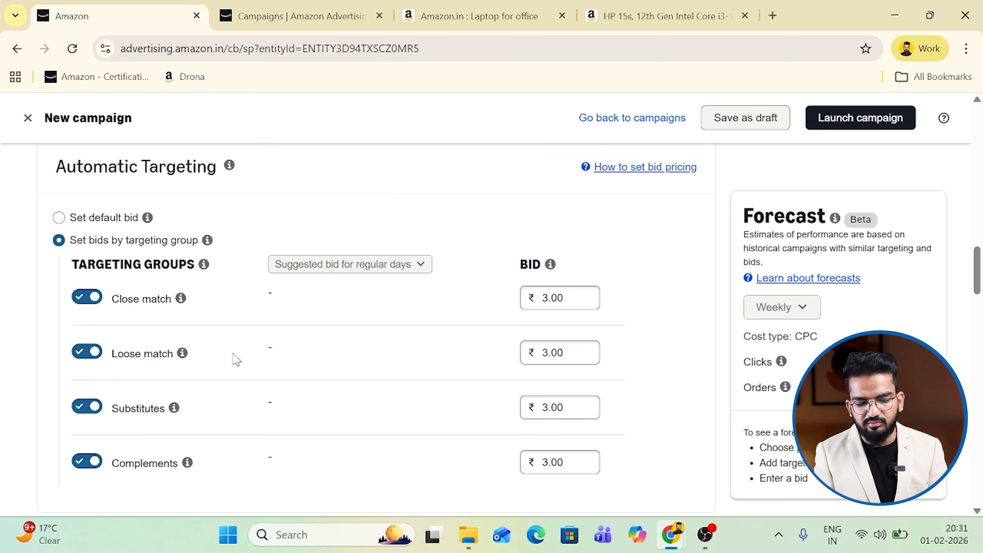
pyautogui.moveTo(174, 408)
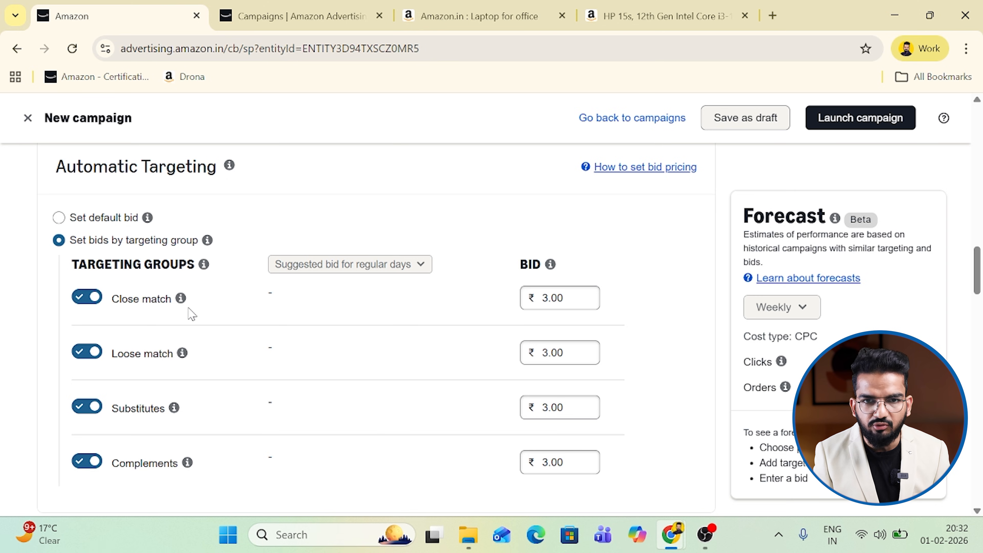
# - Set the bid for the Close match targeting group to ₹6.00
pyautogui.click(583, 300)
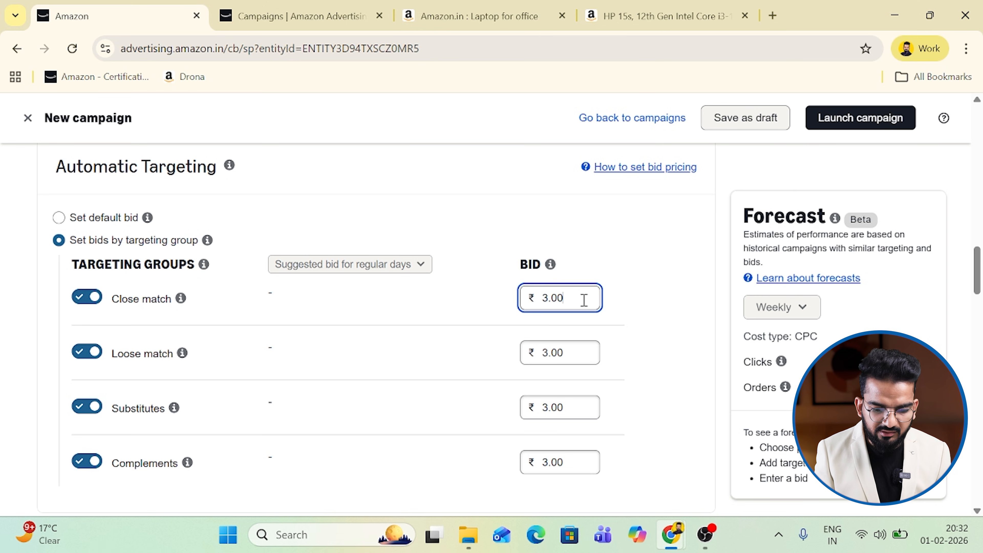
pyautogui.click(586, 357)
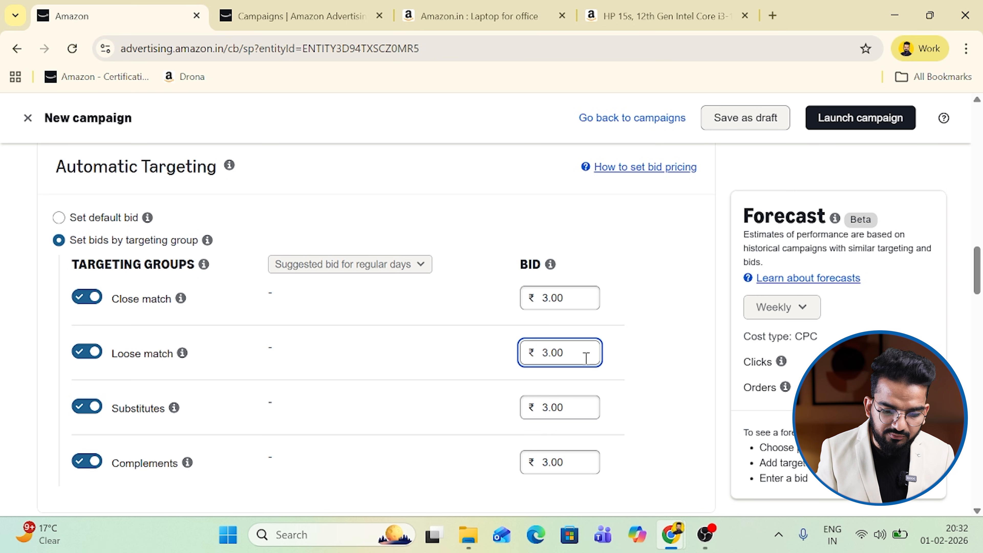
pyautogui.doubleClick(575, 304)
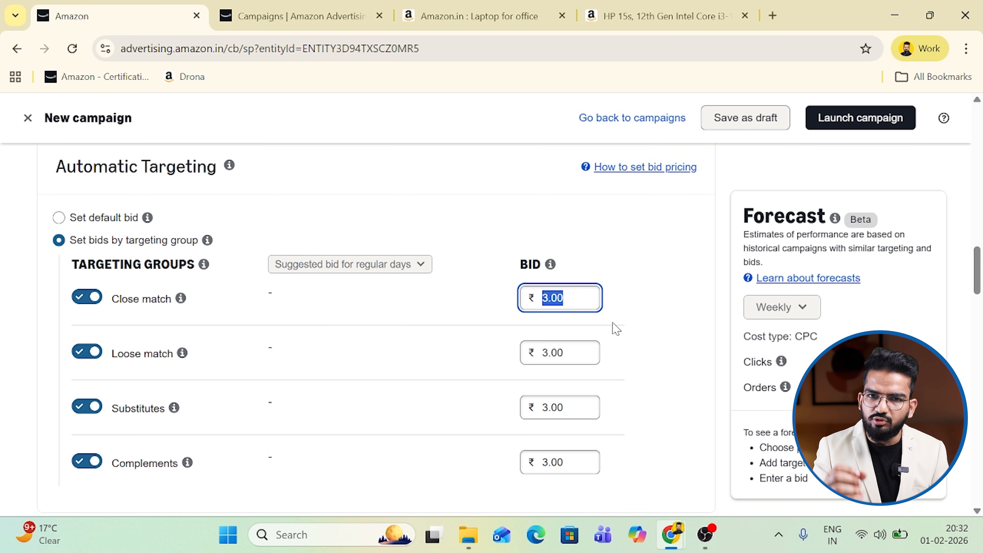
pyautogui.write('6')
# - Set the bid for the Loose match targeting group to ₹5.00
pyautogui.click(575, 351)
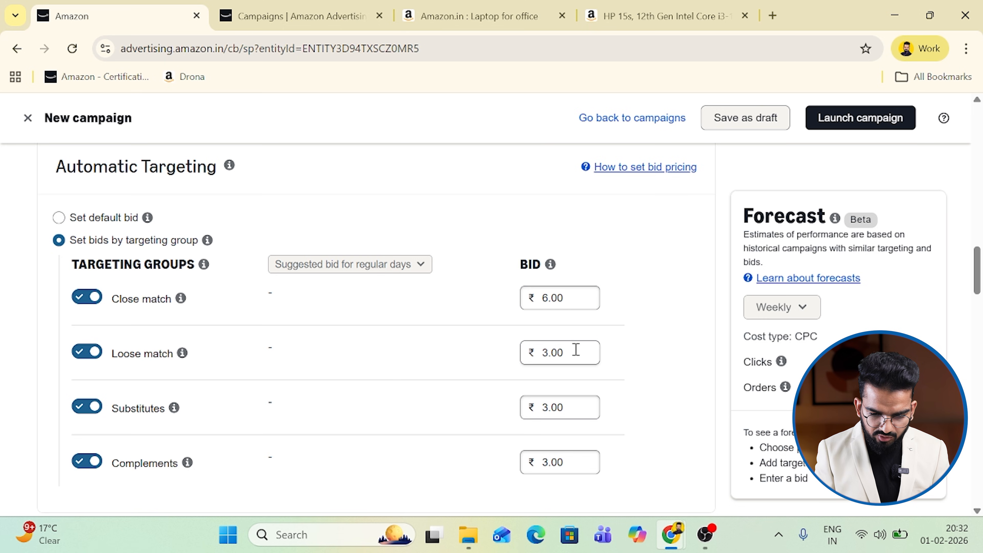
pyautogui.press('BackSpace')
pyautogui.press('BackSpace')
pyautogui.press('BackSpace')
pyautogui.press('BackSpace')
pyautogui.write('5')
pyautogui.click(585, 409)
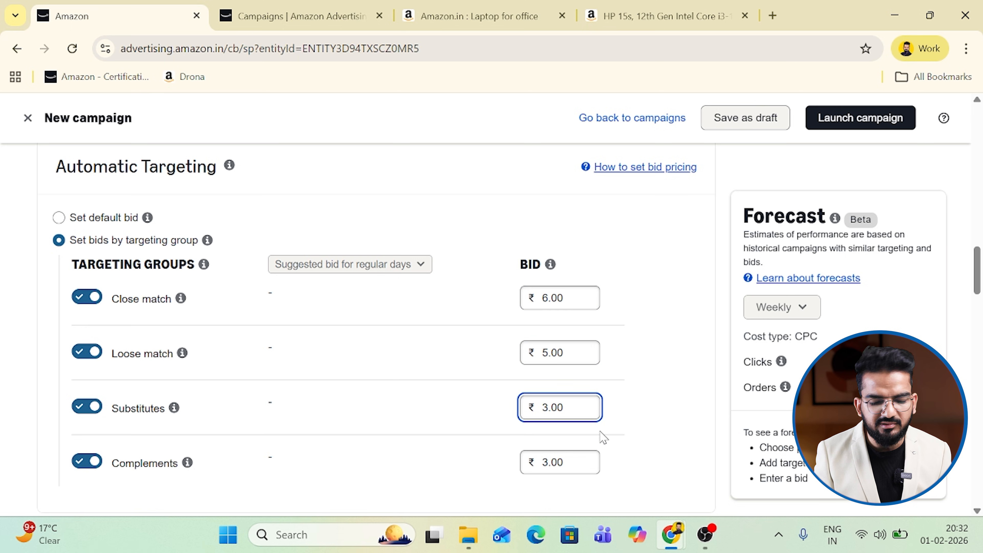
pyautogui.click(642, 408)
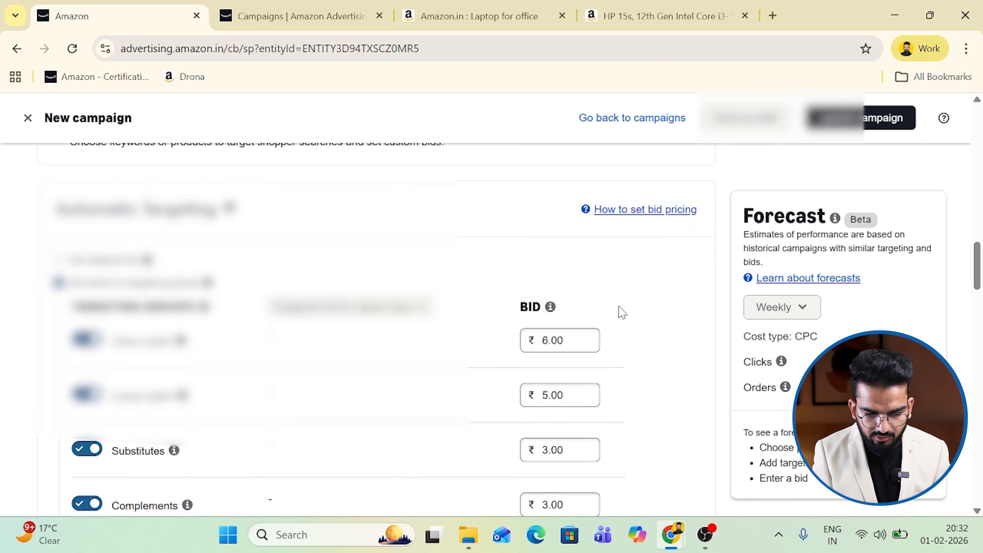
# - Browse the suggested products in the campaign's product selection list
pyautogui.scroll(10, 501, 345)
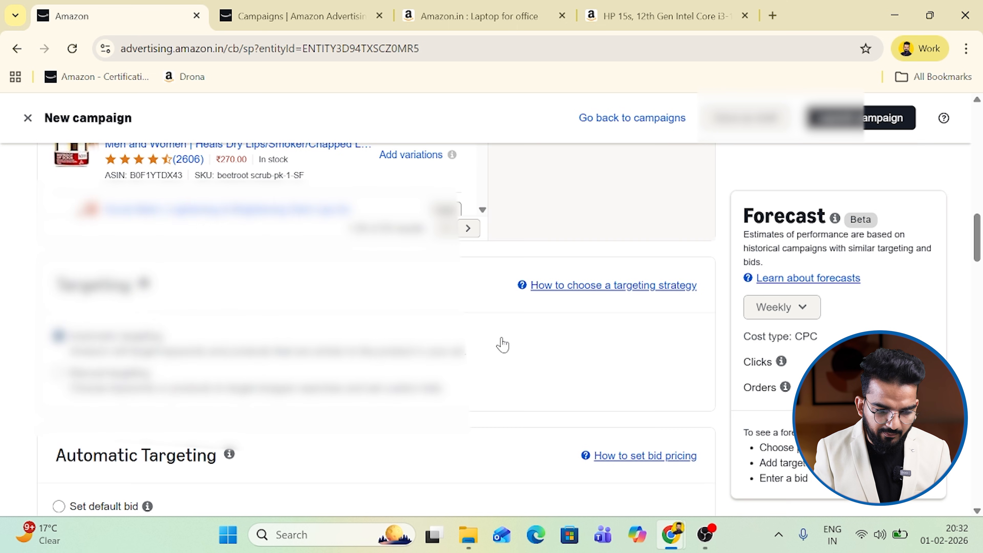
pyautogui.scroll(3, 551, 266)
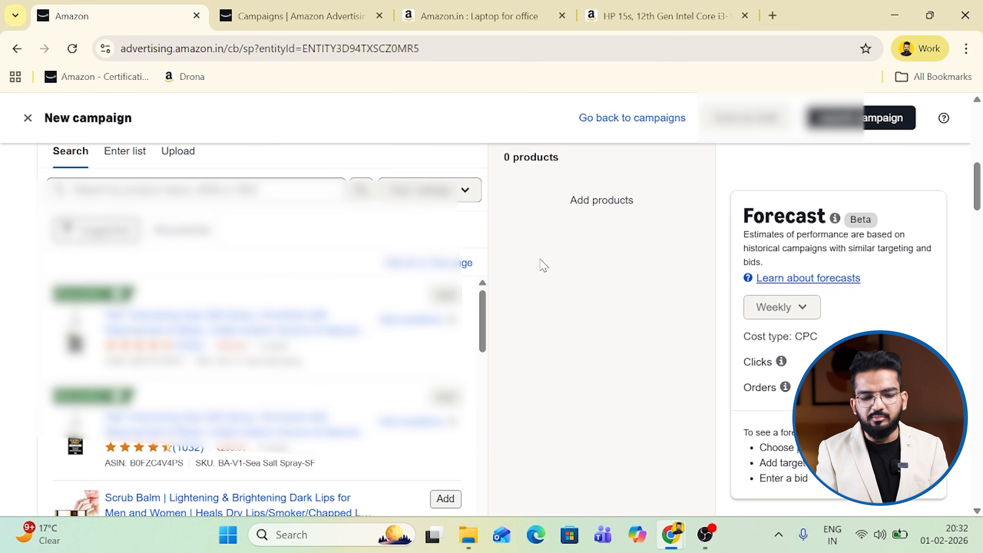
pyautogui.scroll(-20, 416, 351)
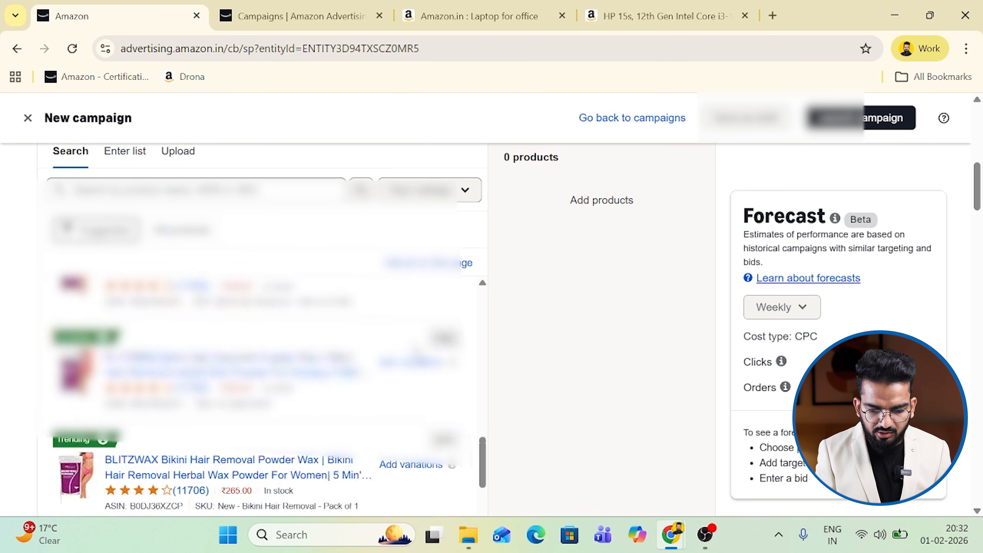
# - Copy the ASIN B0FZC4V4PS into the product search and add the first Hair Volumizing Sea Salt Spray to the campaign
pyautogui.scroll(-10, 319, 280)
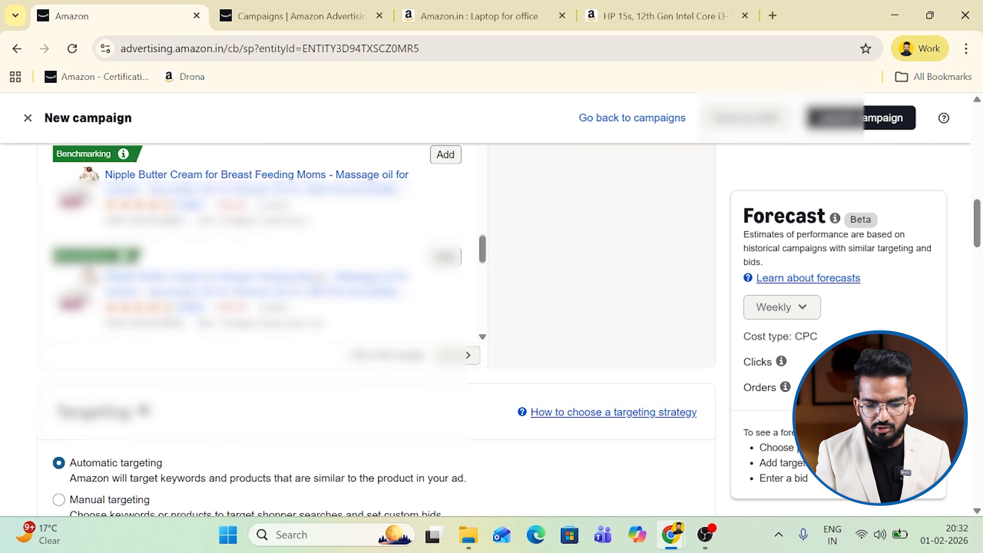
pyautogui.scroll(20, 319, 280)
pyautogui.scroll(10, 658, 208)
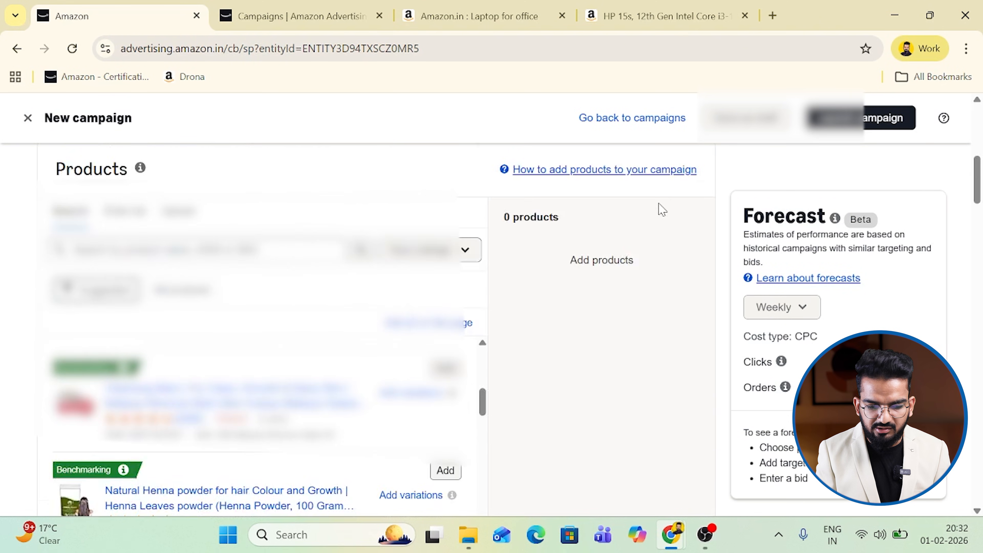
pyautogui.scroll(-1, 472, 369)
pyautogui.scroll(-4, 479, 414)
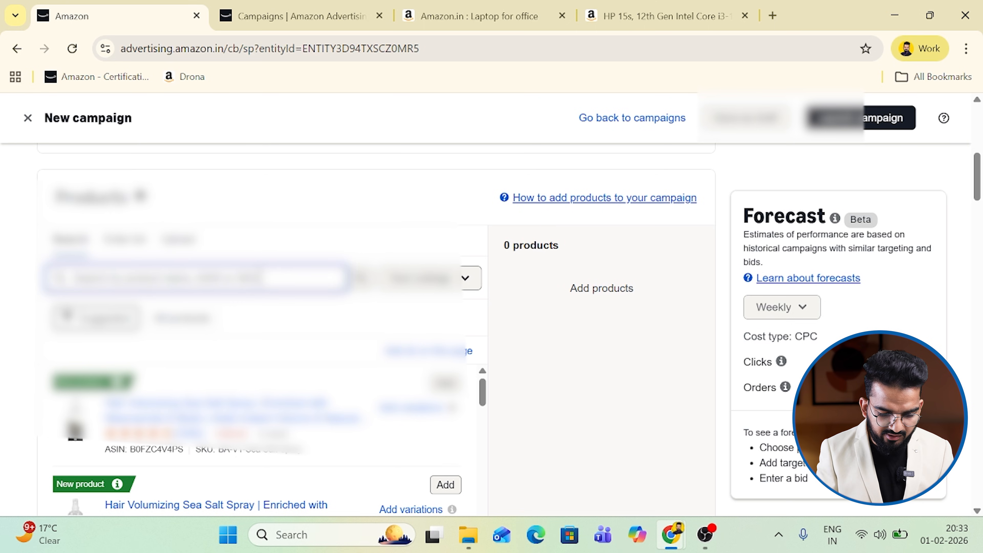
pyautogui.doubleClick(151, 449)
pyautogui.hotkey('ctrl', 'c')
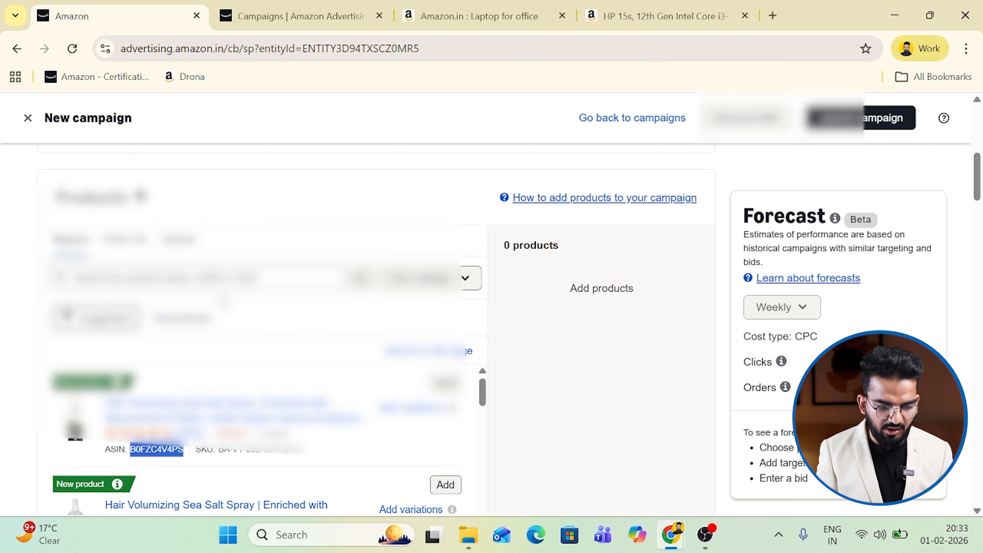
pyautogui.click(212, 279)
pyautogui.hotkey('ctrl', 'v')
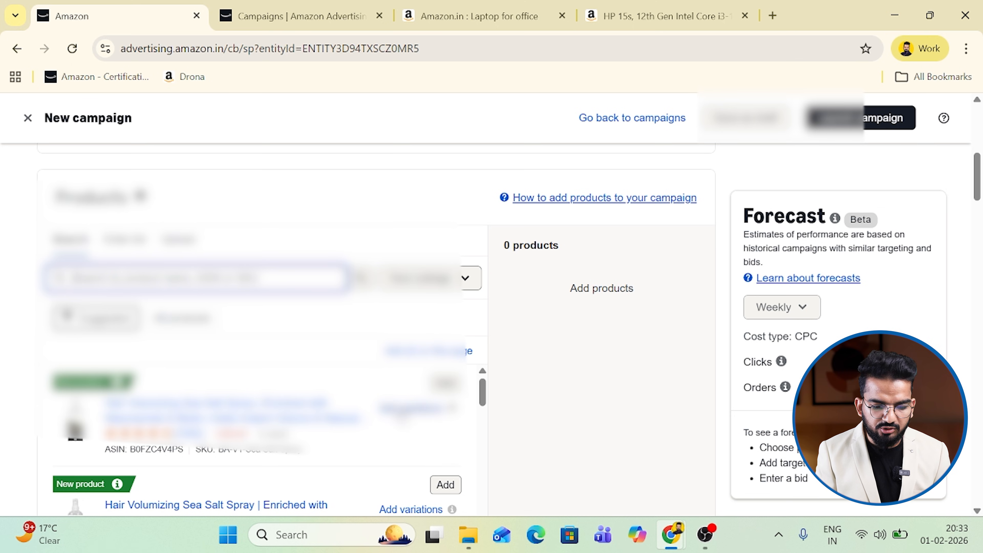
pyautogui.click(443, 384)
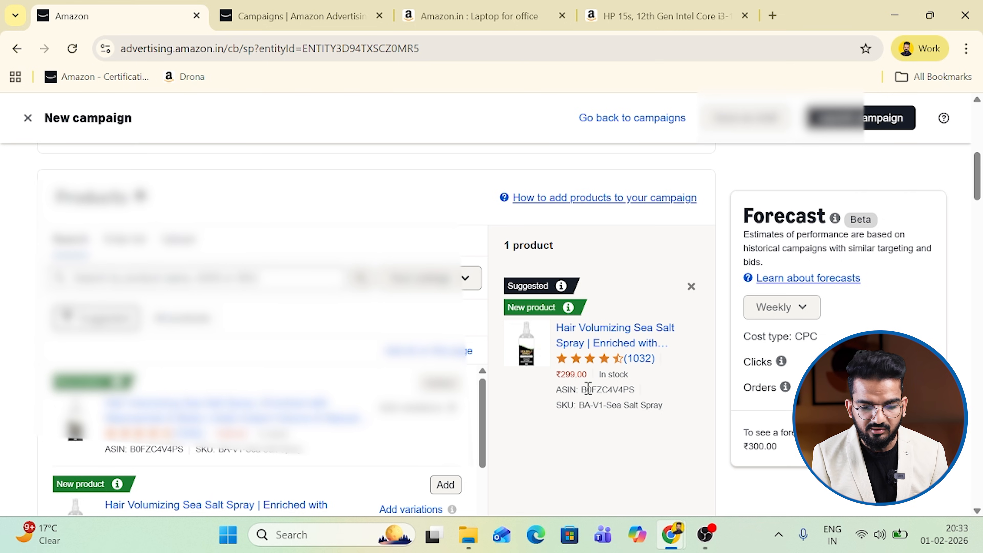
# - Review the targeting group bids, campaign bidding strategy, campaign name, portfolio, dates and daily budget
pyautogui.scroll(-10, 584, 395)
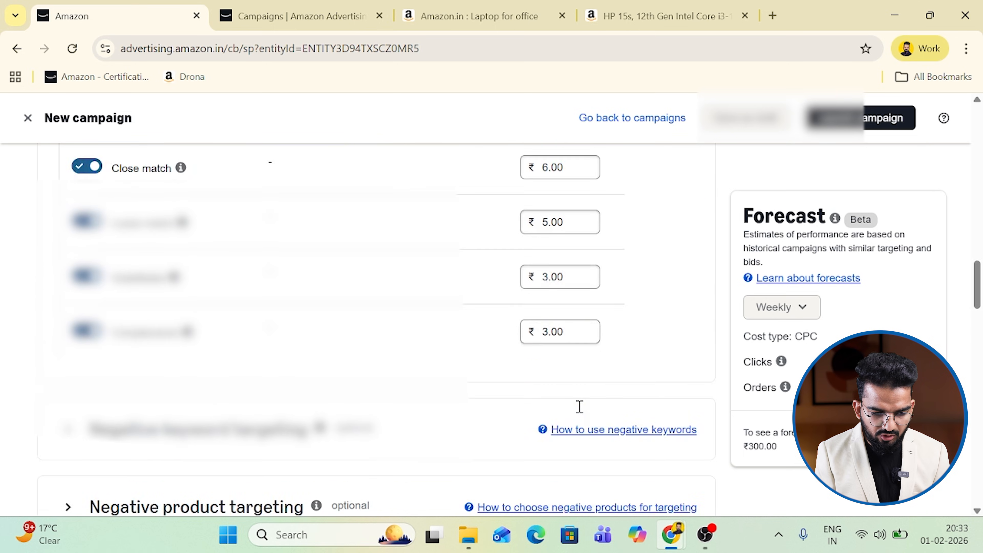
pyautogui.scroll(1, 579, 407)
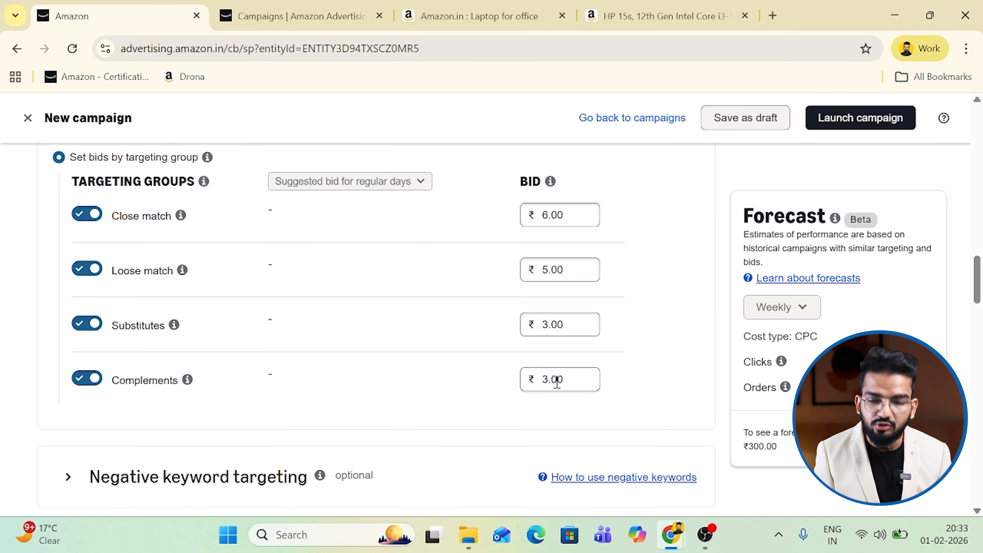
pyautogui.scroll(-5, 581, 397)
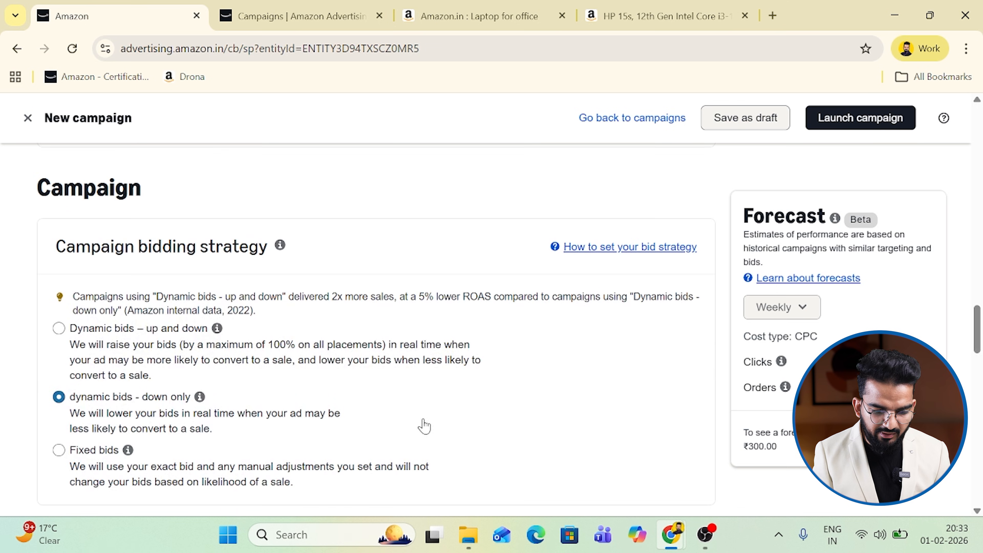
pyautogui.scroll(-10, 252, 417)
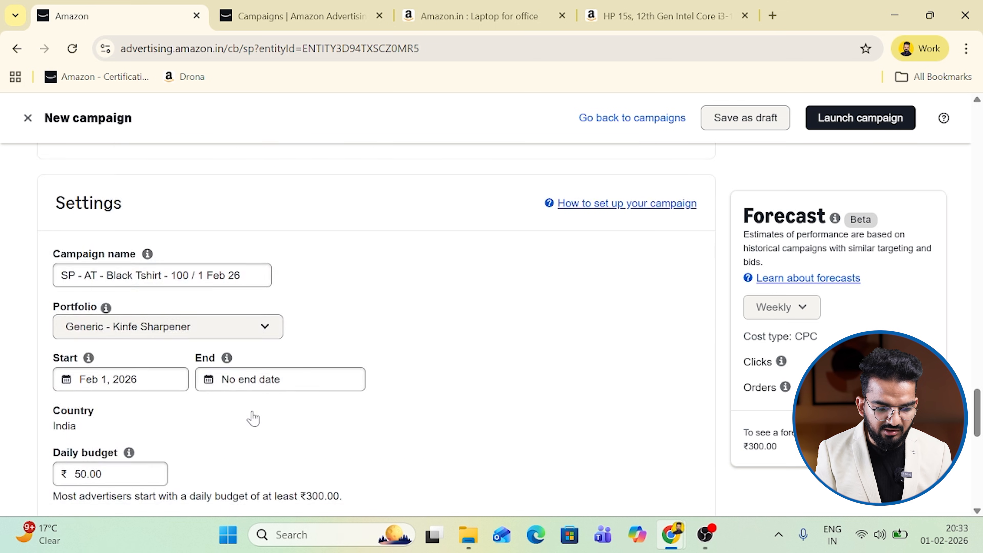
pyautogui.scroll(-2, 180, 429)
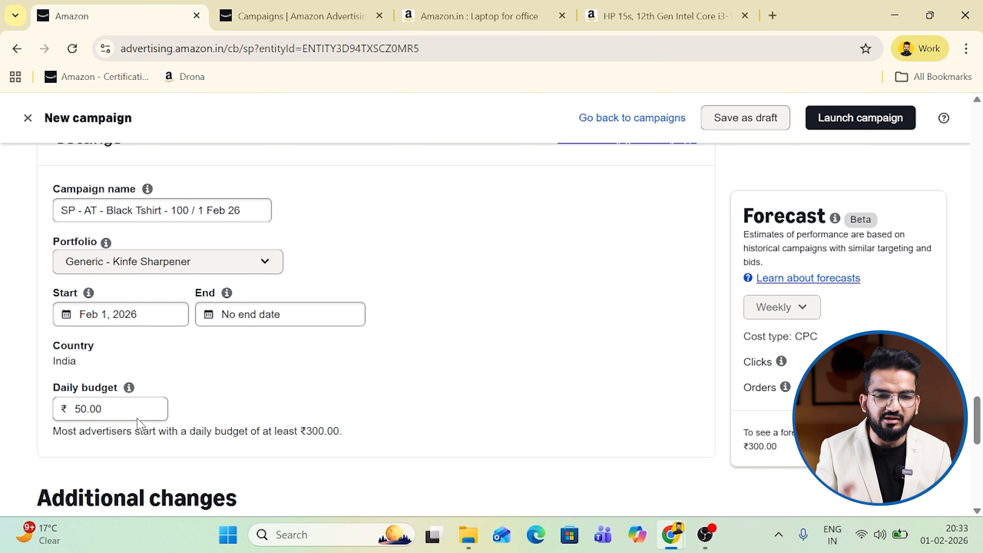
pyautogui.scroll(20, 138, 424)
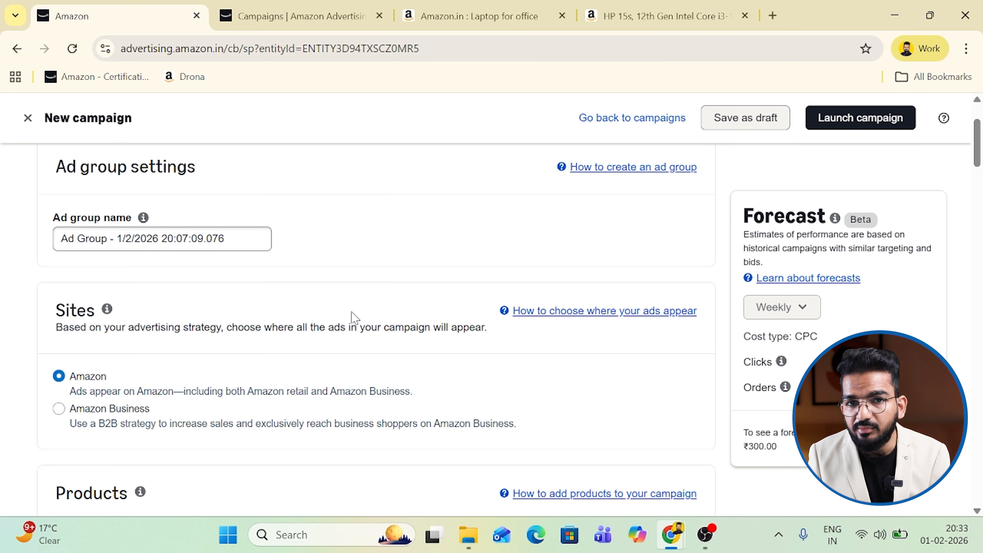
# - Choose Amazon Business as the site where the ads appear
pyautogui.click(128, 413)
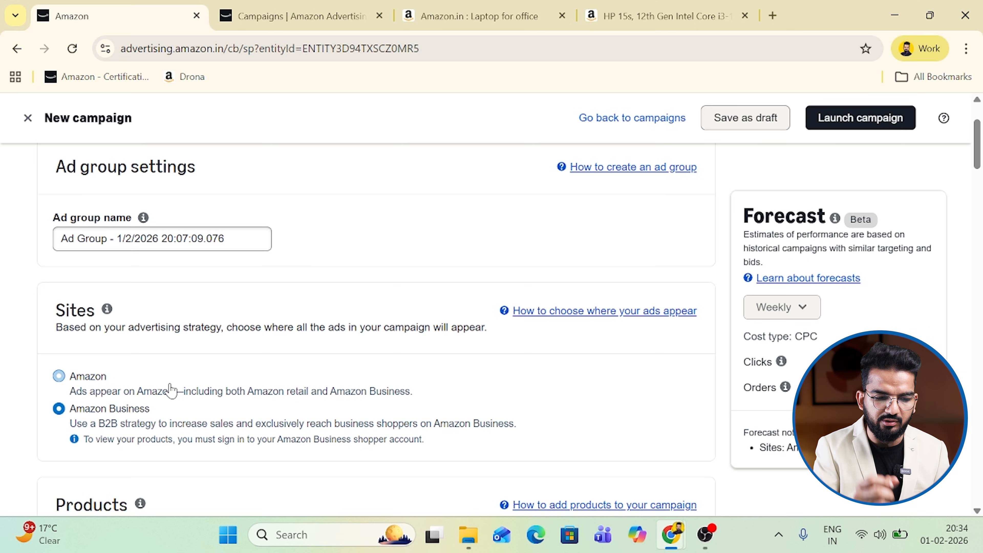
# - Copy the campaign name into the ad group name so it reads SP - AT - Black Tshirt - 100 / 1 Feb 26
pyautogui.click(232, 242)
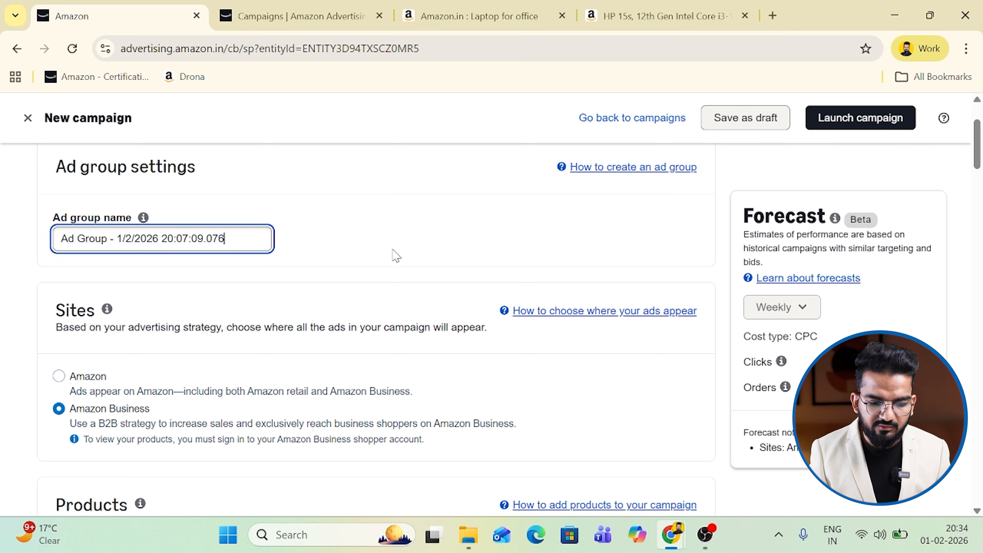
pyautogui.scroll(-20, 396, 255)
pyautogui.scroll(15, 395, 257)
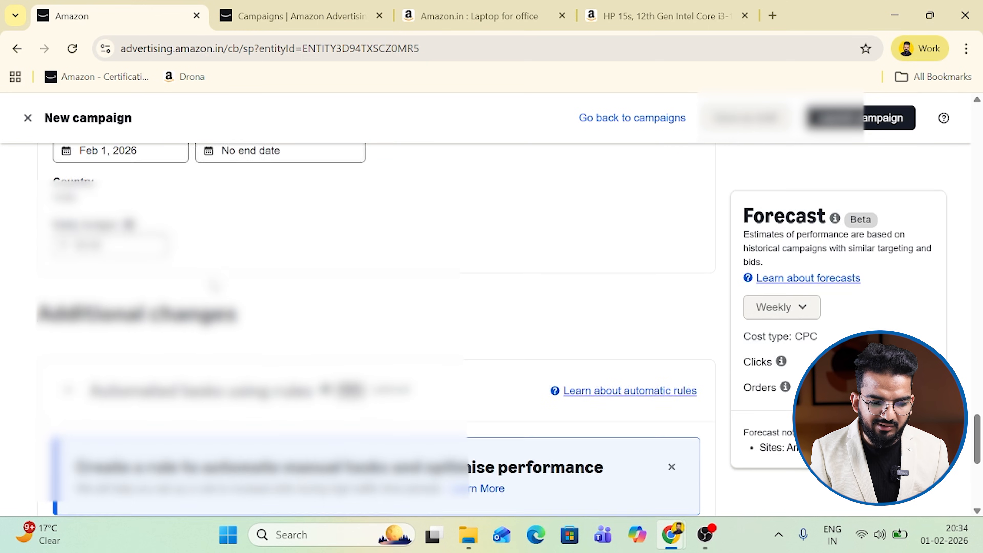
pyautogui.hotkey('ctrl', 'a')
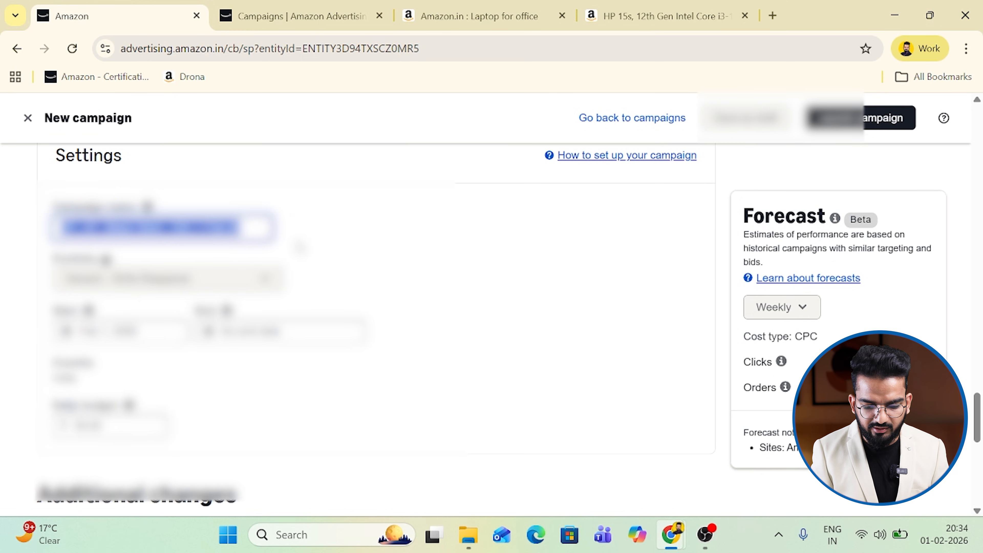
pyautogui.click(420, 245)
pyautogui.scroll(20, 421, 245)
pyautogui.click(257, 346)
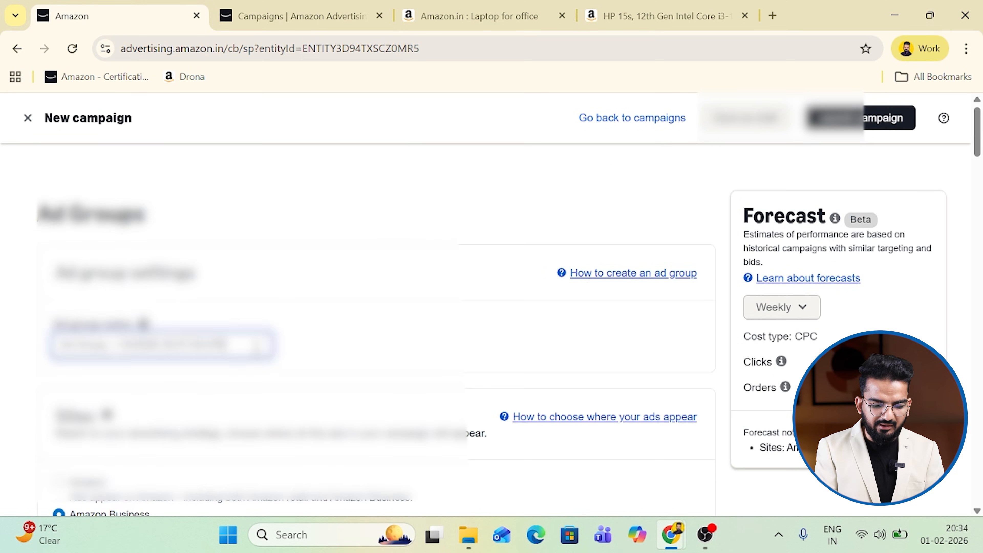
pyautogui.hotkey('ctrl', 'a')
pyautogui.hotkey('ctrl', 'v')
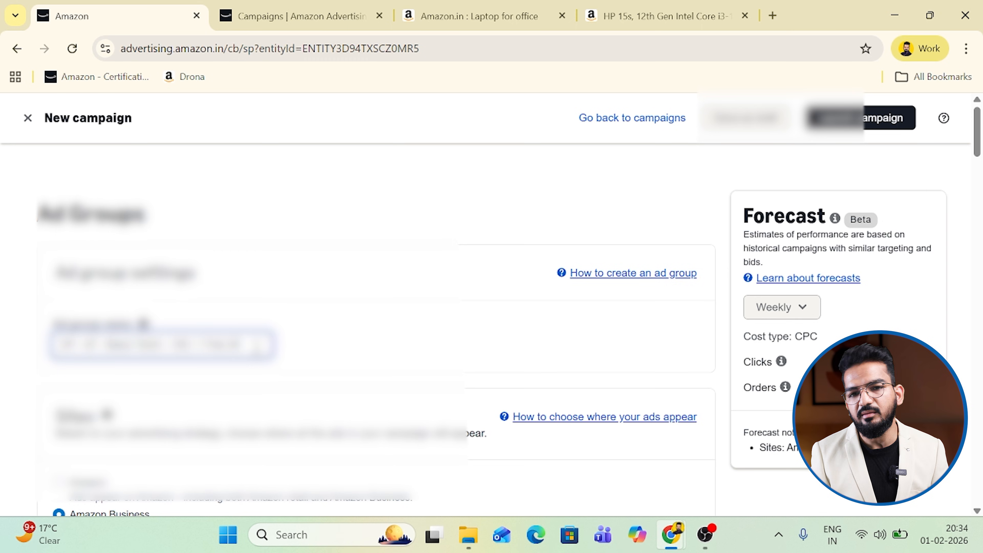
# - Set the site to Amazon and add the Scrub Balm (beetroot scrub-pk-1) and the second Sea Salt Spray (SKU BA-V1-Sea Salt Spray-SF) to the products
pyautogui.scroll(-10, 491, 317)
pyautogui.scroll(8, 491, 317)
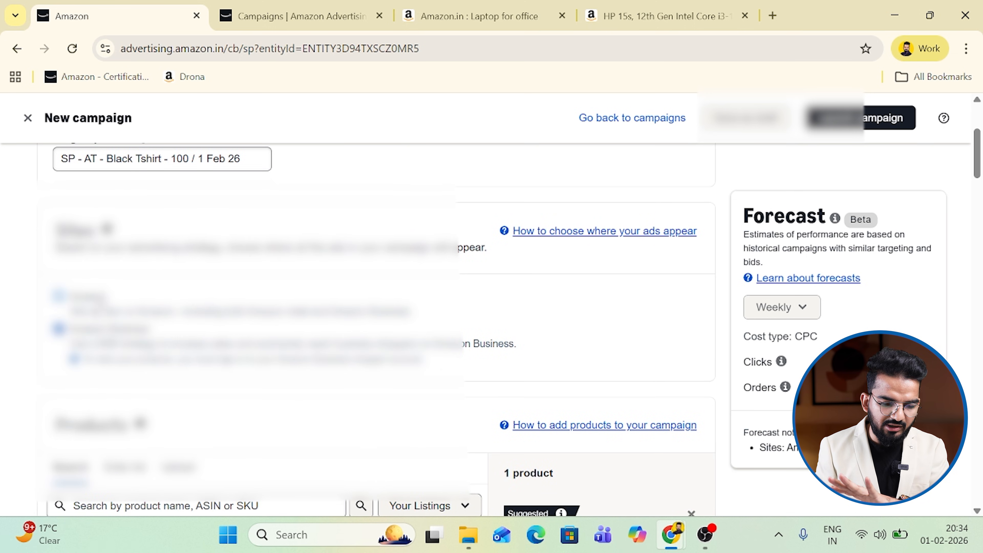
pyautogui.scroll(-8, 569, 350)
pyautogui.scroll(-3, 572, 353)
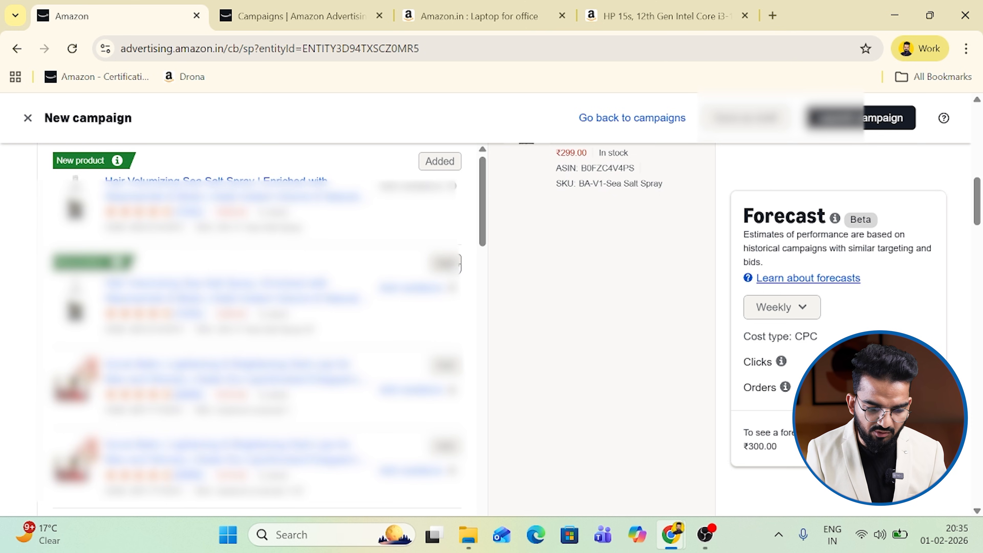
pyautogui.click(443, 365)
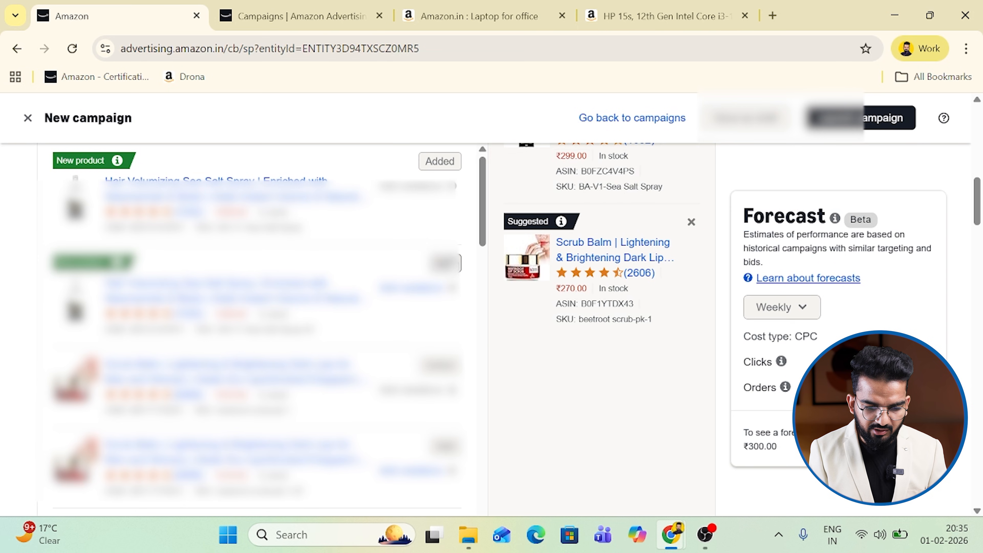
pyautogui.click(449, 265)
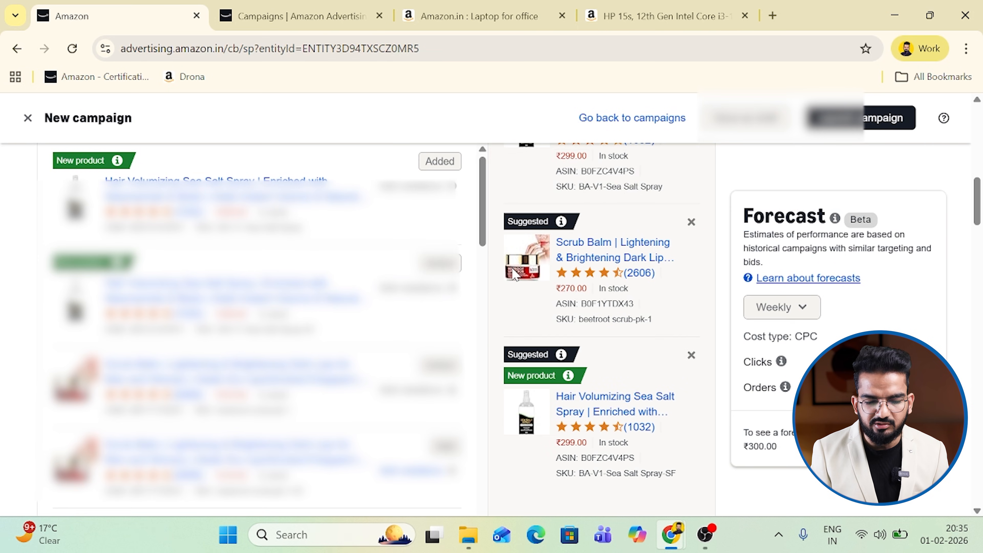
pyautogui.scroll(5, 515, 275)
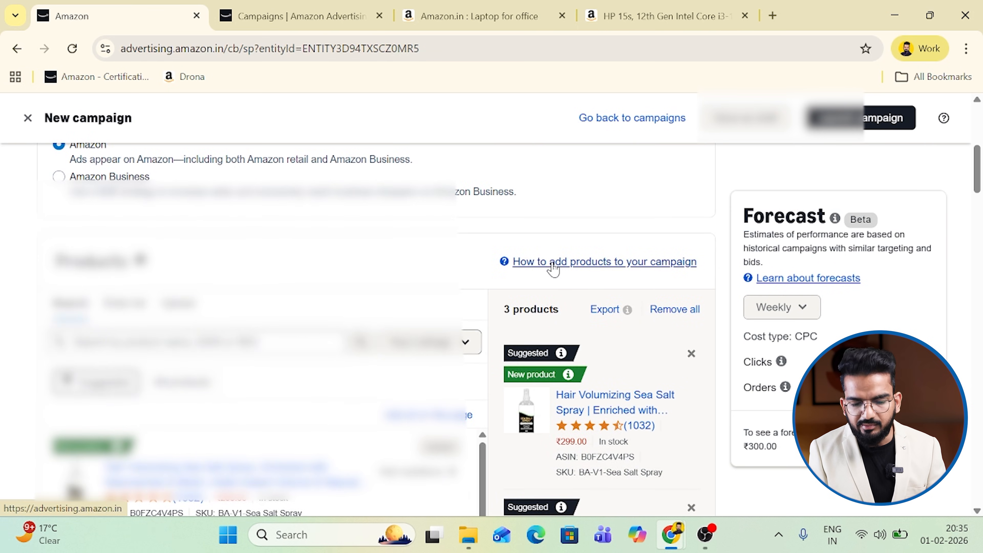
# - Set the campaign's end date to Aug 7, 2026
pyautogui.scroll(-10, 554, 267)
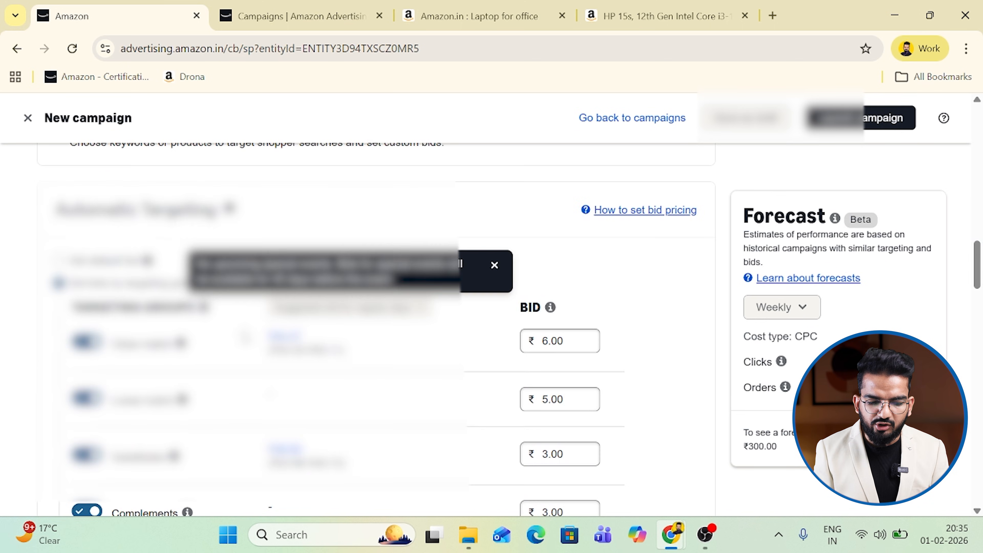
pyautogui.scroll(-10, 611, 355)
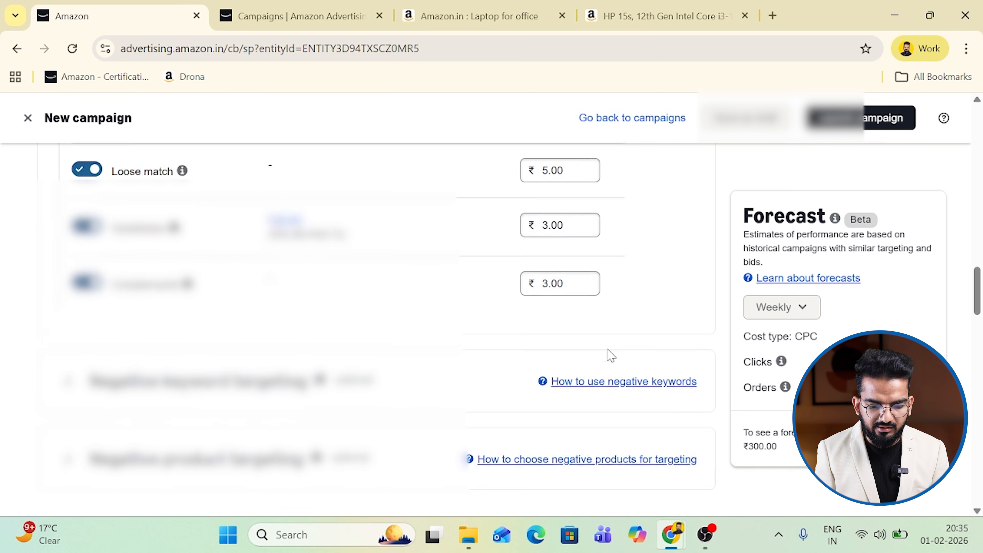
pyautogui.scroll(-6, 387, 309)
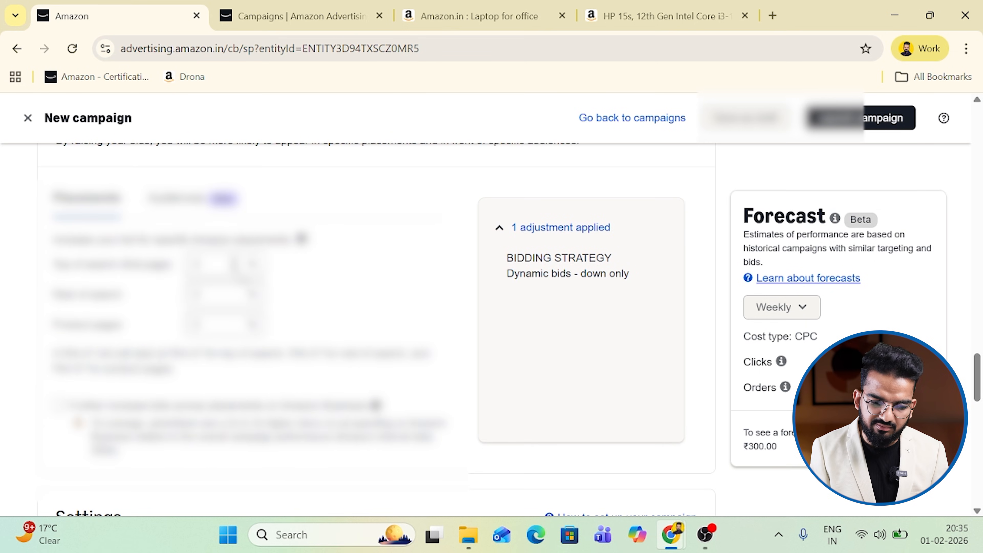
pyautogui.scroll(-8, 271, 228)
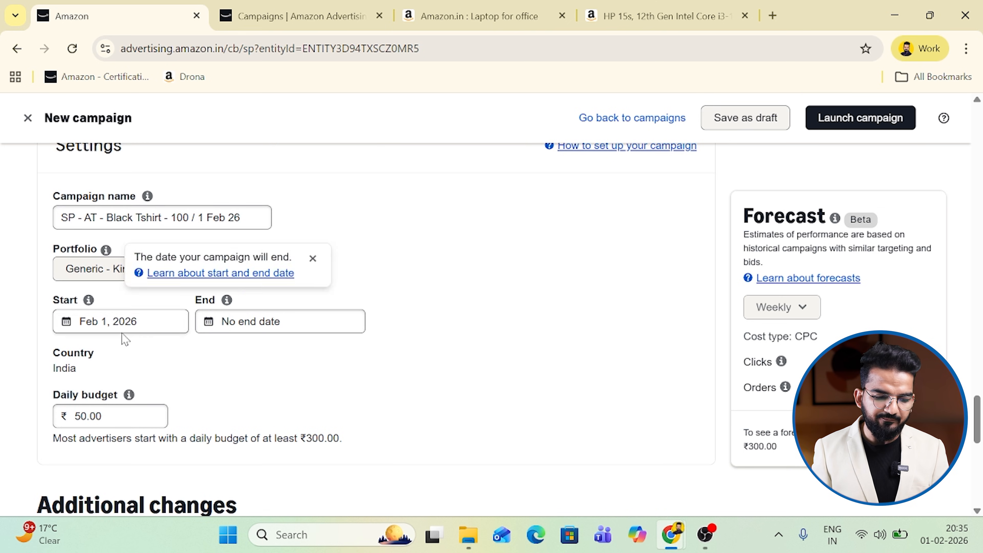
pyautogui.click(255, 323)
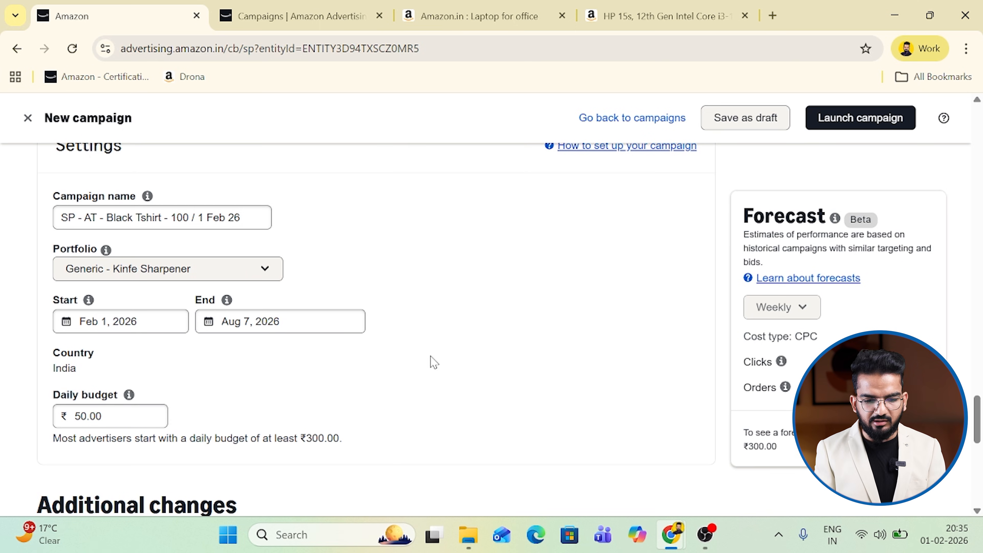
# - Expand the details of the scheduled Valentine's Day bid rule and turn off increasing bids for high-traffic days
pyautogui.scroll(-10, 432, 358)
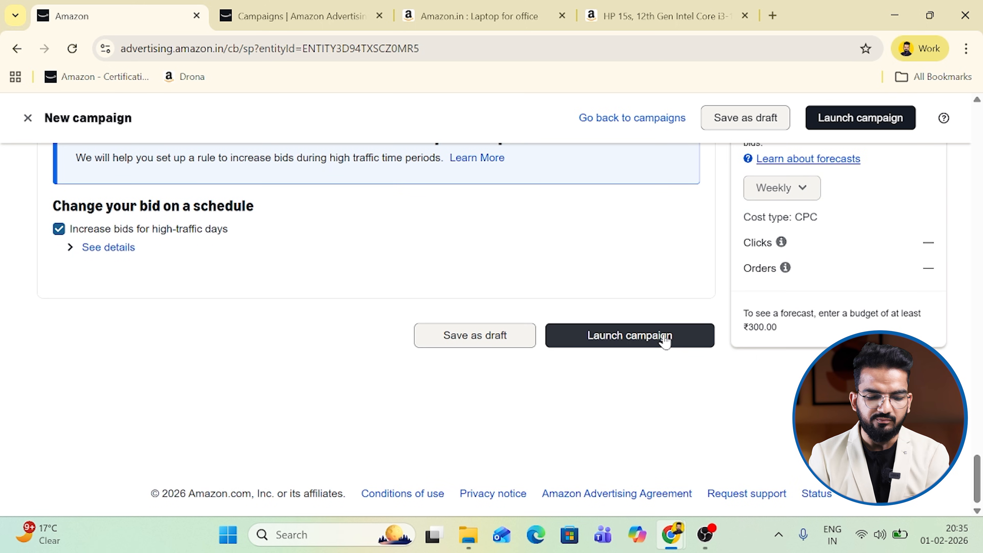
pyautogui.scroll(1, 665, 340)
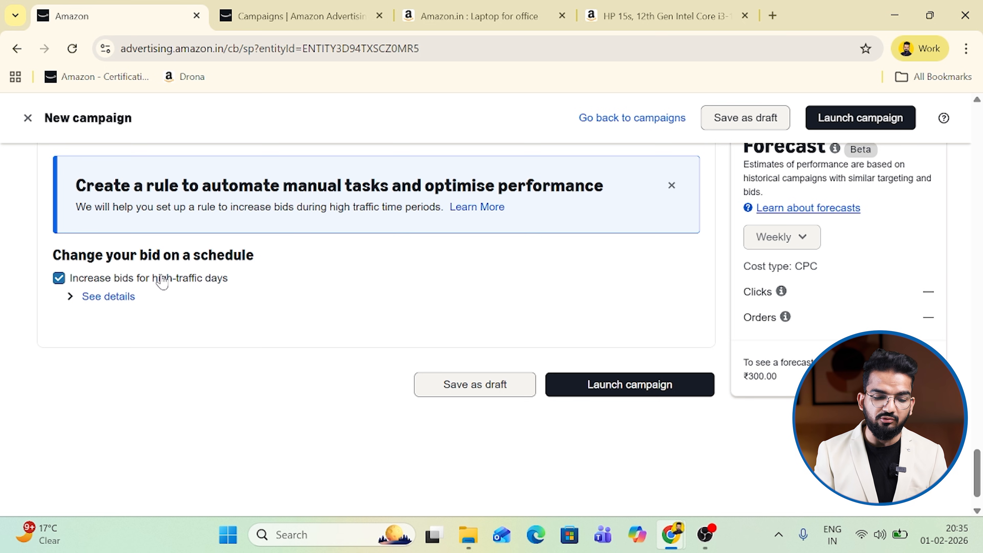
pyautogui.click(101, 297)
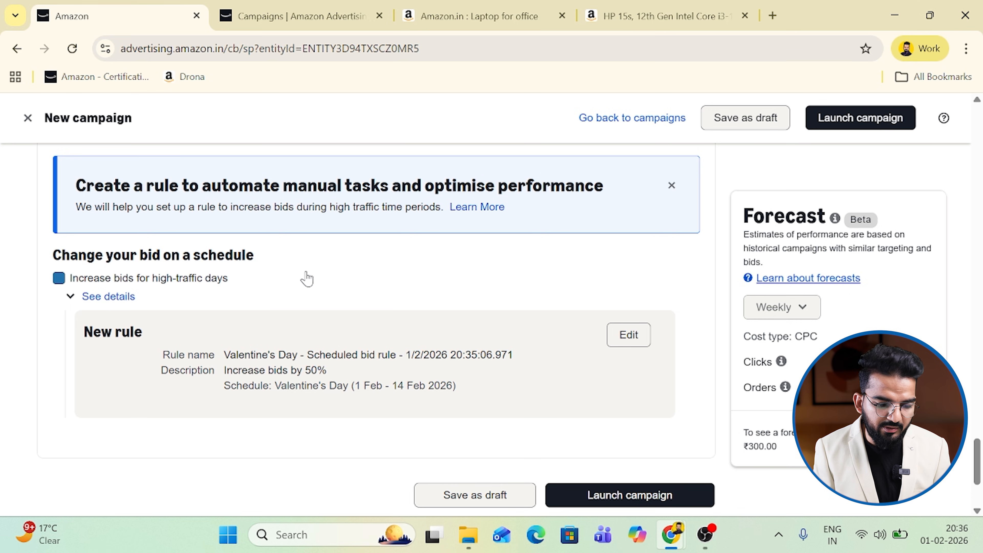
pyautogui.click(59, 277)
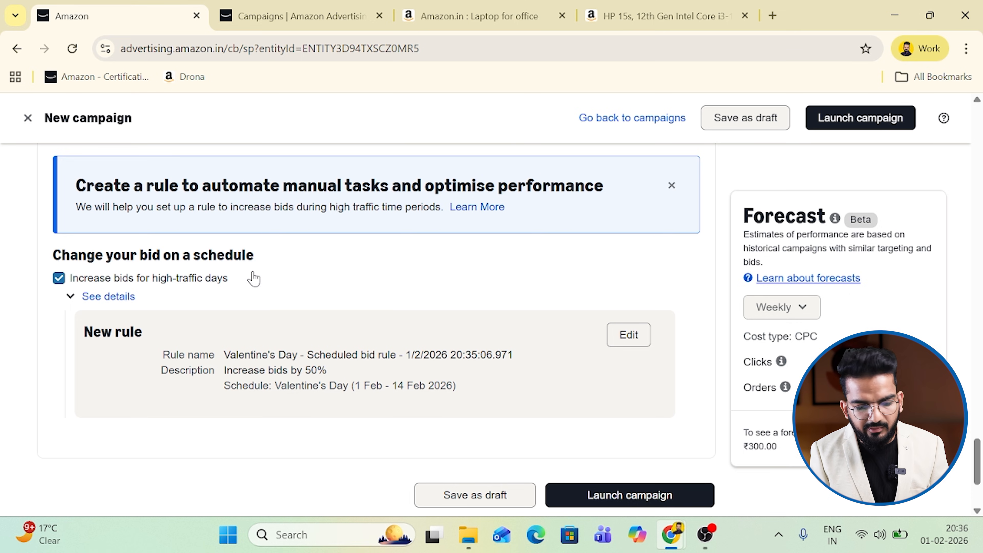
pyautogui.click(59, 277)
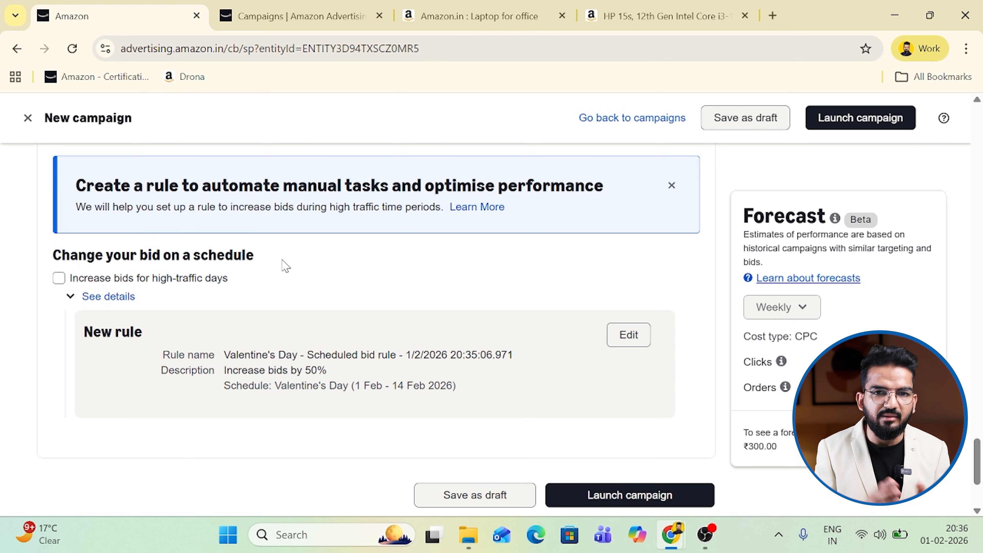
pyautogui.scroll(9, 527, 257)
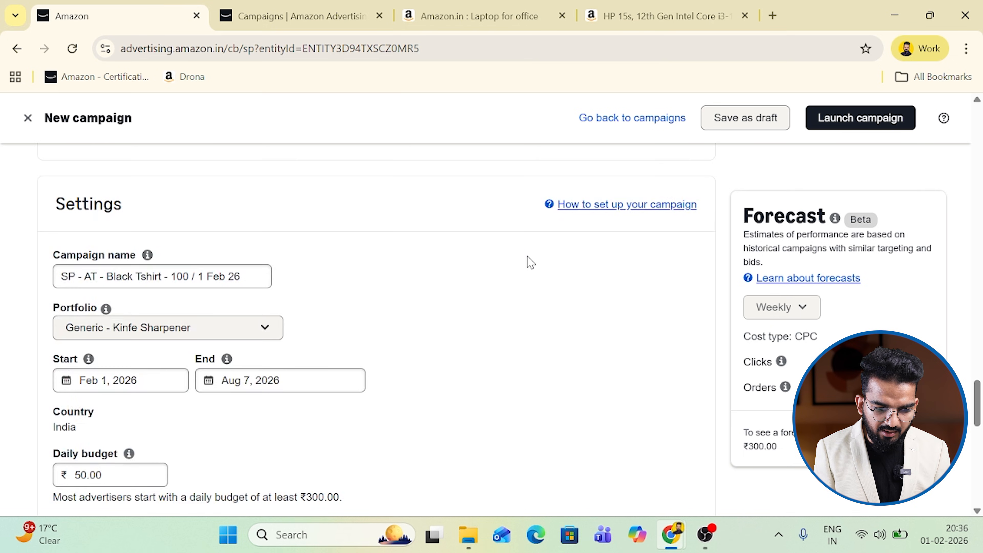
pyautogui.scroll(-11, 527, 257)
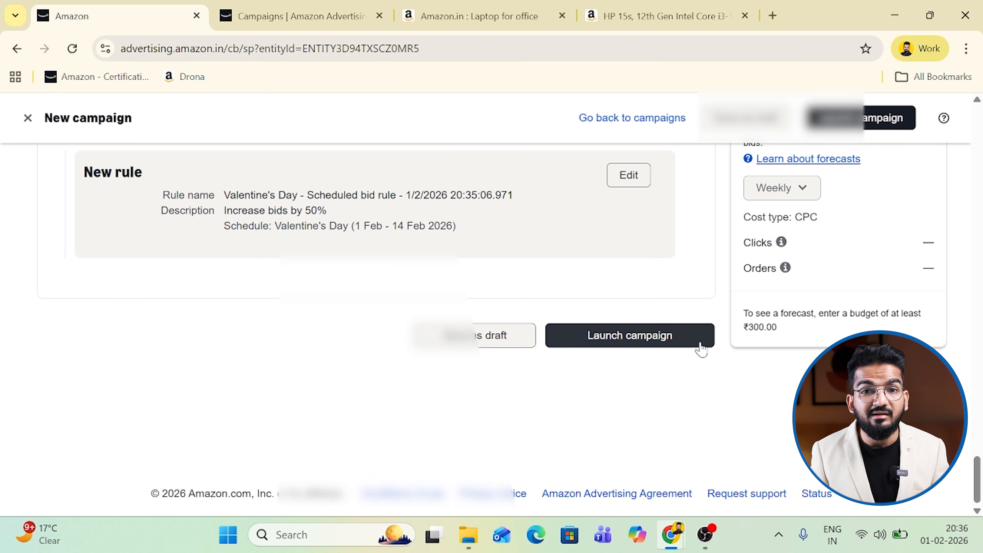
# - Open the campaign manager's list of all campaigns and examine the existing campaigns with their status and targeting type
pyautogui.click(349, 14)
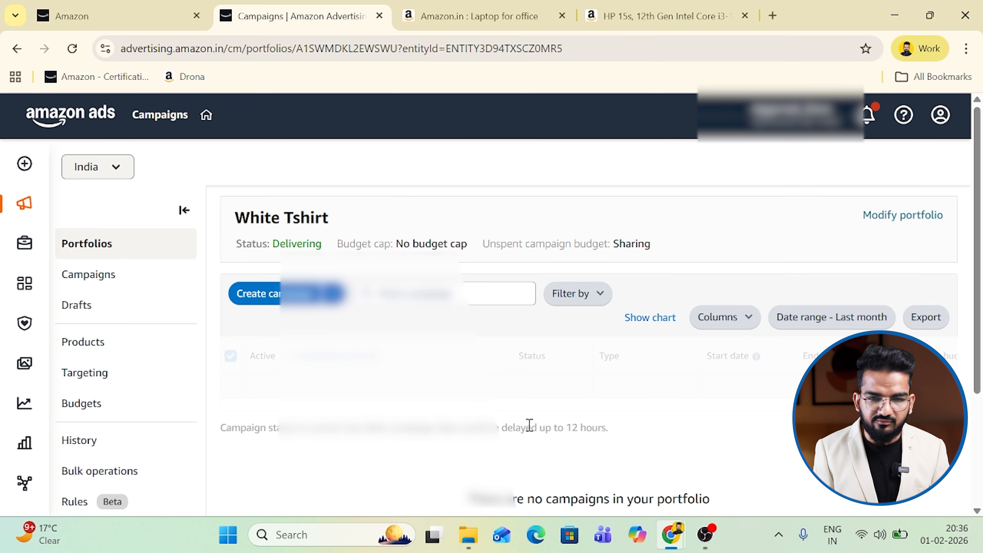
pyautogui.click(167, 286)
pyautogui.scroll(-1, 568, 336)
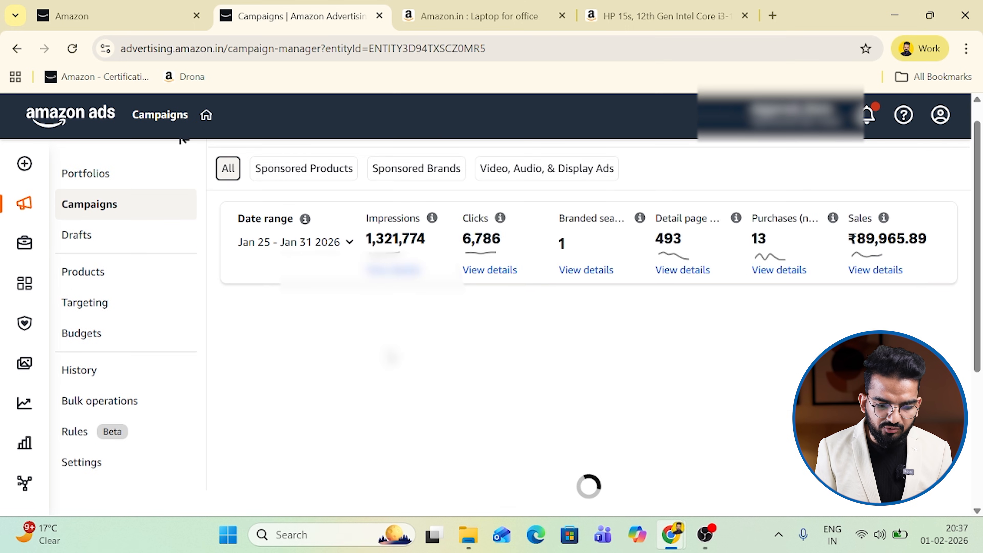
pyautogui.scroll(-4, 391, 356)
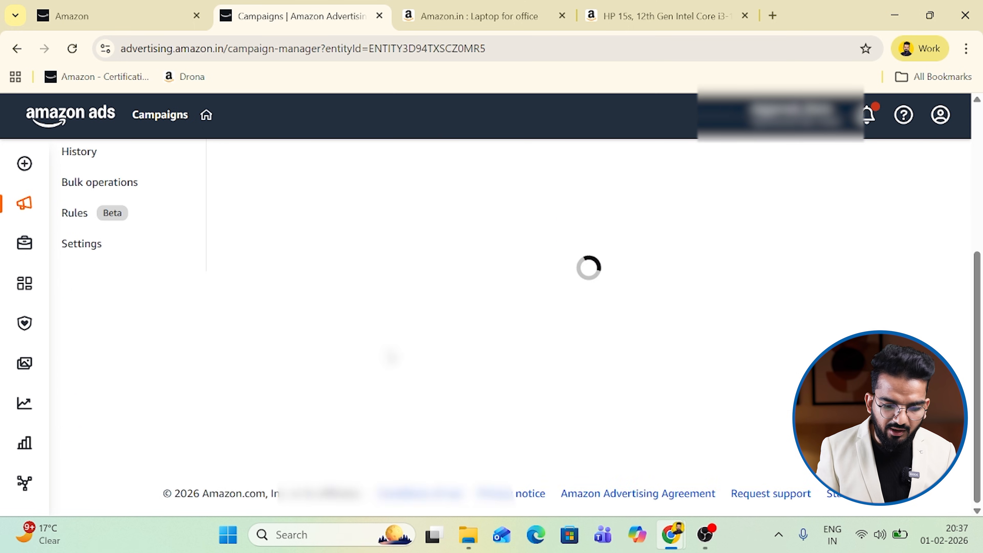
pyautogui.scroll(-5, 373, 361)
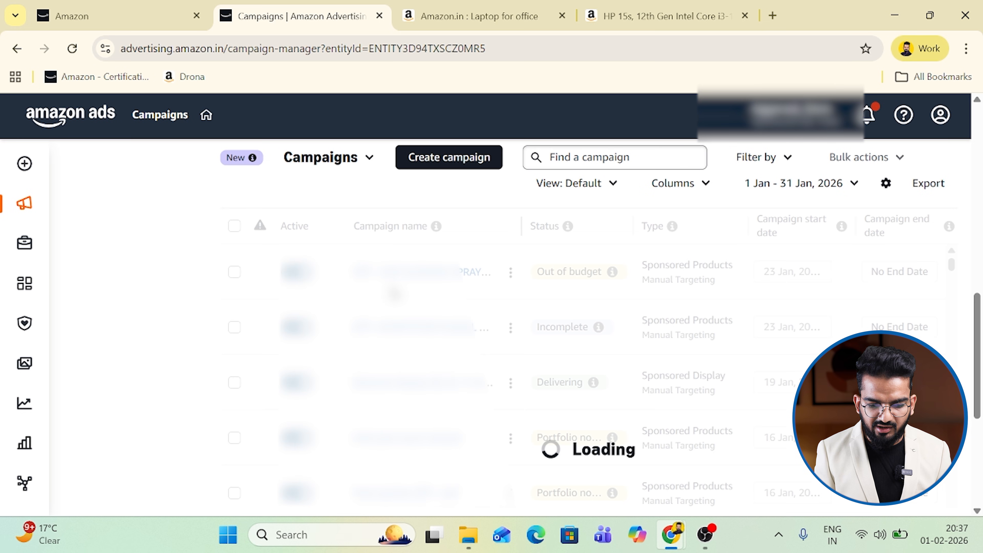
pyautogui.scroll(-5, 497, 384)
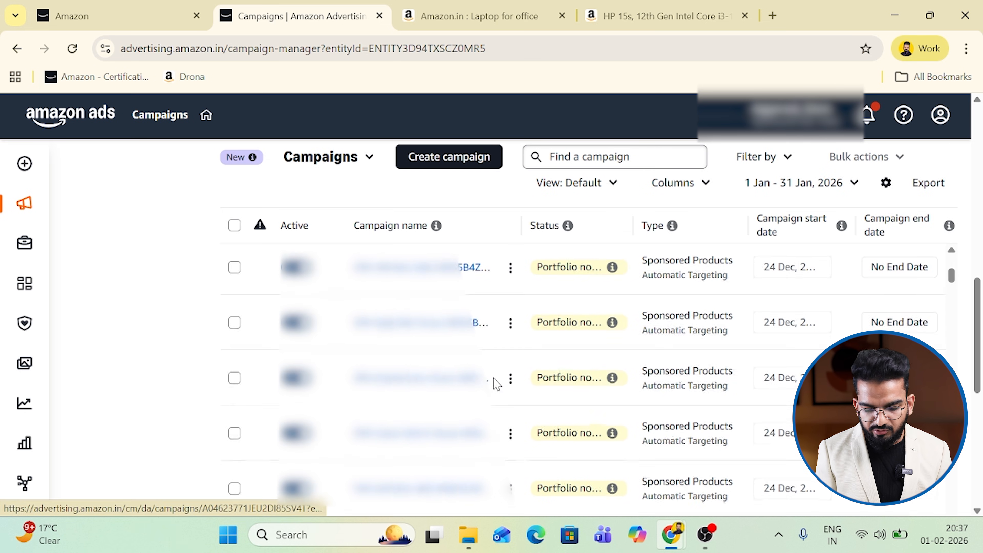
pyautogui.scroll(-2, 497, 383)
pyautogui.scroll(4, 524, 355)
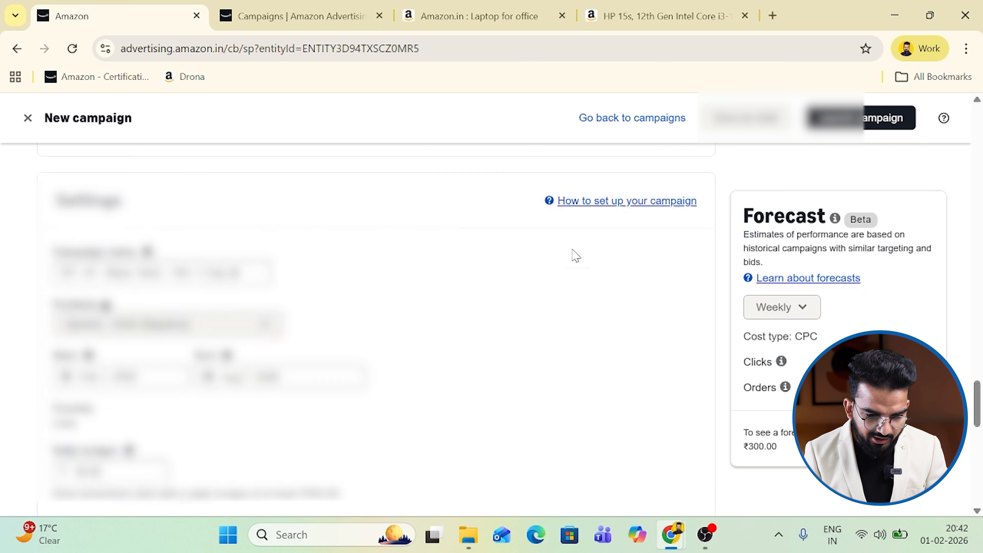
# - Return to the new campaign and review its ad group settings, sites and selected products
pyautogui.scroll(-15, 573, 255)
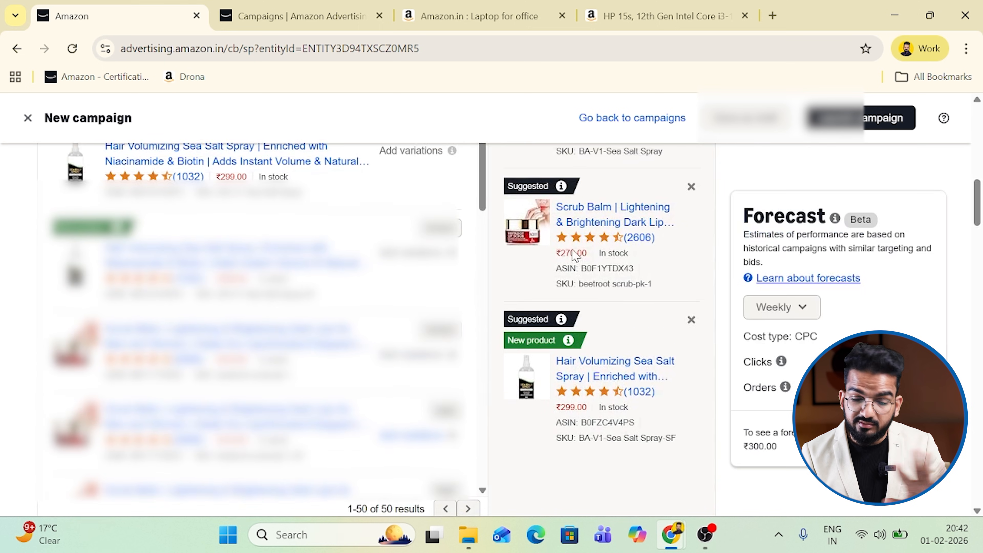
pyautogui.scroll(10, 576, 255)
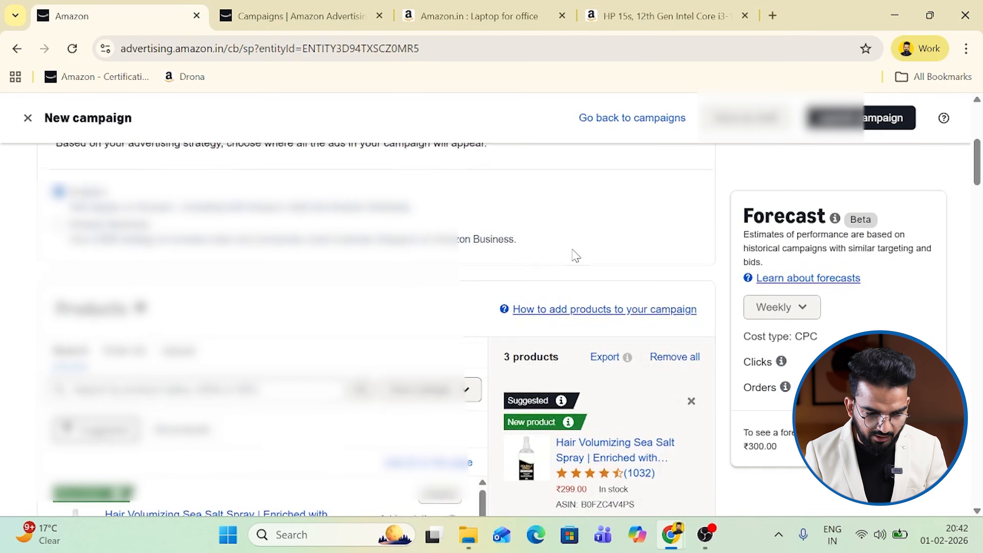
pyautogui.scroll(-3, 573, 256)
pyautogui.scroll(7, 571, 257)
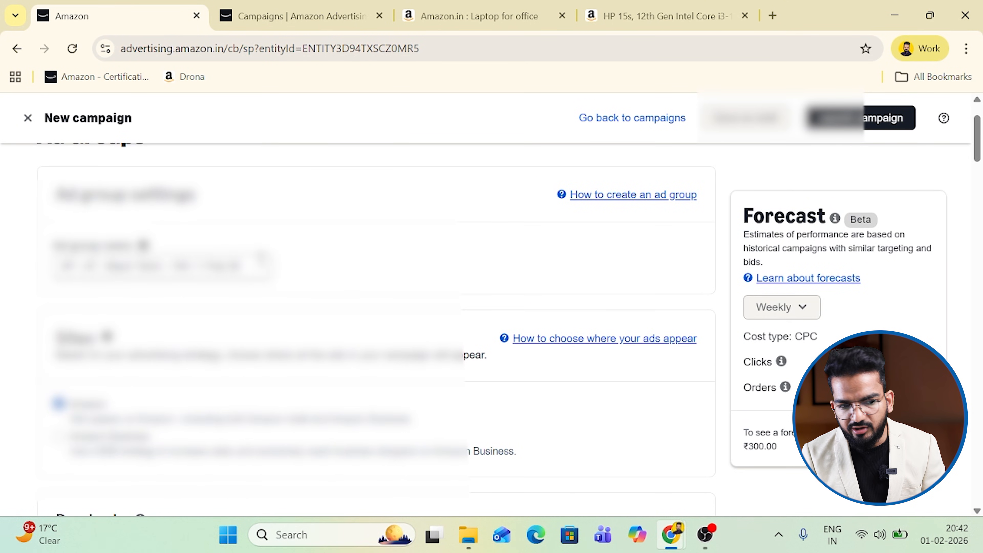
pyautogui.scroll(-5, 368, 296)
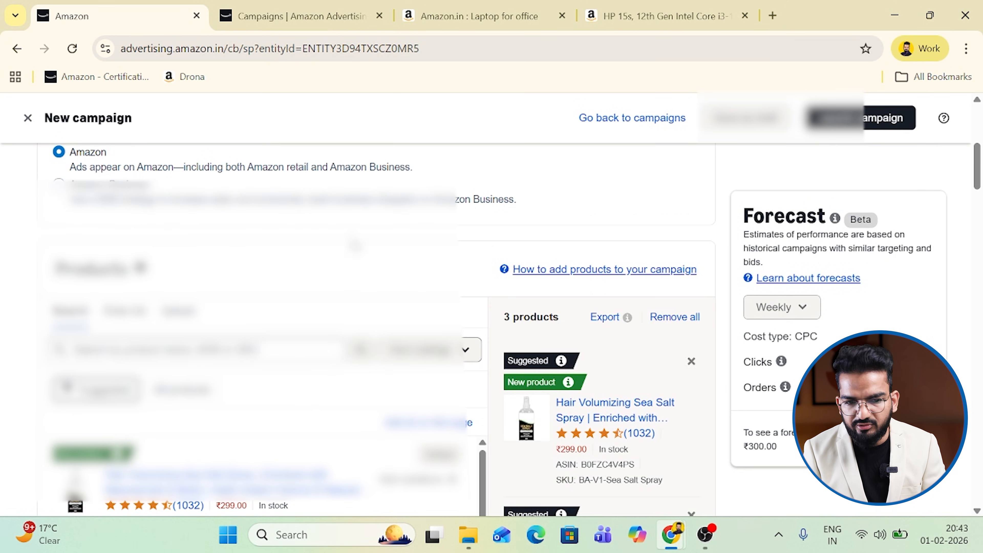
pyautogui.scroll(-8, 707, 267)
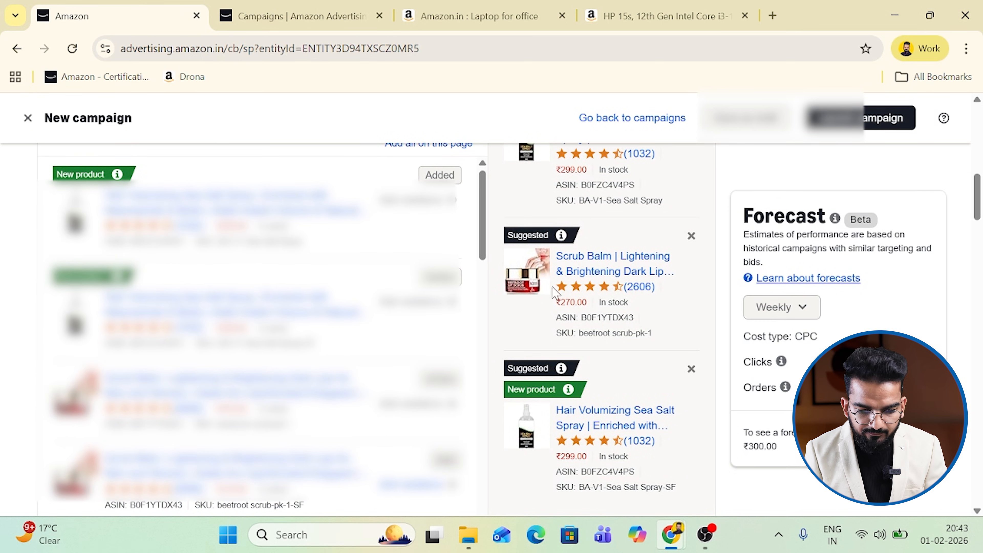
pyautogui.scroll(-5, 671, 302)
pyautogui.scroll(3, 457, 276)
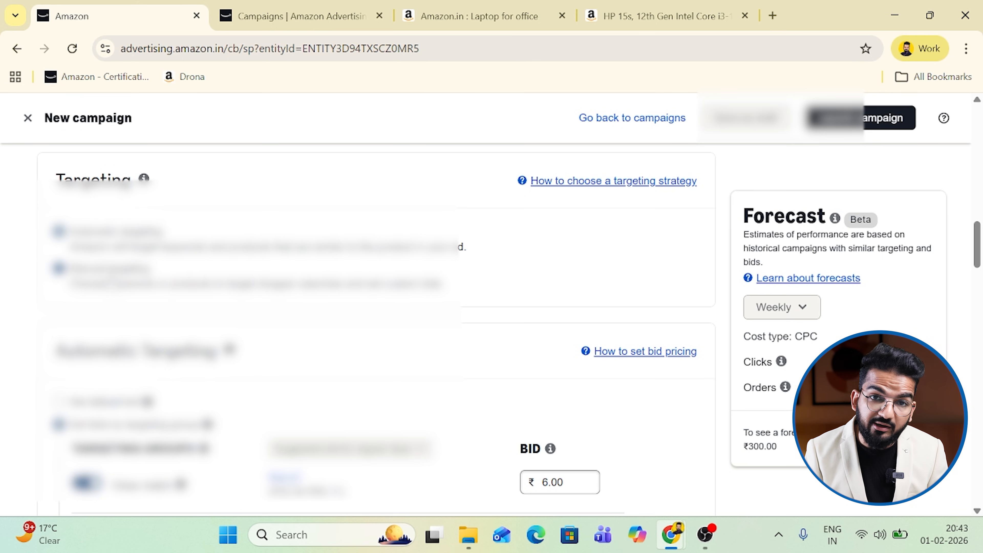
# - Switch the campaign to manual targeting and review the suggested keywords under keyword targeting
pyautogui.click(59, 269)
pyautogui.scroll(-3, 312, 304)
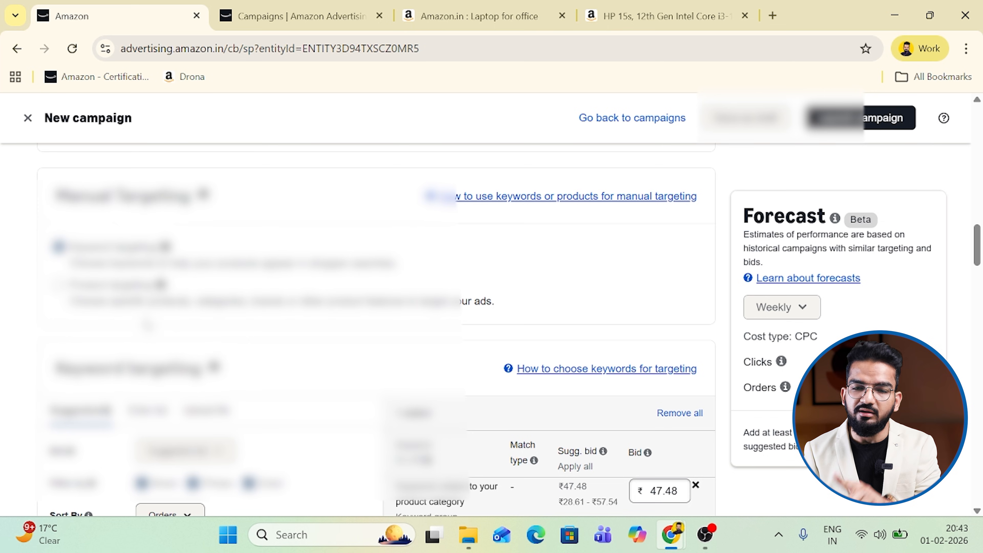
pyautogui.scroll(-4, 151, 326)
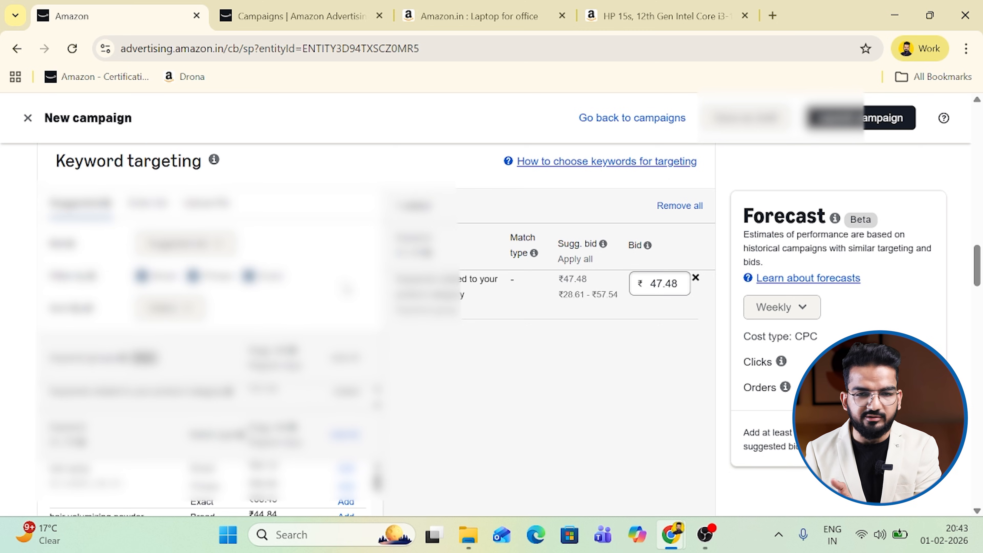
pyautogui.scroll(-3, 209, 329)
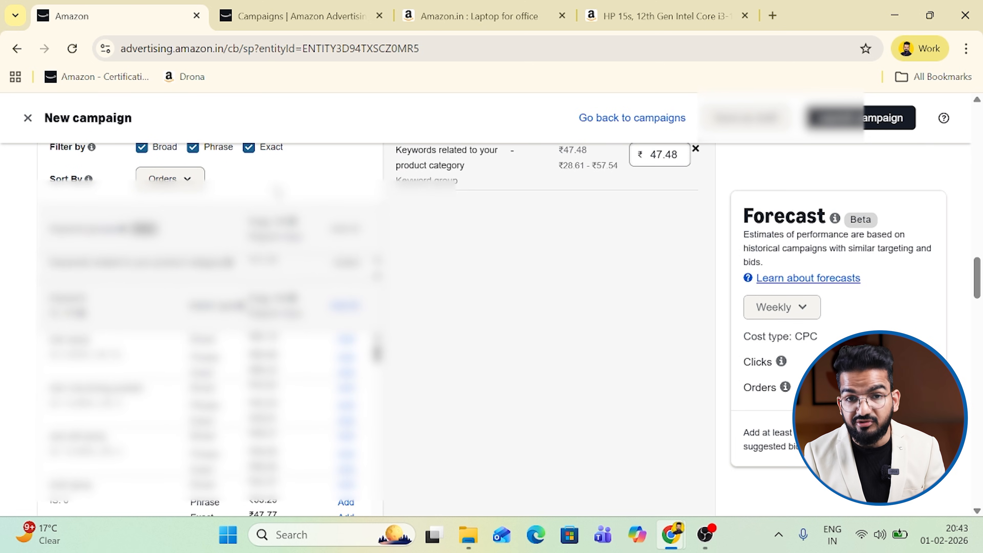
pyautogui.scroll(2, 348, 189)
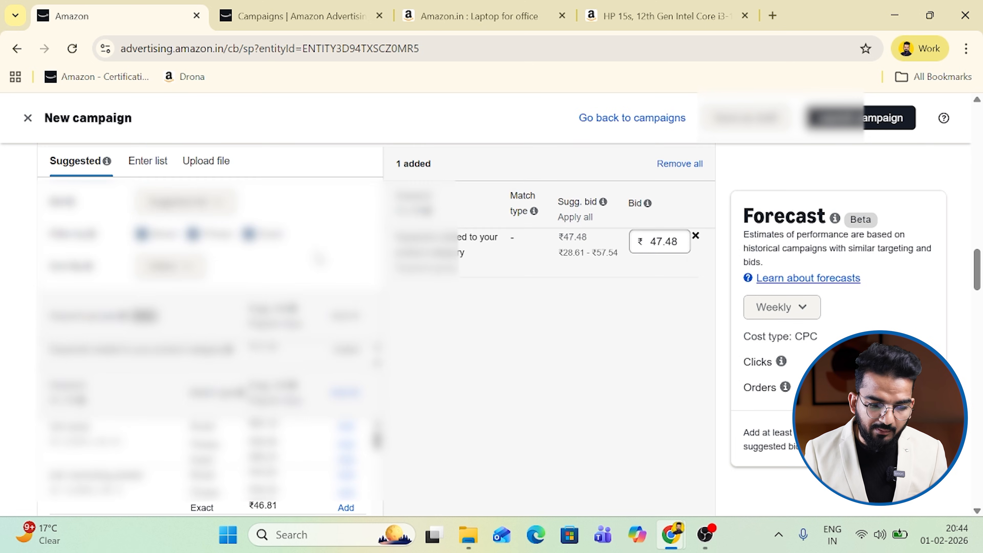
# - Enter the keyword "Hair Spray" as a custom list and add it with suggested bids for broad, phrase and exact match
pyautogui.click(146, 162)
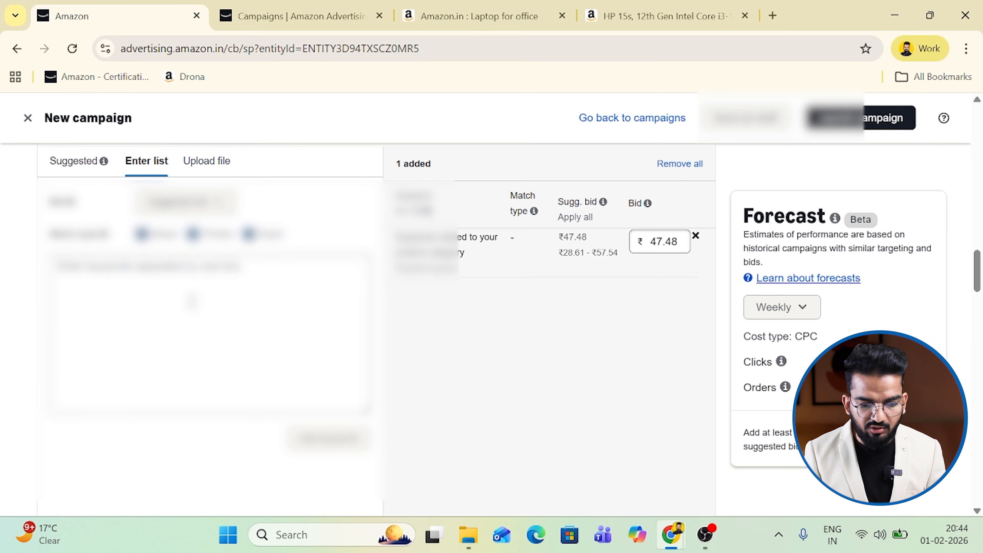
pyautogui.click(191, 301)
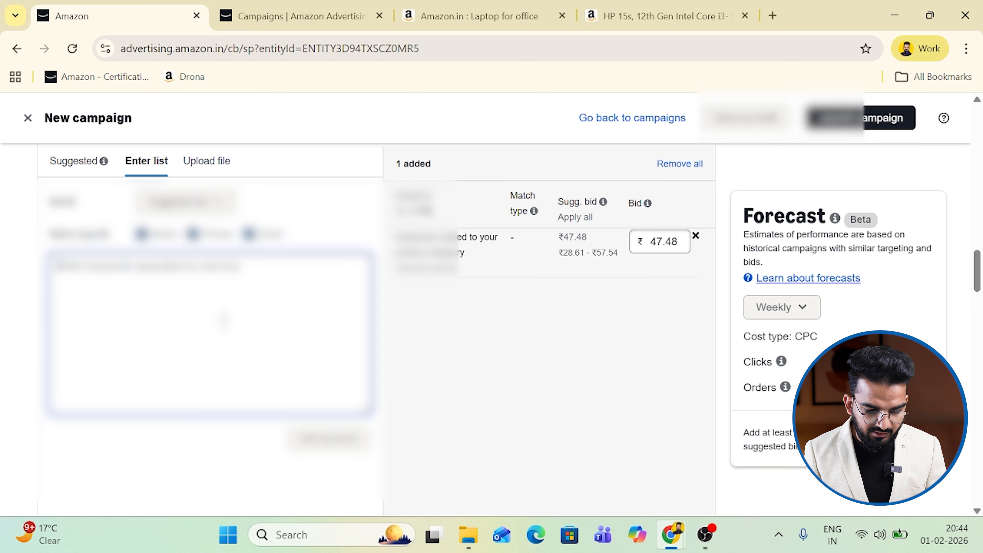
pyautogui.write('Hair Spray')
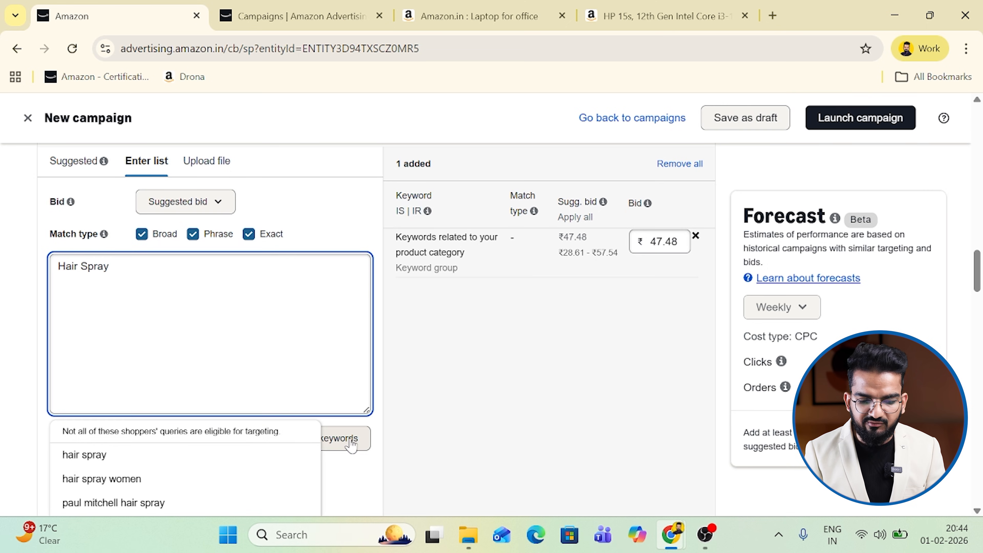
pyautogui.click(352, 440)
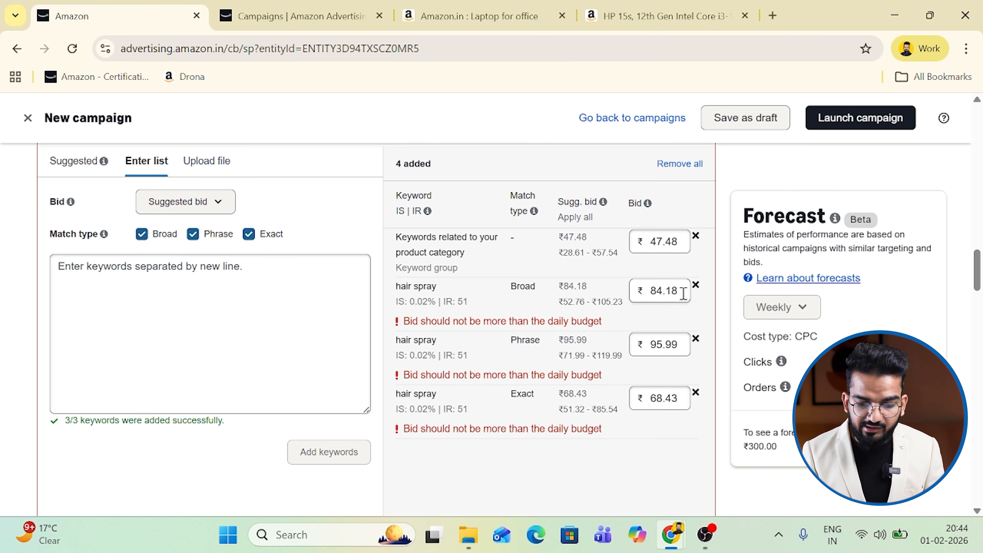
# - Compare the bids of the broad and phrase match hair spray keywords with their suggested bid ranges
pyautogui.doubleClick(664, 291)
pyautogui.moveTo(679, 345); pyautogui.dragTo(651, 354)
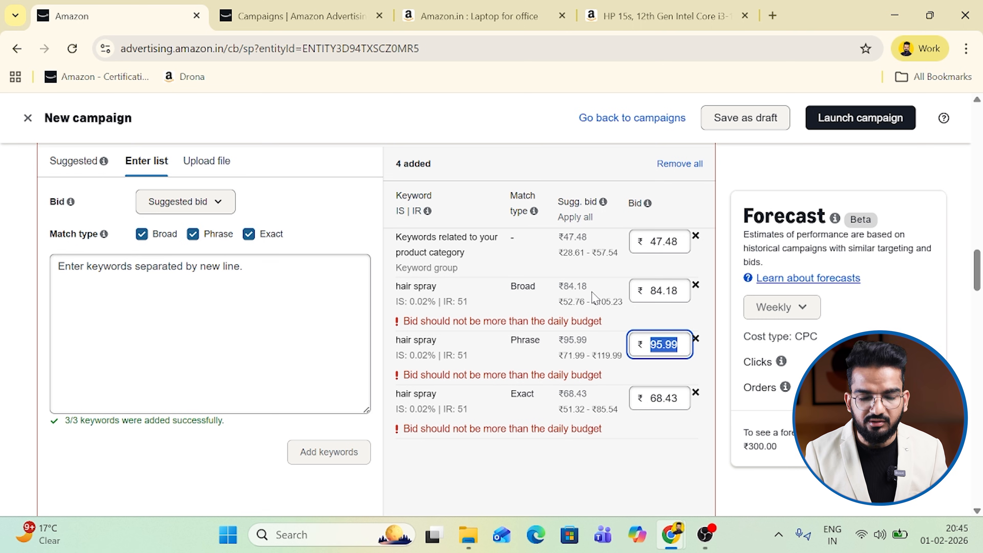
pyautogui.click(714, 319)
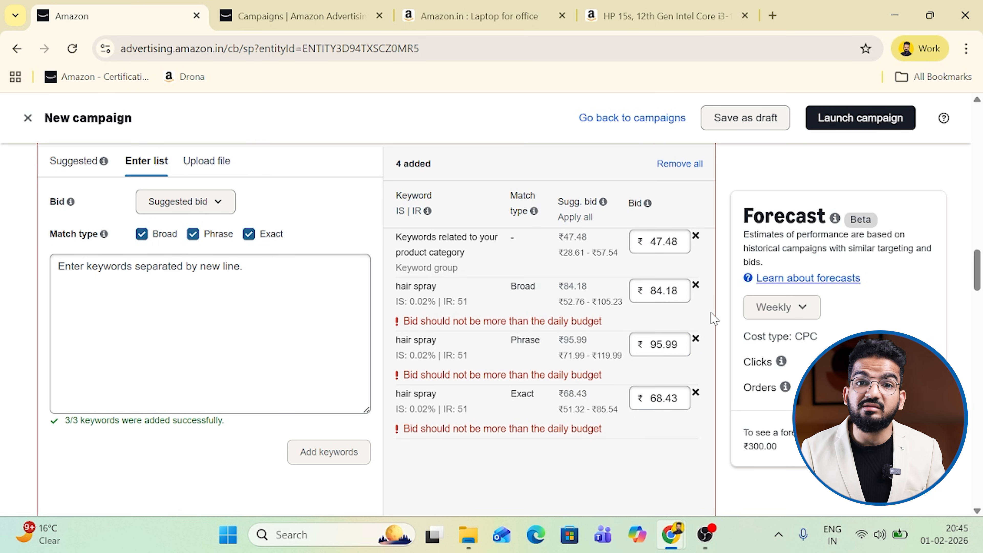
pyautogui.click(678, 290)
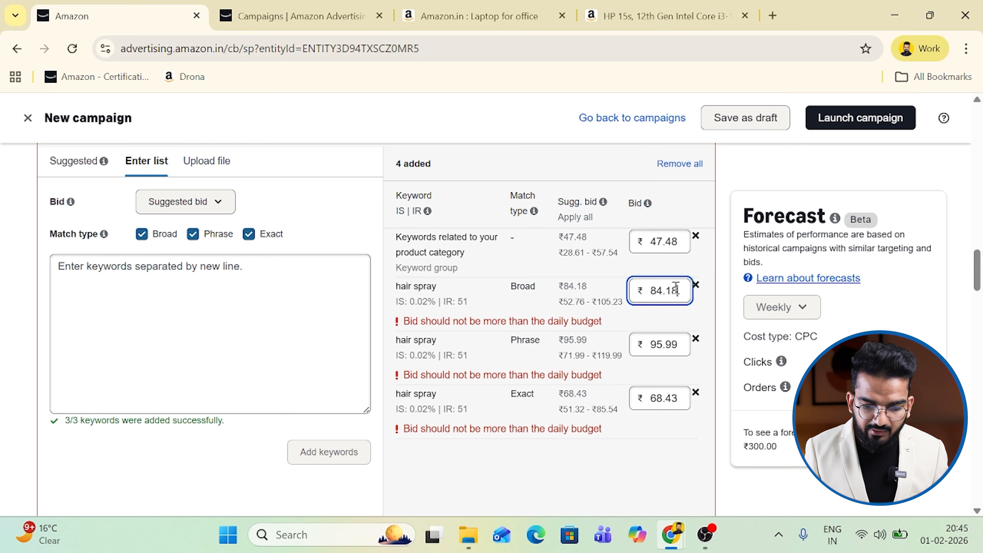
pyautogui.moveTo(677, 290); pyautogui.dragTo(641, 291)
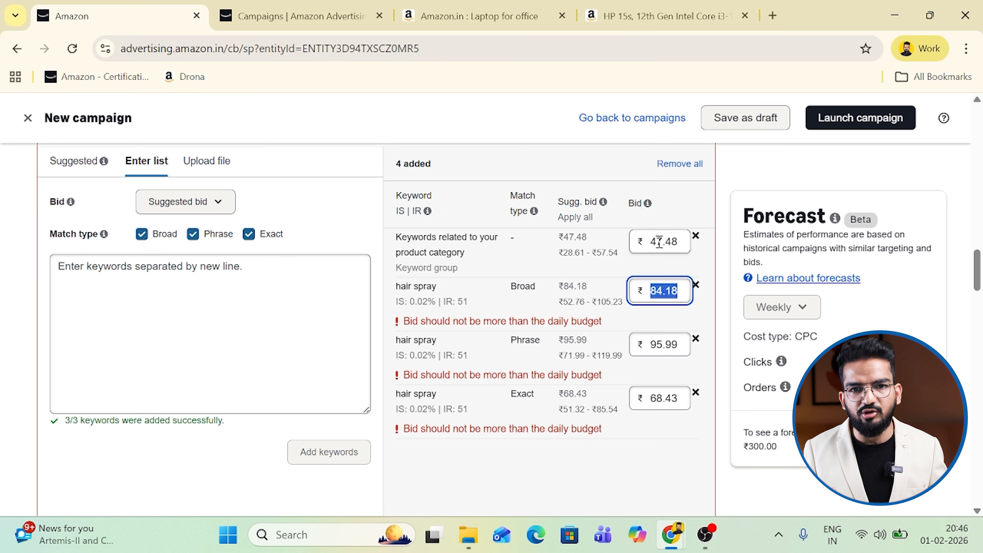
# - Check the campaign's daily budget setting against the errors on the hair spray keyword bids
pyautogui.scroll(-10, 659, 242)
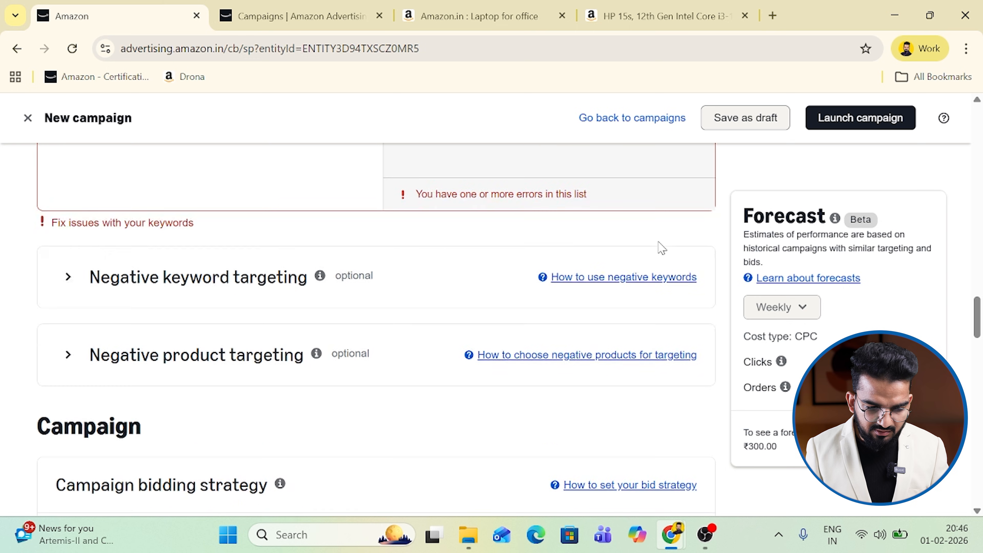
pyautogui.scroll(10, 661, 247)
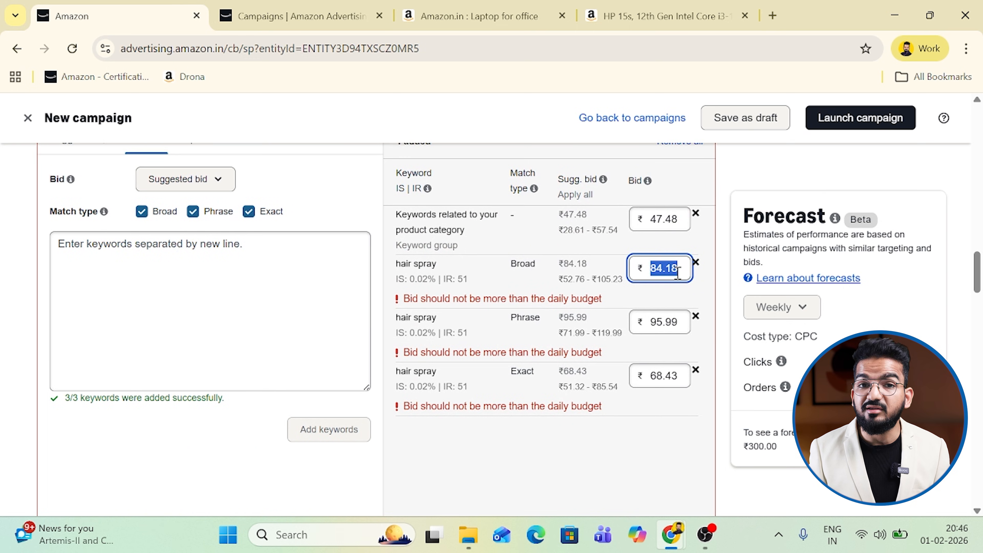
pyautogui.scroll(-15, 641, 461)
pyautogui.scroll(15, 641, 461)
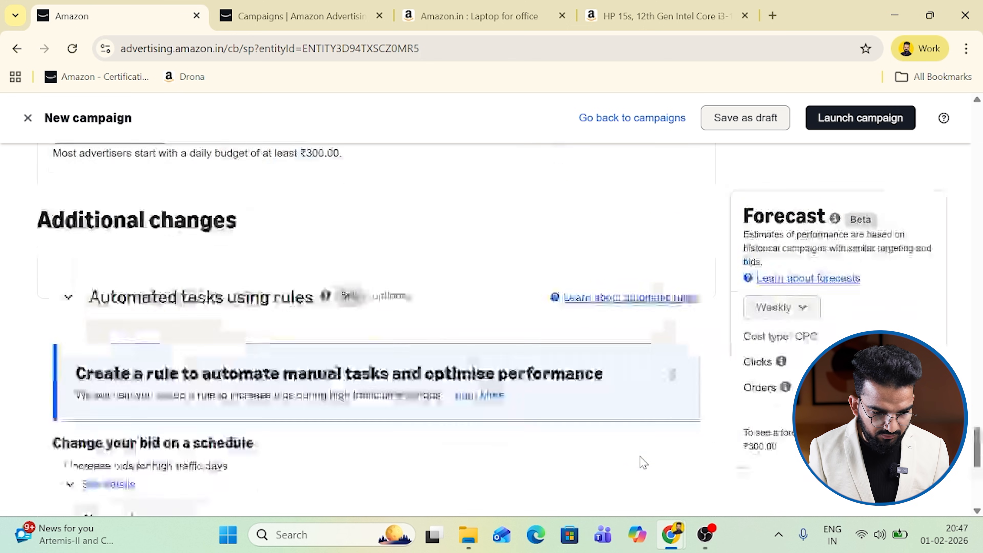
pyautogui.scroll(-10, 582, 341)
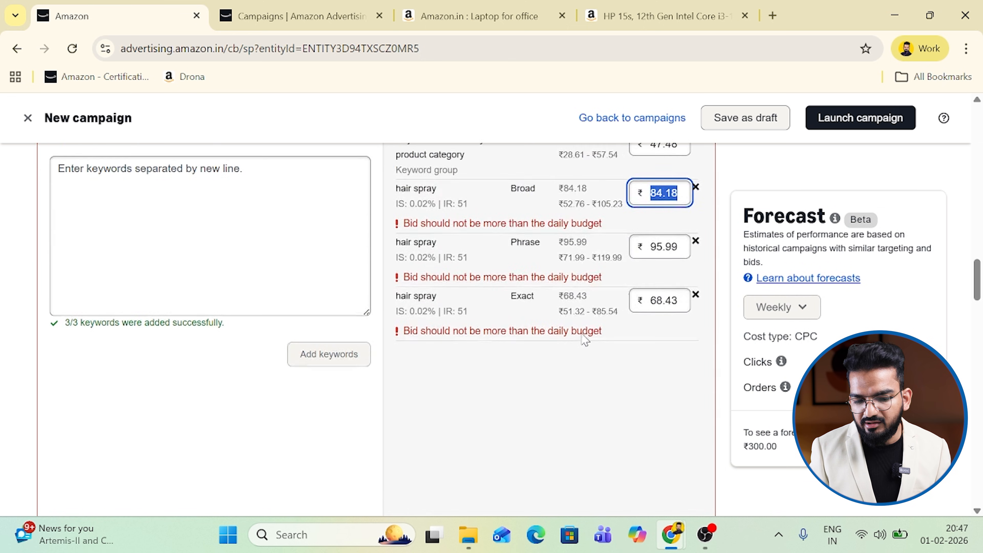
pyautogui.scroll(1, 583, 333)
pyautogui.scroll(-1, 582, 333)
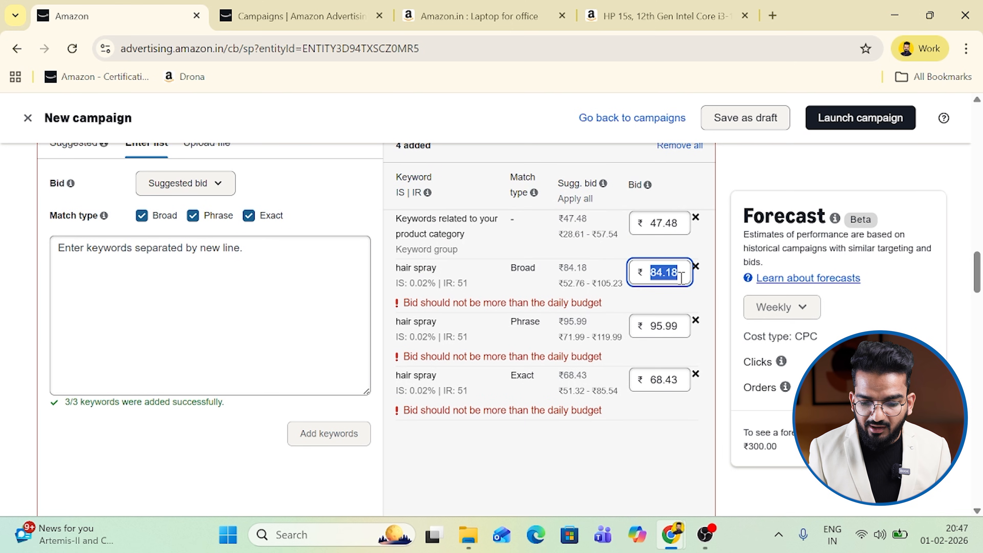
pyautogui.moveTo(413, 303); pyautogui.dragTo(594, 303)
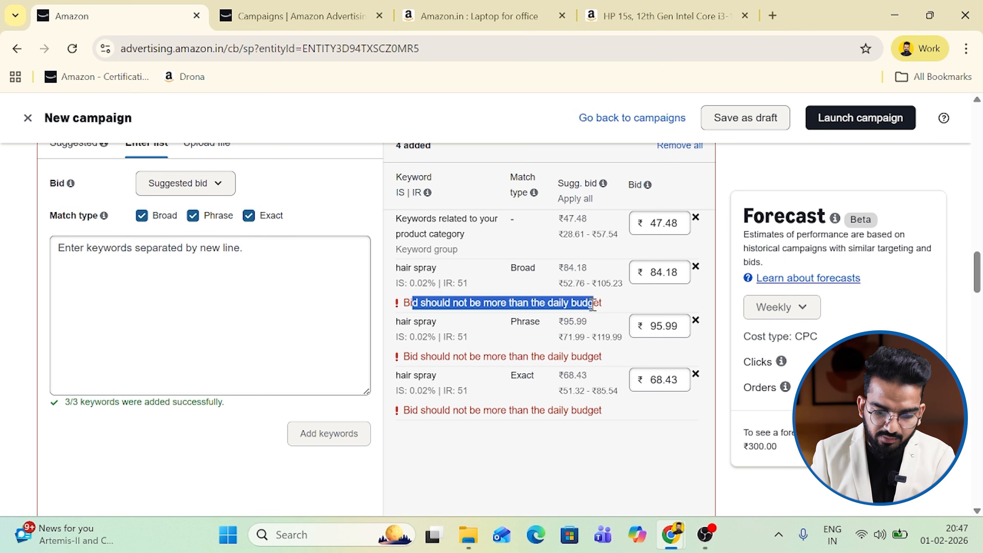
# - Set the bid of the broad match hair spray keyword to ₹49
pyautogui.click(686, 273)
pyautogui.doubleClick(656, 272)
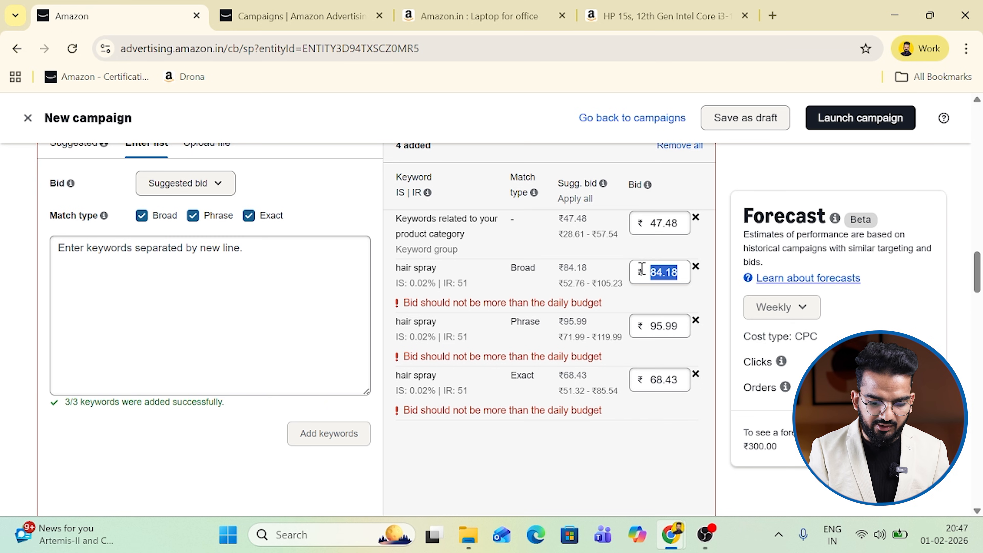
pyautogui.write('49')
pyautogui.click(630, 253)
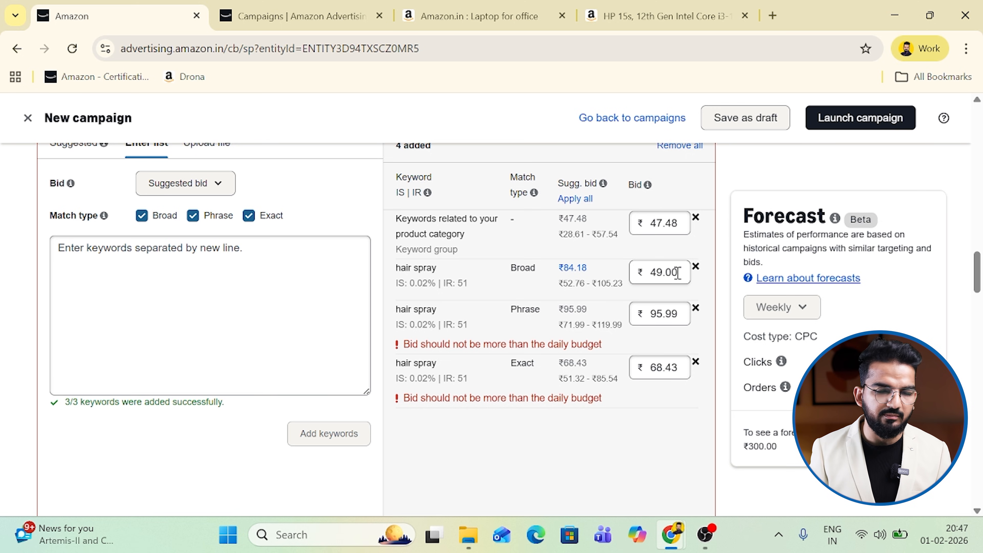
# - Examine the campaign bidding strategy options, including the explanation of dynamic bids - down only
pyautogui.scroll(4, 680, 306)
pyautogui.scroll(-3, 678, 337)
pyautogui.scroll(-15, 678, 337)
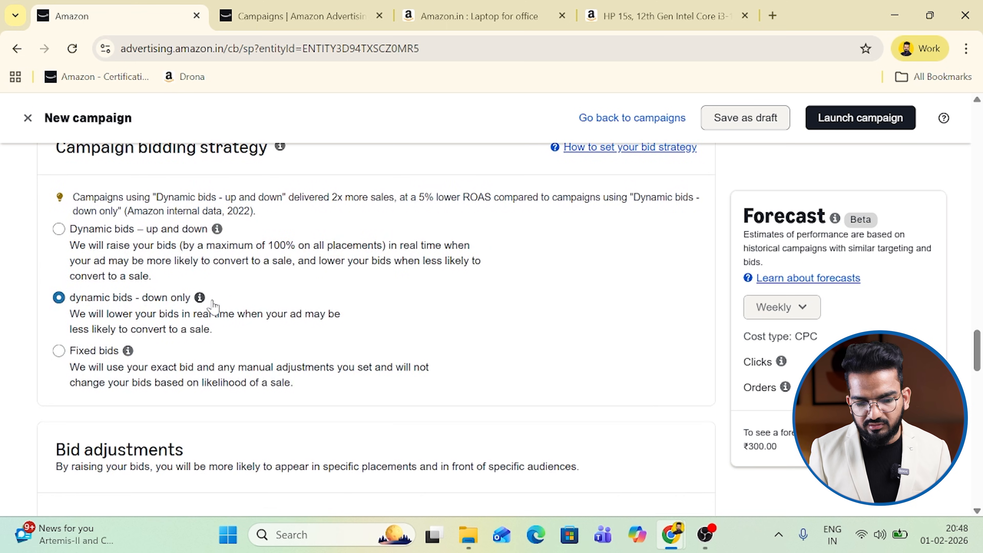
pyautogui.click(200, 298)
pyautogui.click(547, 335)
pyautogui.scroll(9, 693, 409)
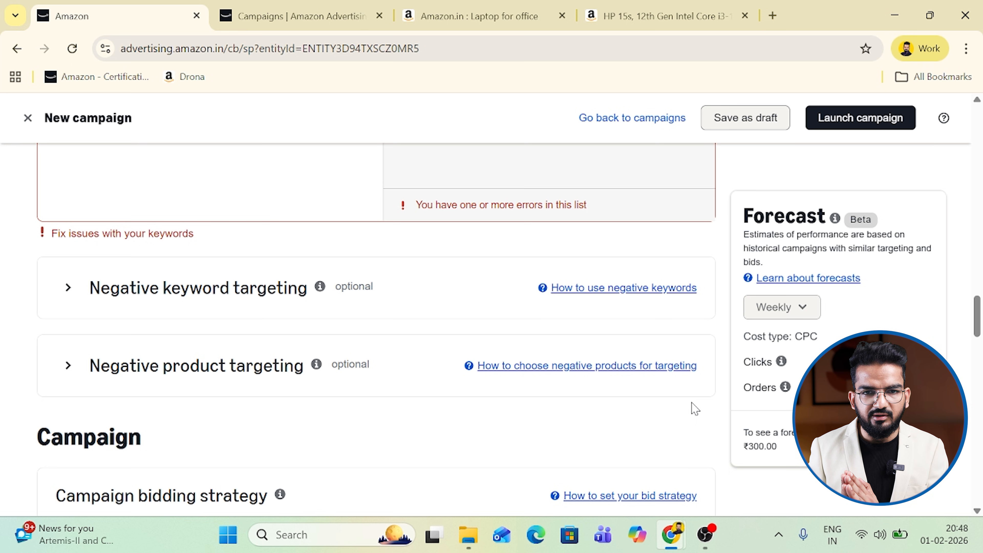
pyautogui.scroll(-11, 695, 409)
pyautogui.scroll(3, 555, 210)
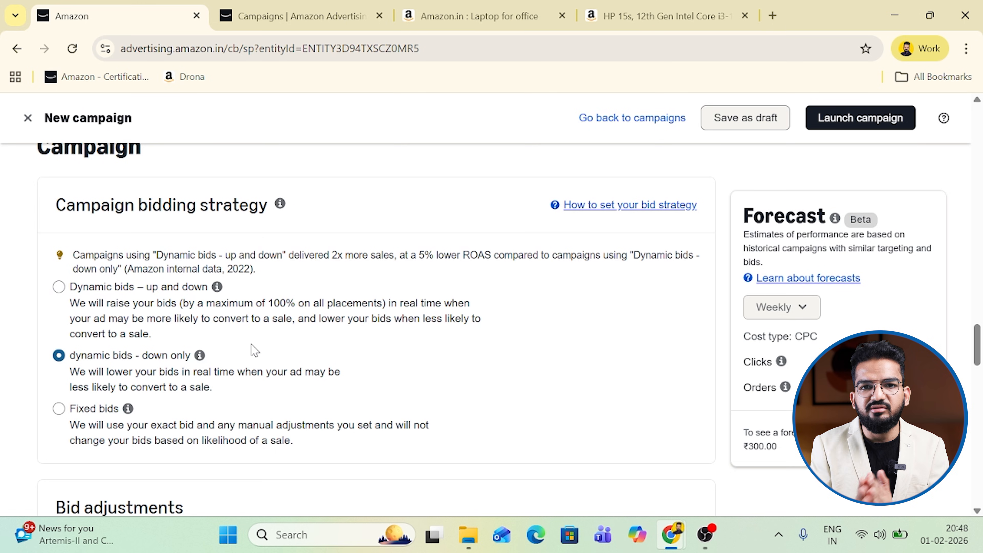
# - Rename the campaign to "SP - MT - Black Tshirt - 100 / 1 Feb 26" in the campaign settings
pyautogui.scroll(-10, 452, 314)
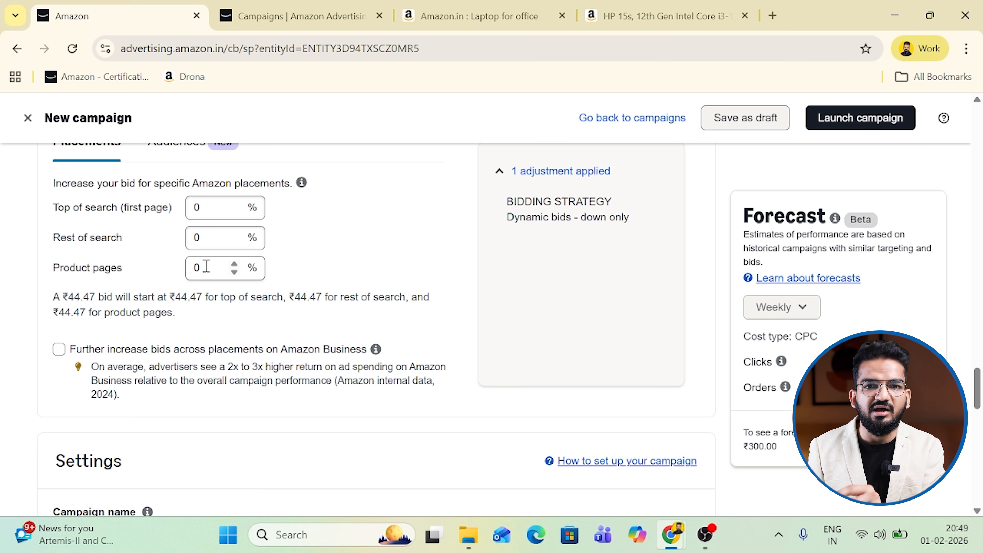
pyautogui.scroll(-5, 413, 288)
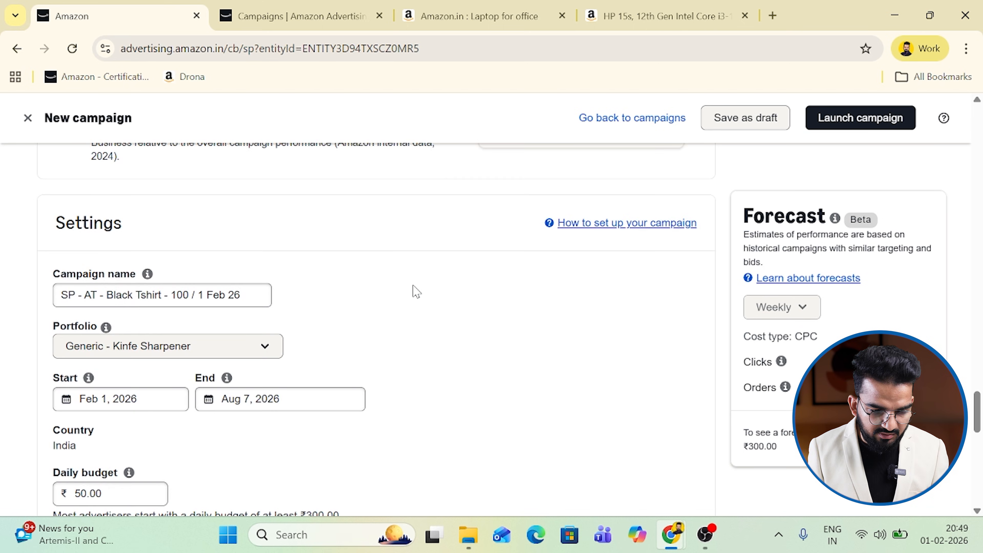
pyautogui.scroll(-3, 432, 263)
pyautogui.moveTo(242, 173); pyautogui.dragTo(104, 169)
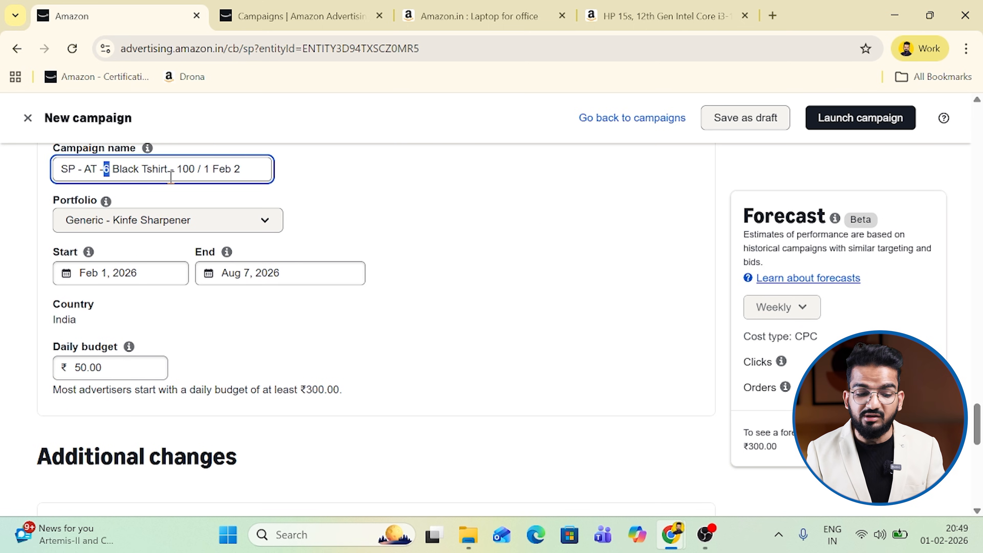
pyautogui.hotkey('ctrl', 'z')
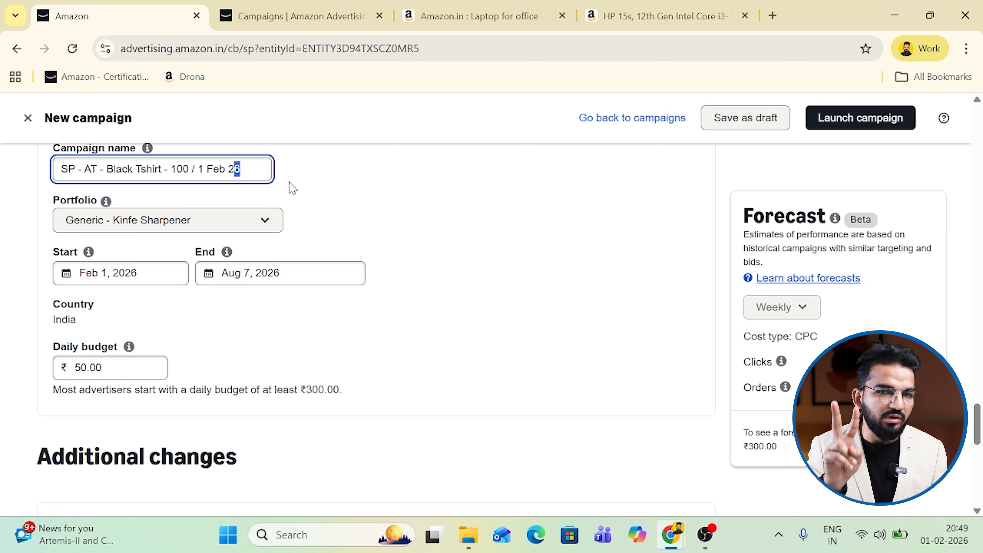
pyautogui.click(91, 170)
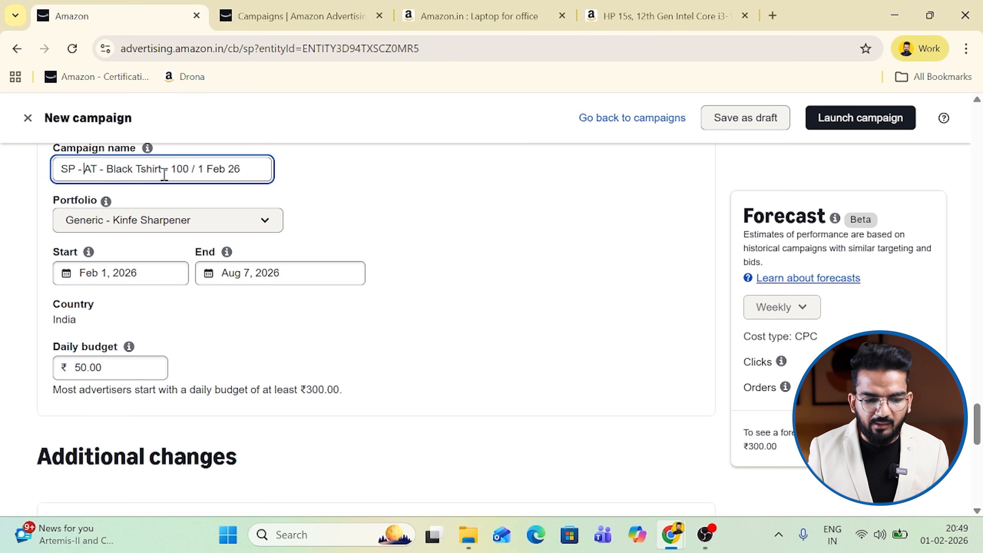
pyautogui.press('BackSpace')
pyautogui.press('Delete')
pyautogui.write('MT')
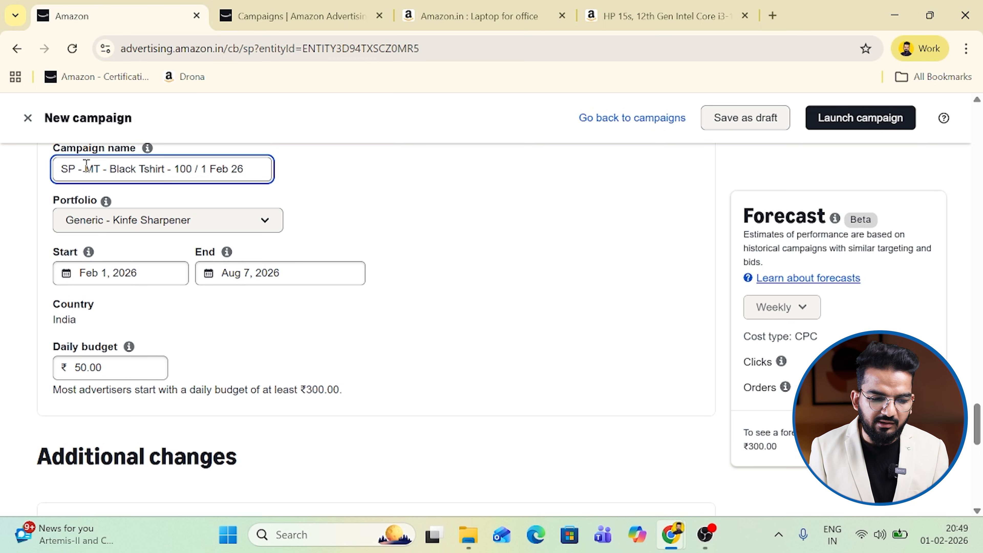
# - Change AT to MT in the ad group name so it reads "SP - MT - Black Tshirt - 100 / 1 Feb 26"
pyautogui.scroll(10, 363, 169)
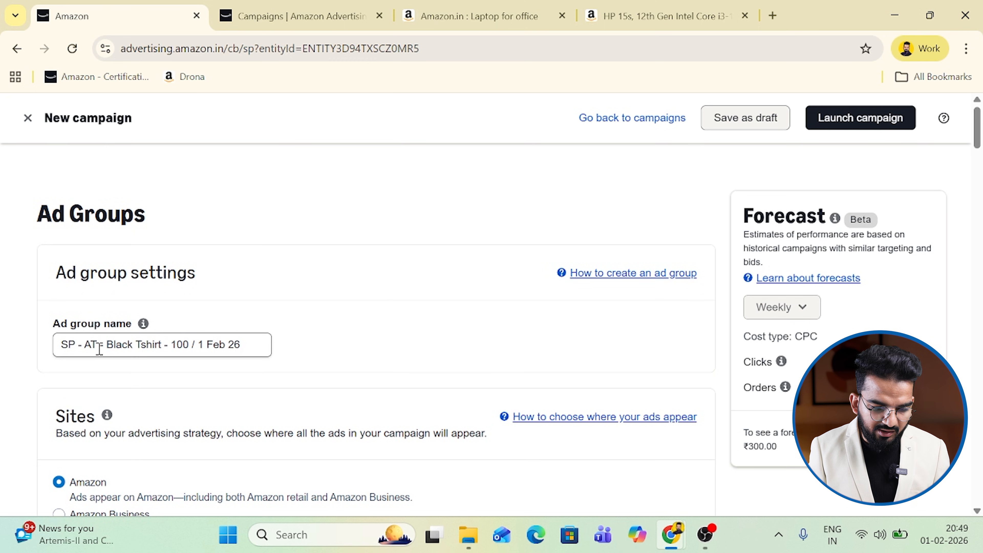
pyautogui.click(95, 345)
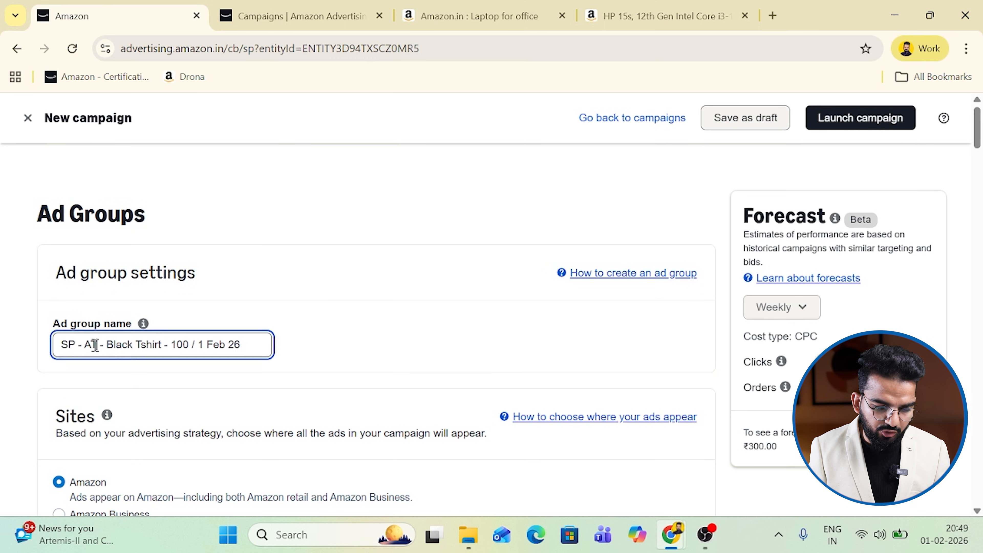
pyautogui.press('BackSpace')
pyautogui.write('M')
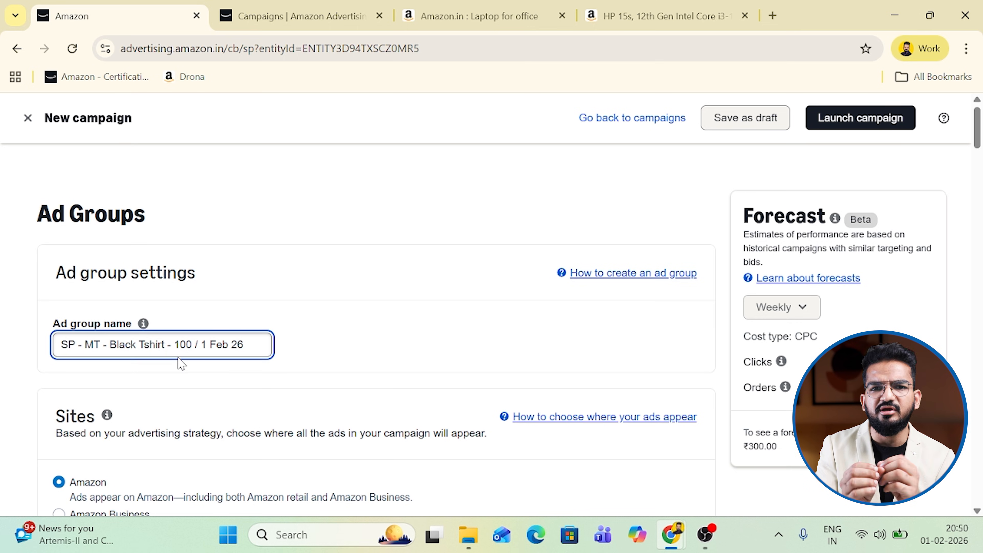
# - Set the campaign's portfolio to No Portfolio
pyautogui.scroll(-20, 180, 364)
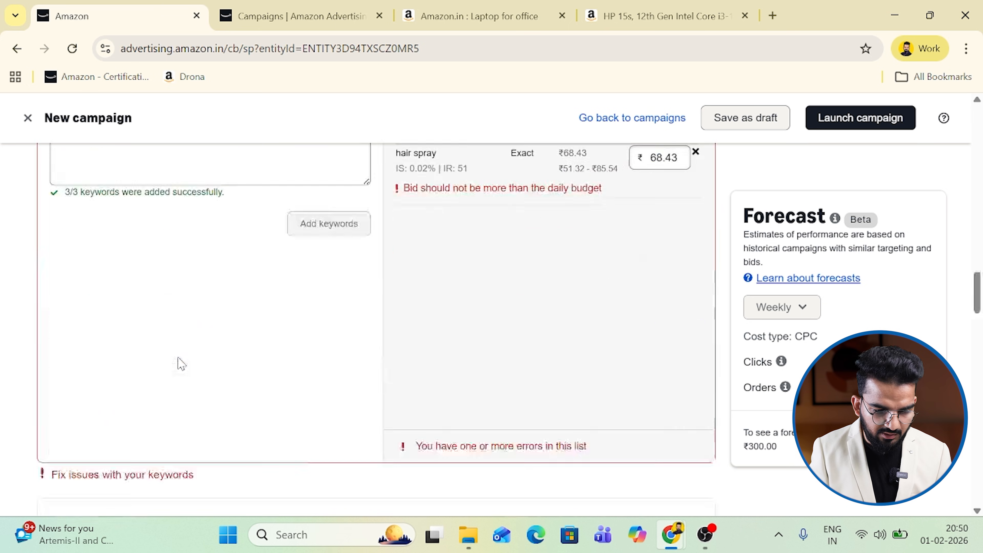
pyautogui.scroll(5, 383, 293)
pyautogui.scroll(6, 384, 293)
pyautogui.scroll(-4, 372, 287)
pyautogui.scroll(2, 246, 252)
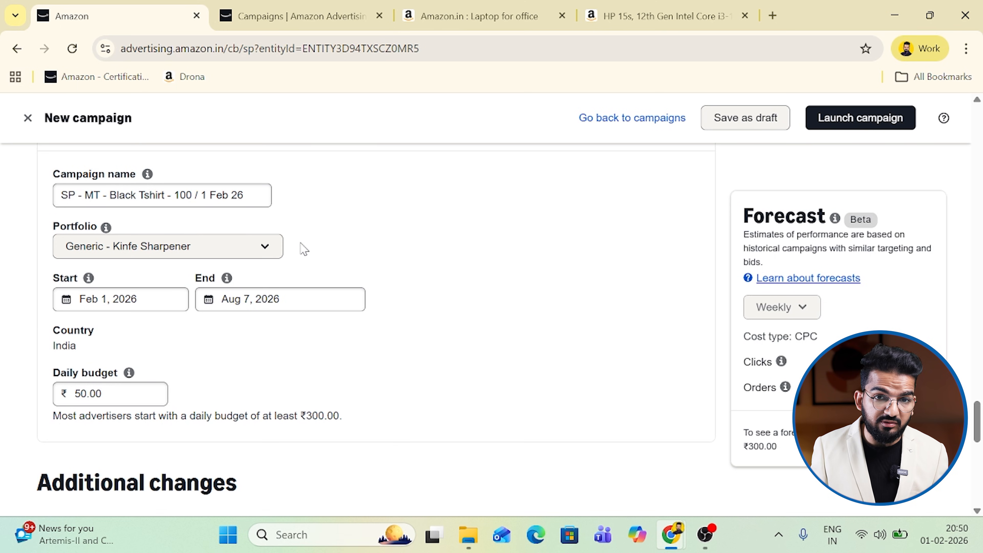
pyautogui.click(263, 246)
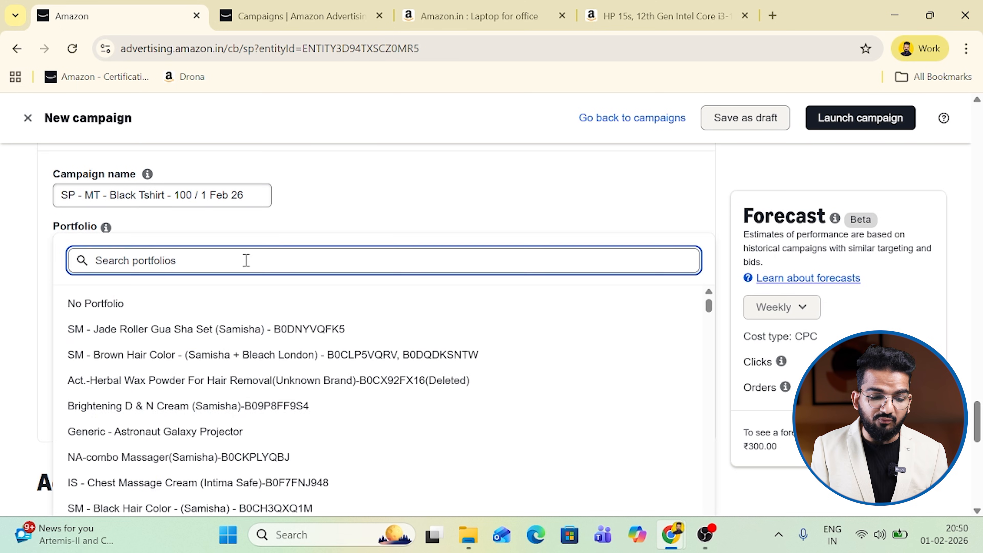
pyautogui.click(199, 306)
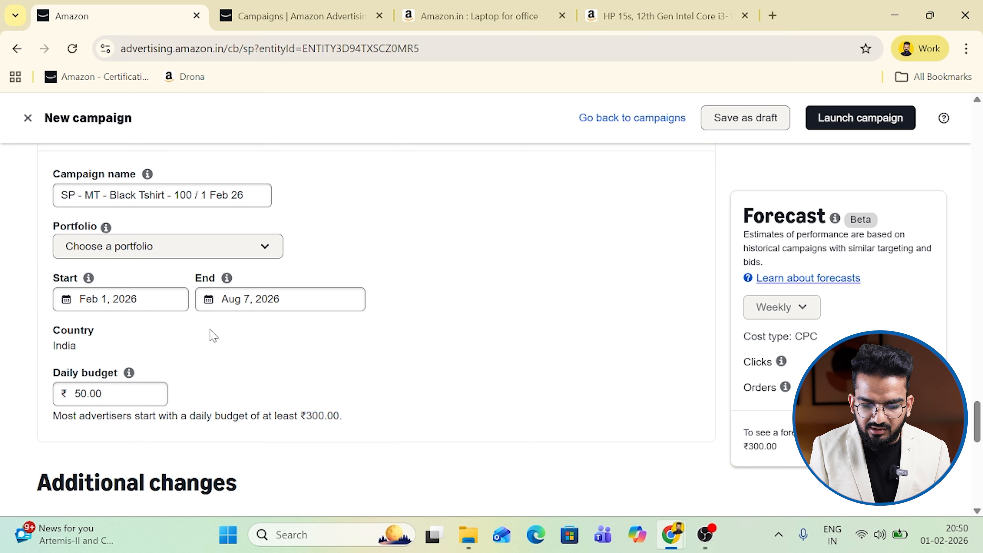
# - Enable the scheduled rule that increases bids for high-traffic days in the automated tasks section
pyautogui.scroll(-15, 504, 406)
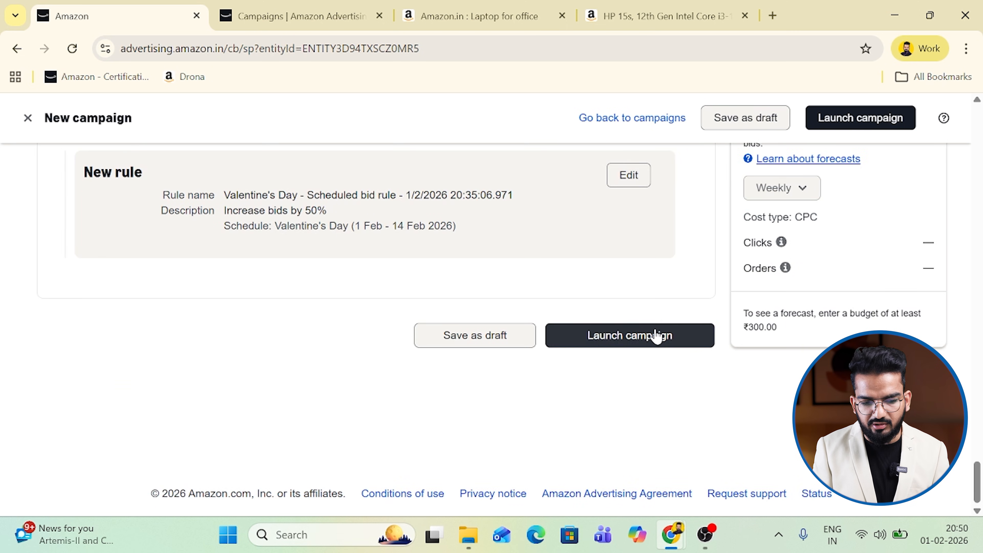
pyautogui.scroll(10, 522, 289)
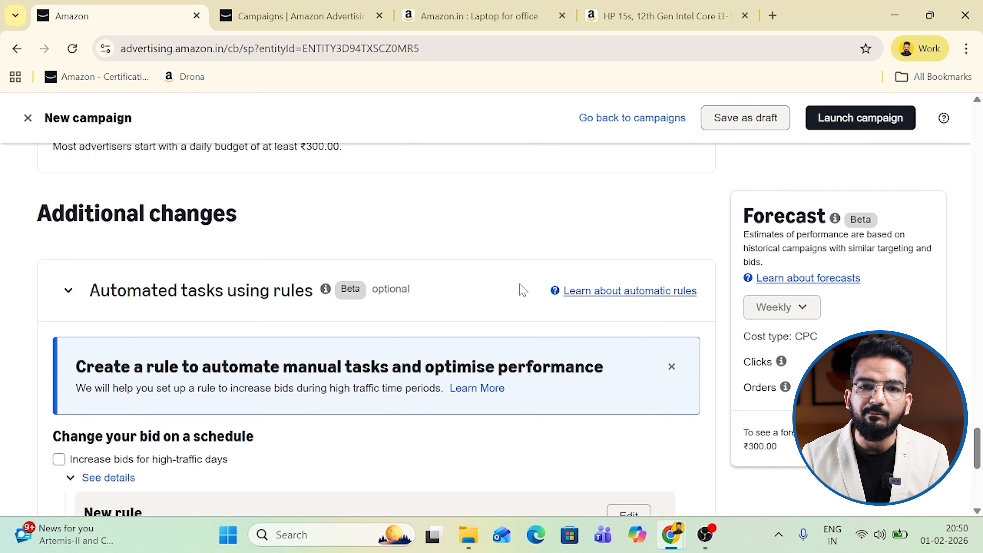
pyautogui.scroll(-7, 522, 289)
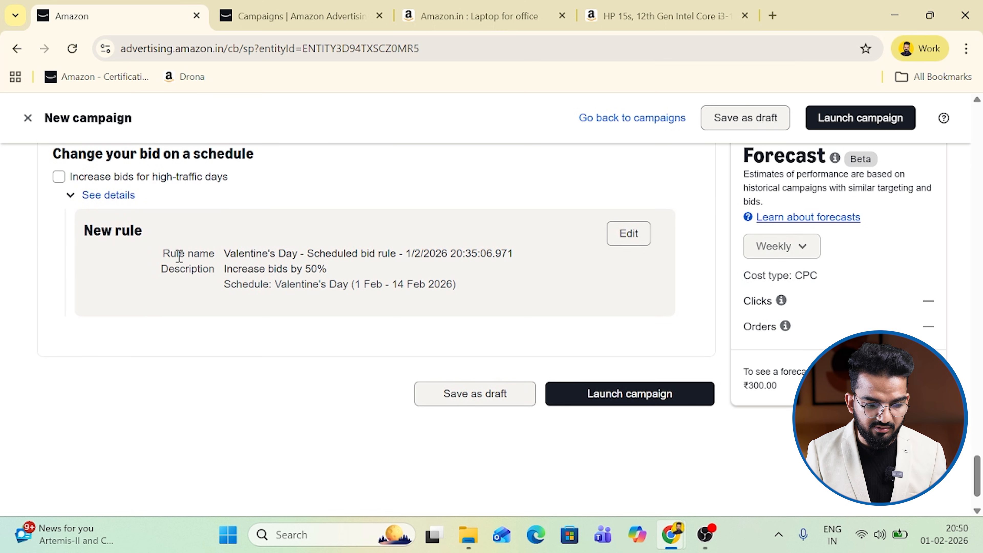
pyautogui.click(222, 182)
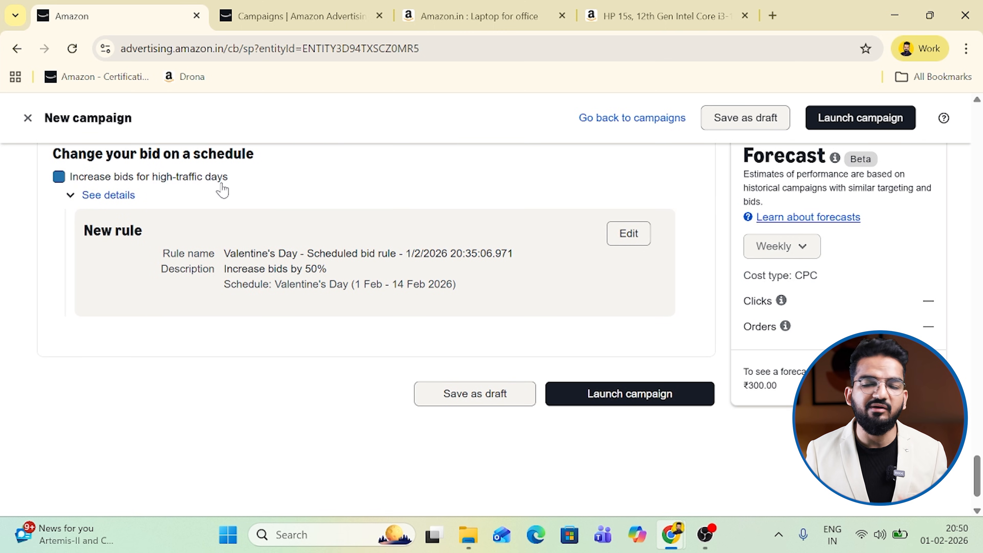